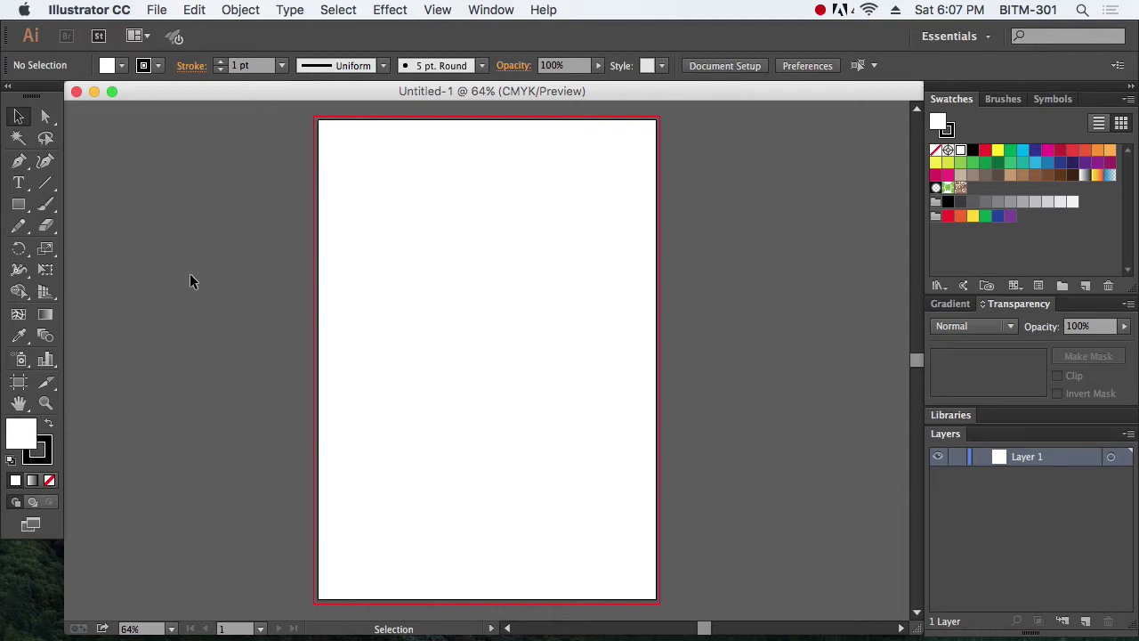
Detach the Pen tool group as a floating palette and place it beside the artboard's upper right.
{"action": "left_click", "coordinate": [19, 163]}
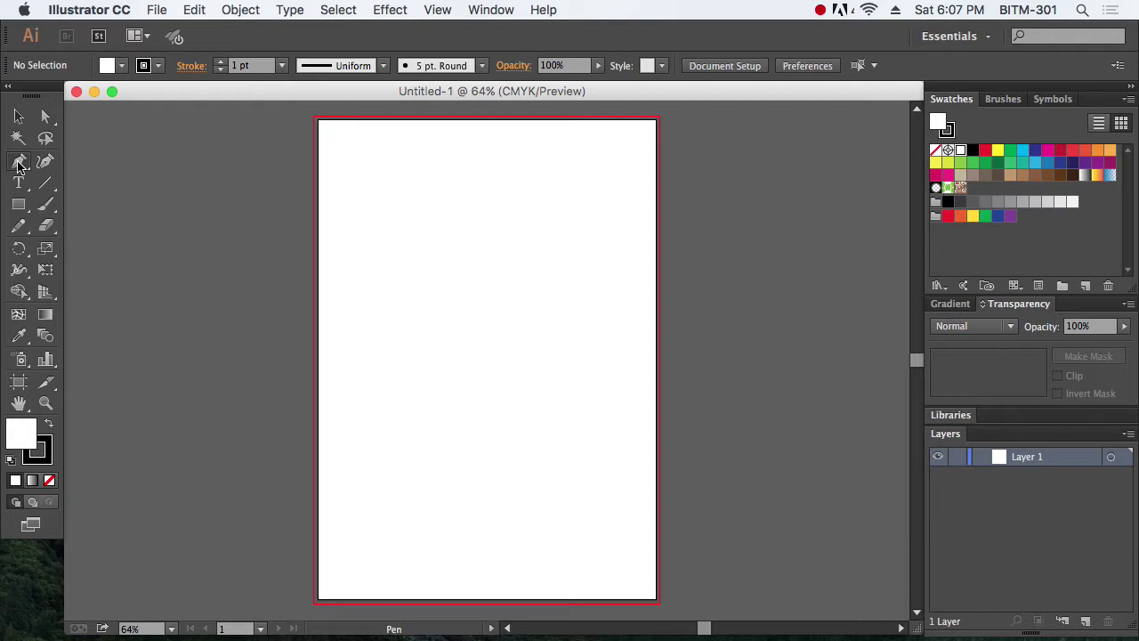
{"action": "left_click", "coordinate": [18, 163]}
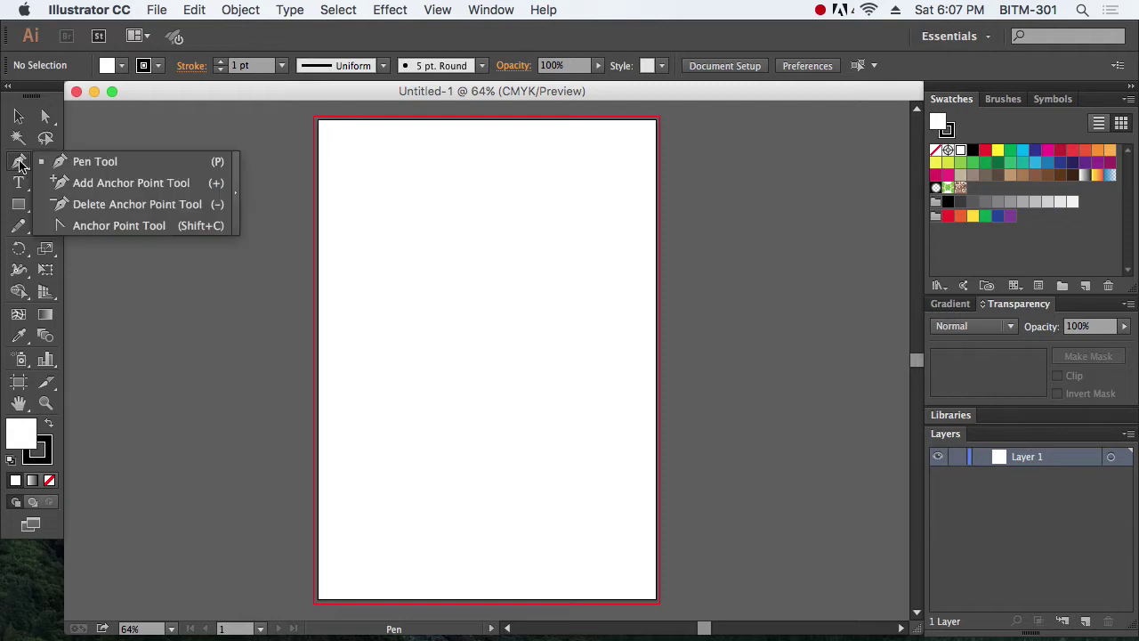
{"action": "left_click", "coordinate": [236, 186]}
{"action": "left_click_drag", "start_coordinate": [86, 175], "coordinate": [773, 157]}
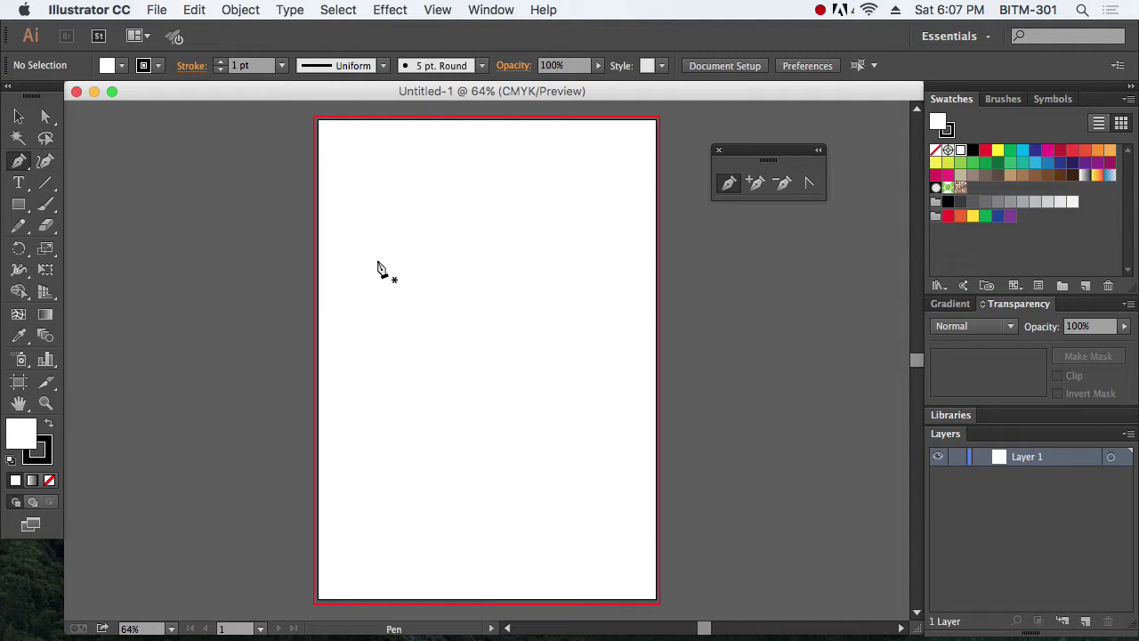
Draw a straight line rising to the right near the page's top with the Pen tool, ending at about X 4.78 in, Y 1.24 in.
{"action": "left_click", "coordinate": [464, 237]}
{"action": "left_click", "coordinate": [488, 282]}
{"action": "left_click_drag", "start_coordinate": [542, 328], "coordinate": [528, 244]}
{"action": "left_click", "coordinate": [528, 244], "text": "alt"}
{"action": "left_click_drag", "start_coordinate": [554, 328], "coordinate": [546, 225]}
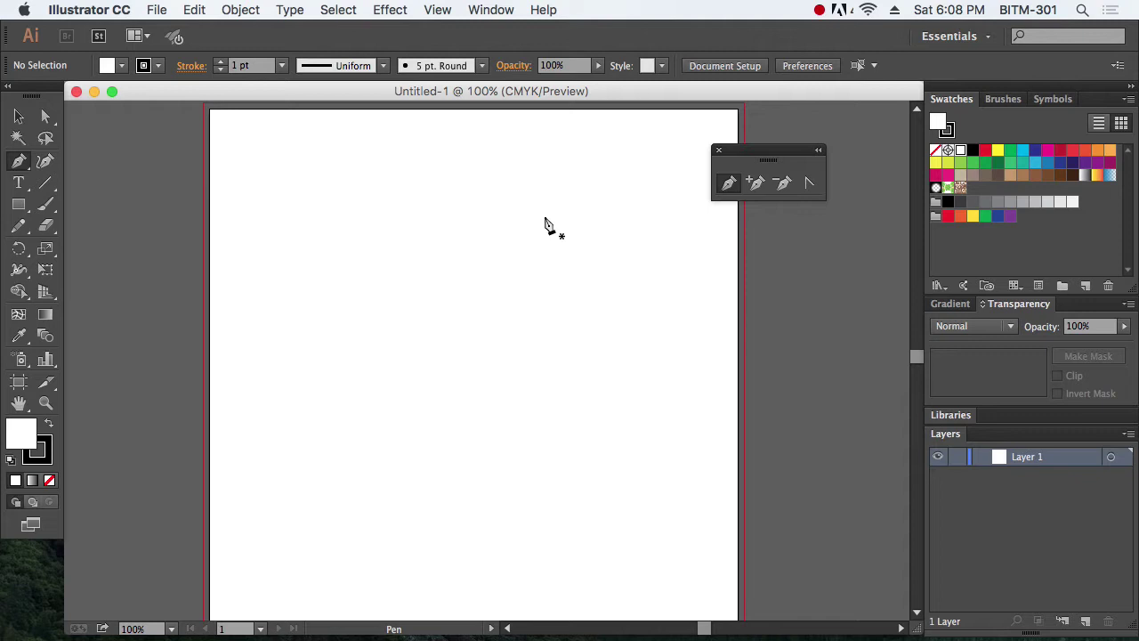
{"action": "left_click", "coordinate": [332, 223]}
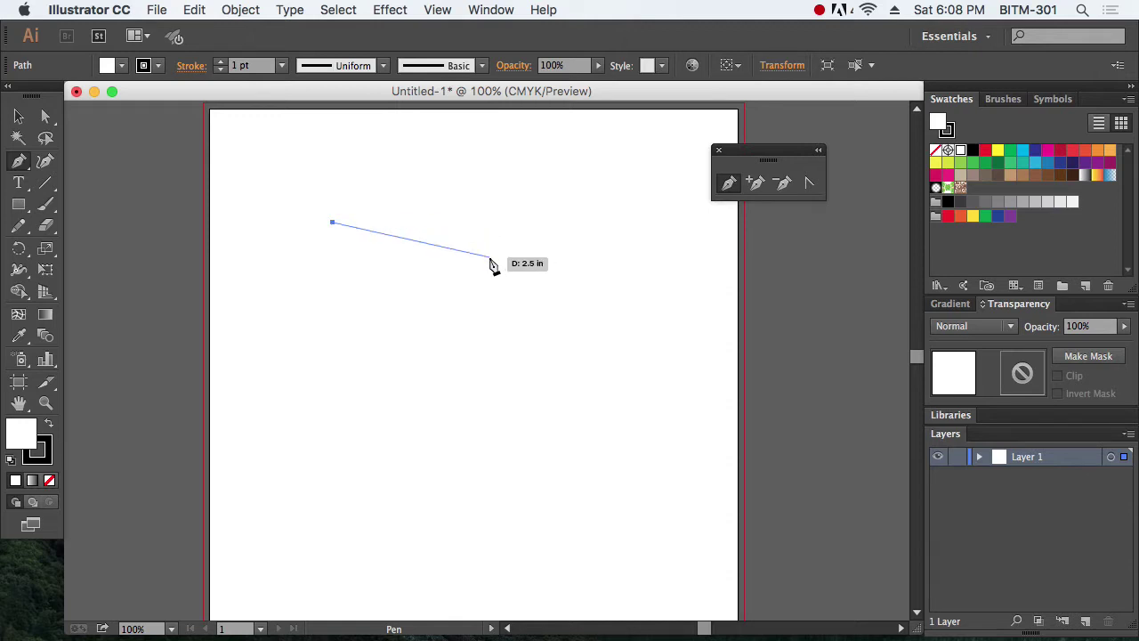
{"action": "left_click", "coordinate": [516, 190]}
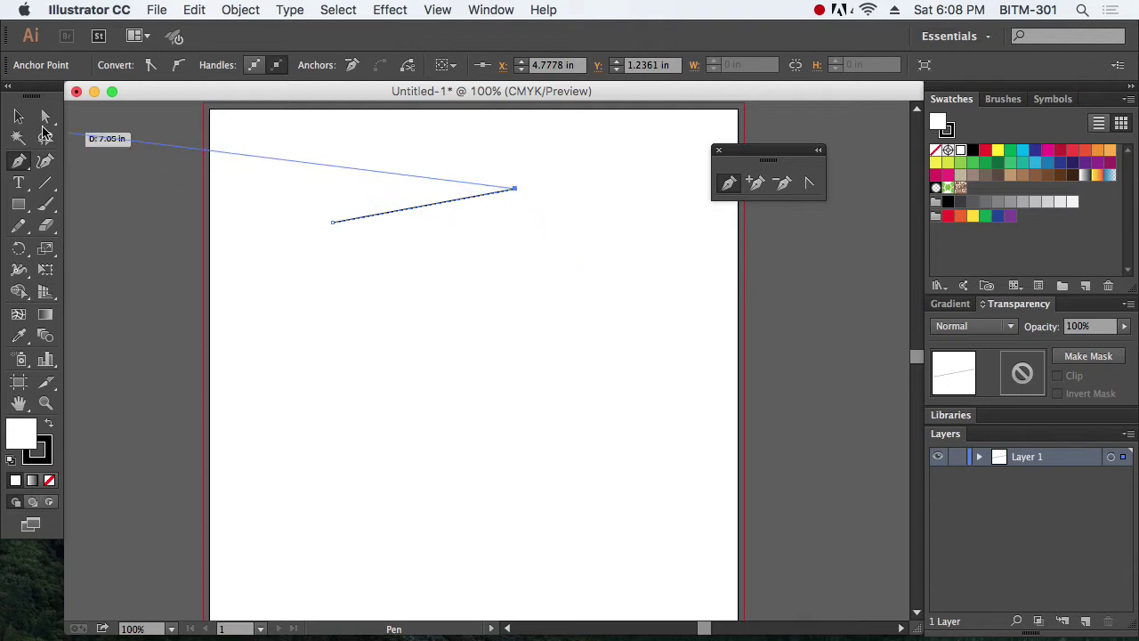
{"action": "left_click", "coordinate": [19, 116]}
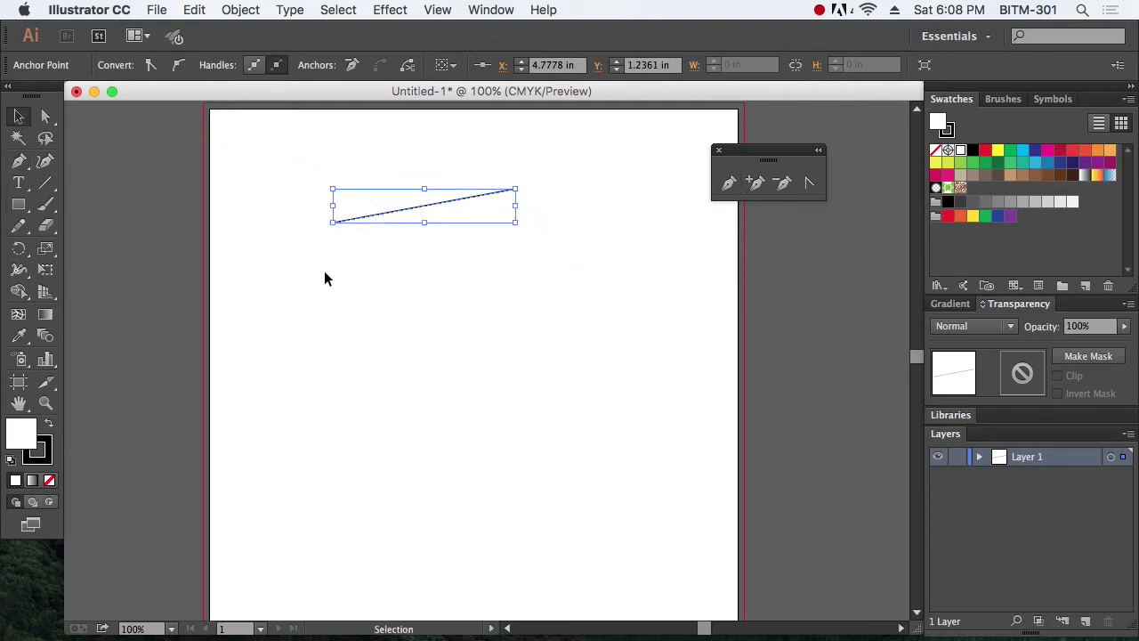
{"action": "left_click", "coordinate": [435, 302]}
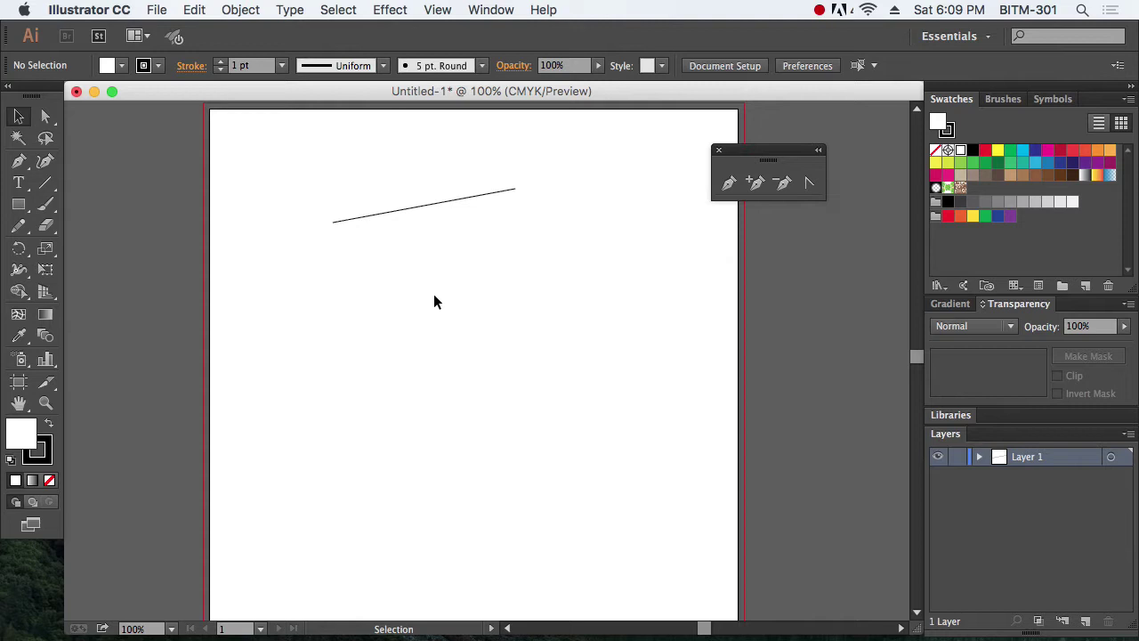
Draw a closed jagged shape of straight segments below the line with the Pen tool, starting at about X 2.29 in, Y 2.69 in, and deselect it.
{"action": "key", "text": "p"}
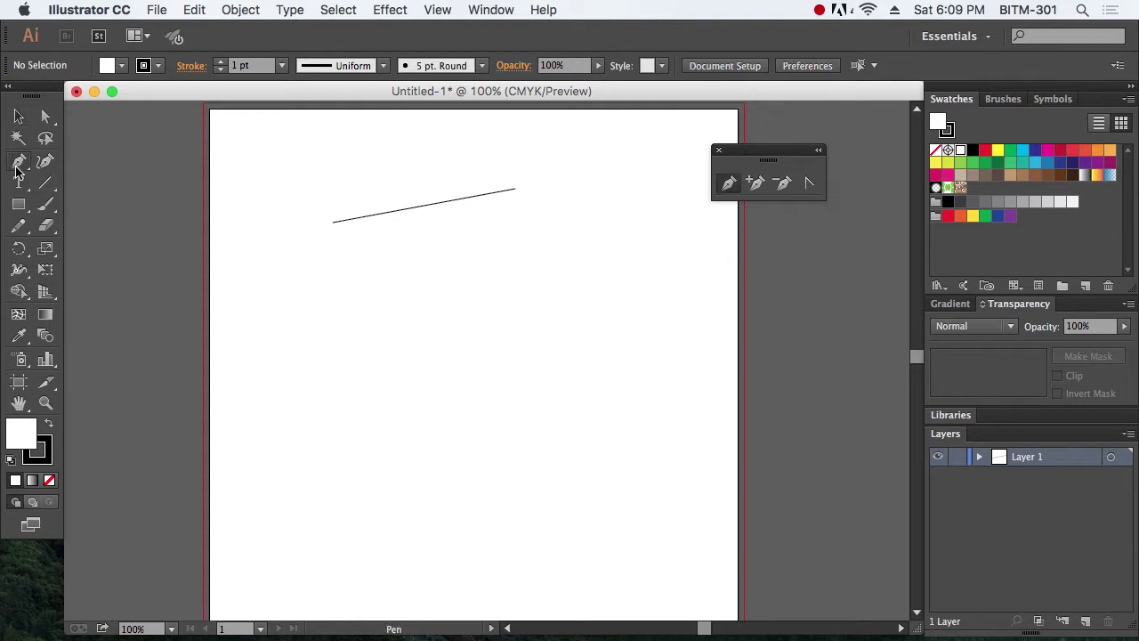
{"action": "left_click", "coordinate": [355, 281]}
{"action": "left_click", "coordinate": [424, 281]}
{"action": "left_click", "coordinate": [482, 237]}
{"action": "left_click", "coordinate": [495, 299]}
{"action": "left_click", "coordinate": [561, 243]}
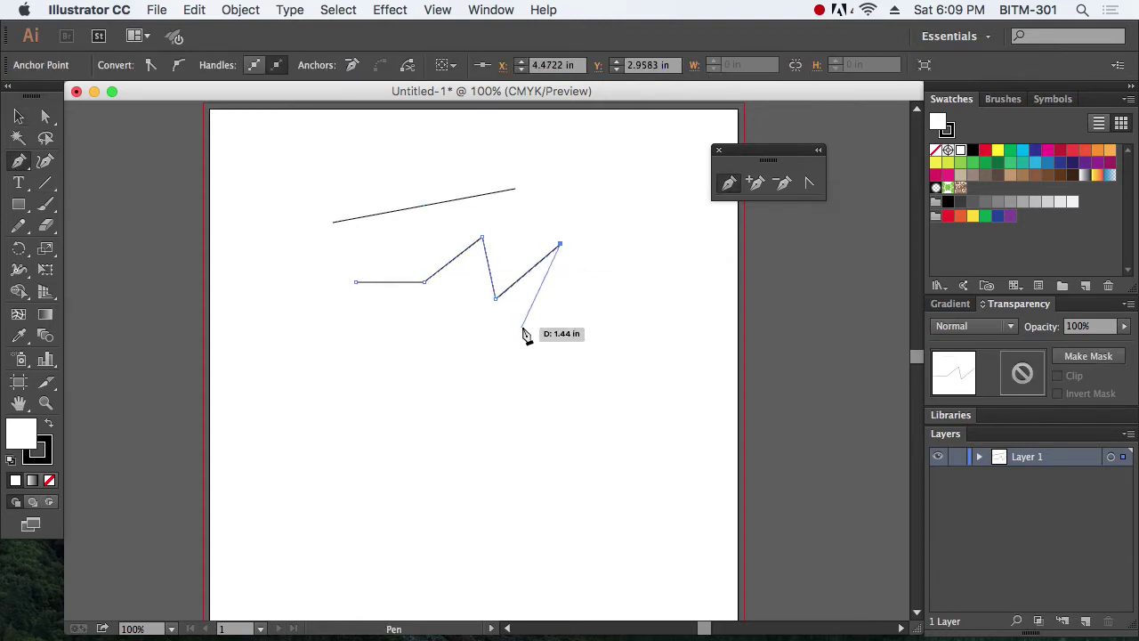
{"action": "left_click", "coordinate": [522, 326]}
{"action": "left_click", "coordinate": [594, 334]}
{"action": "left_click", "coordinate": [672, 316]}
{"action": "left_click", "coordinate": [569, 389]}
{"action": "left_click", "coordinate": [666, 406]}
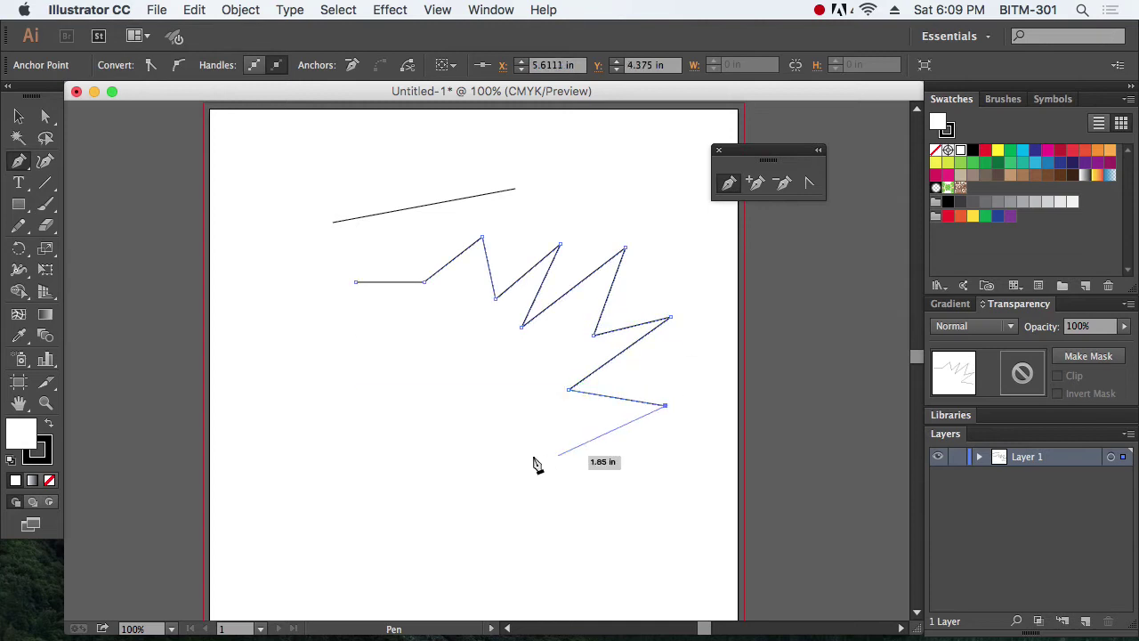
{"action": "left_click", "coordinate": [532, 456]}
{"action": "left_click", "coordinate": [402, 381]}
{"action": "left_click", "coordinate": [254, 404]}
{"action": "left_click", "coordinate": [386, 353]}
{"action": "left_click", "coordinate": [255, 291]}
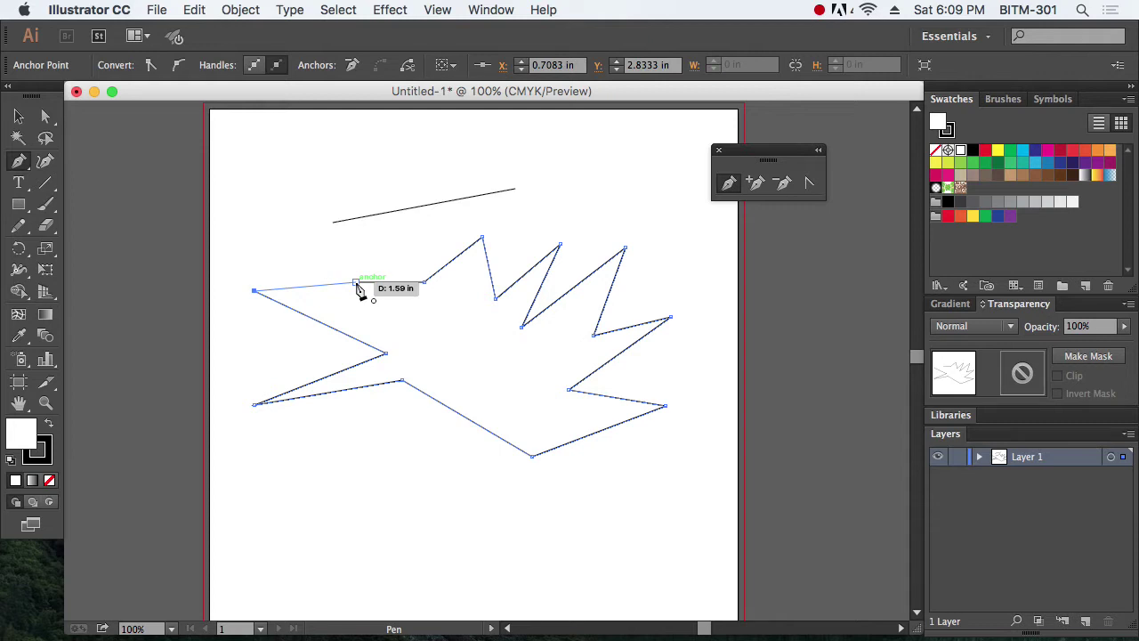
{"action": "left_click_drag", "start_coordinate": [356, 283], "coordinate": [357, 282]}
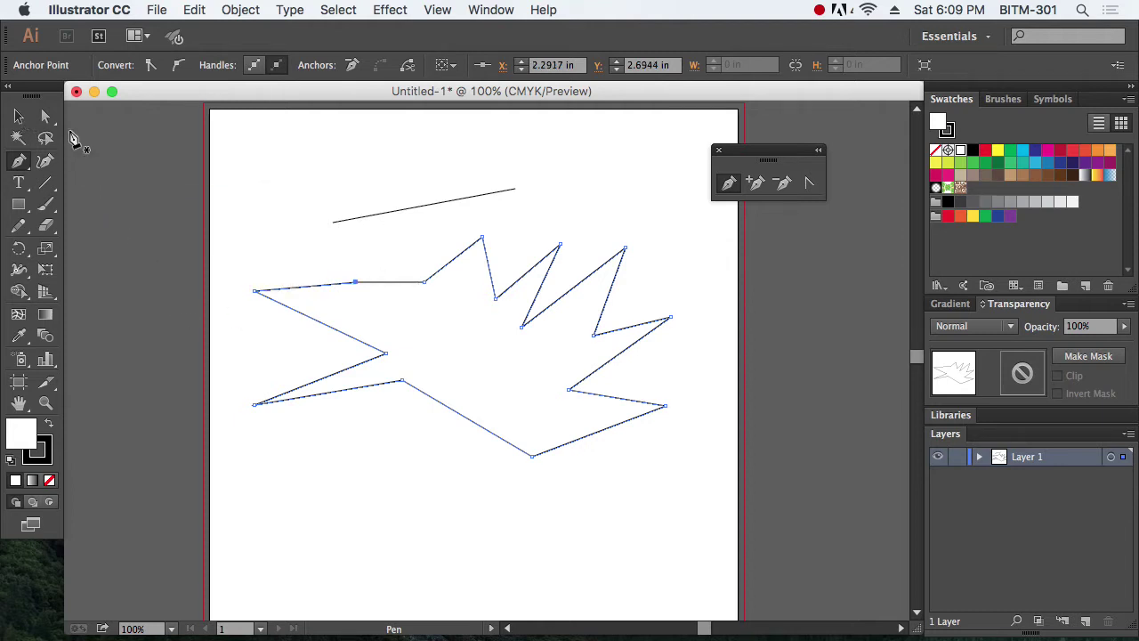
{"action": "left_click", "coordinate": [334, 220]}
{"action": "left_click", "coordinate": [20, 117]}
{"action": "left_click", "coordinate": [288, 160]}
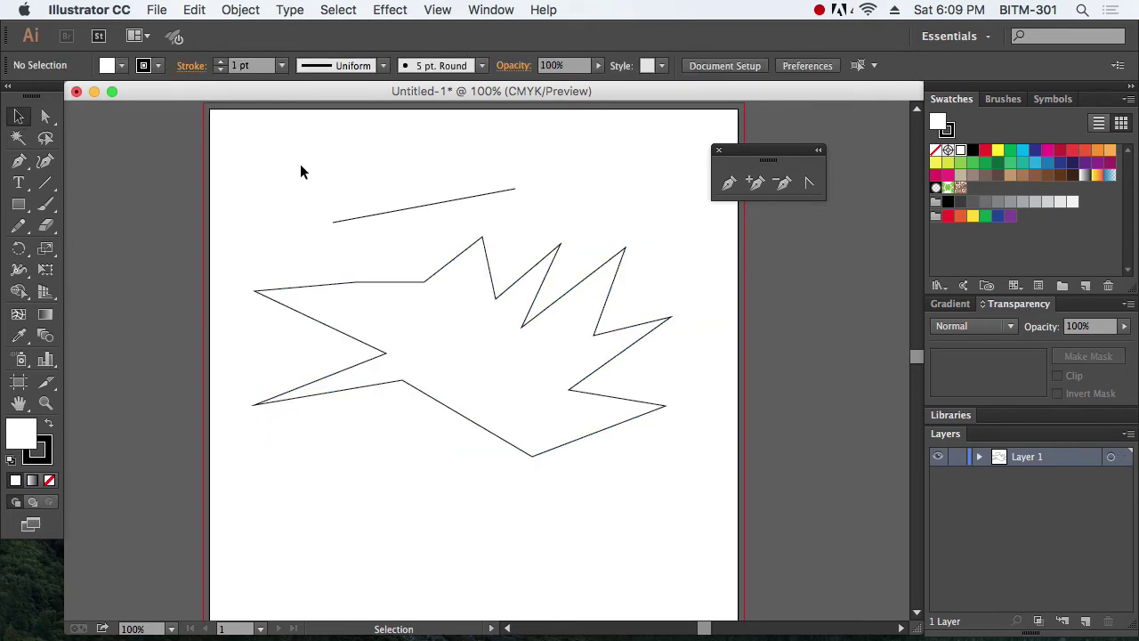
Move the jagged shape slightly right and down, and check the straight line above it as a separate path.
{"action": "left_click", "coordinate": [525, 287]}
{"action": "left_click_drag", "start_coordinate": [537, 308], "coordinate": [532, 285]}
{"action": "left_click", "coordinate": [454, 209]}
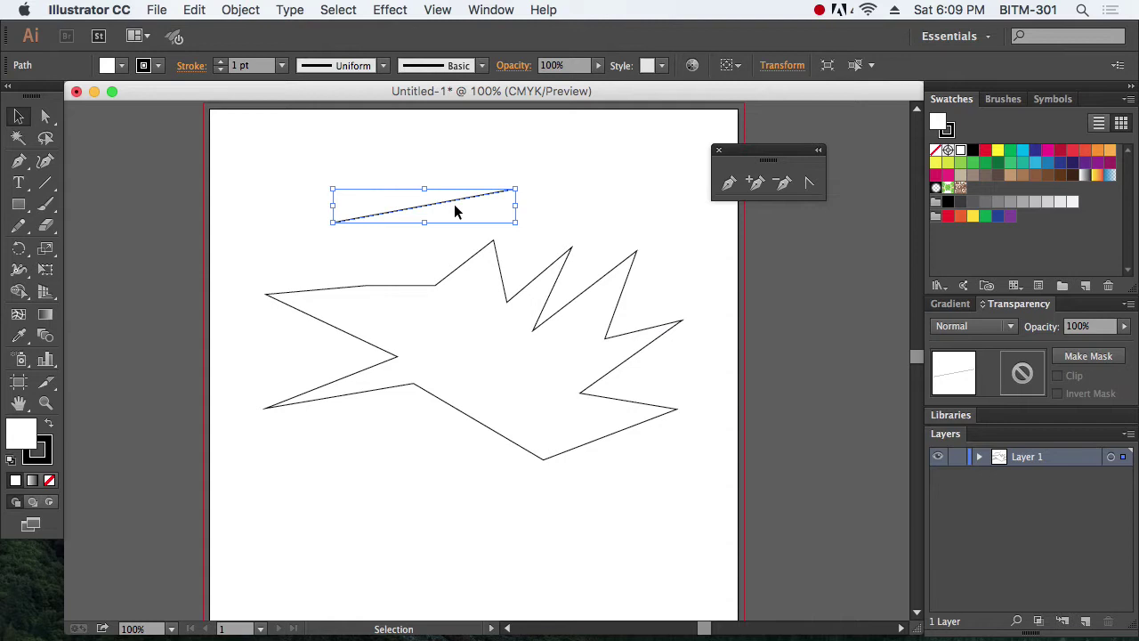
{"action": "key", "text": "super+shift+a"}
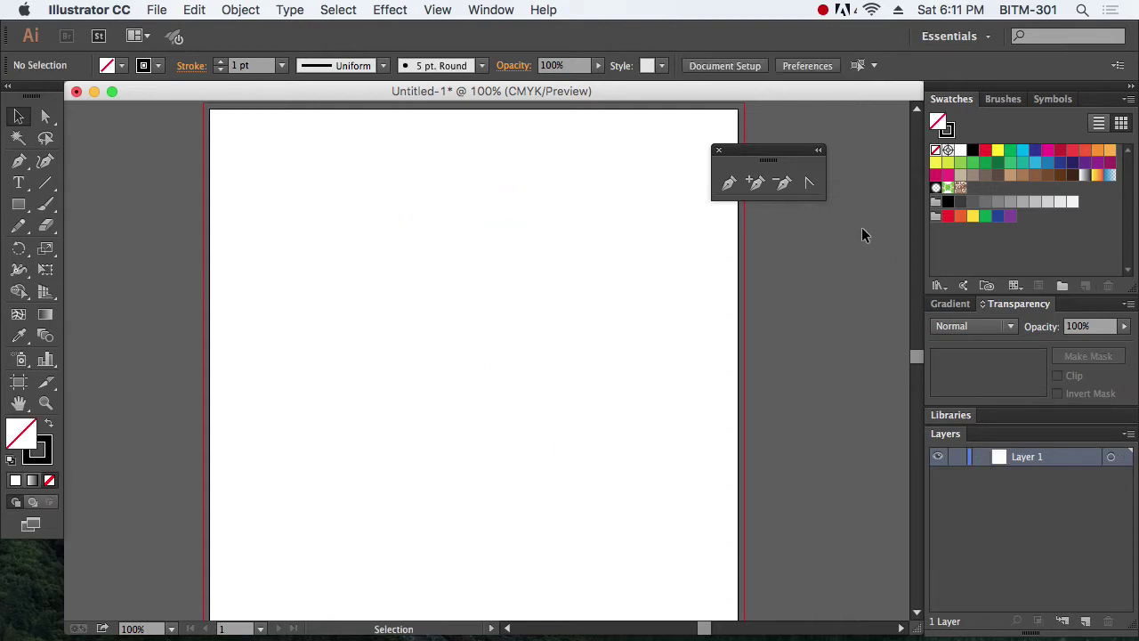
Draw an open, unfilled curve bowing downward with the Pen tool, ending at about X 3.46 in, Y 2.10 in, with its end handle pulled upward.
{"action": "left_click", "coordinate": [729, 182]}
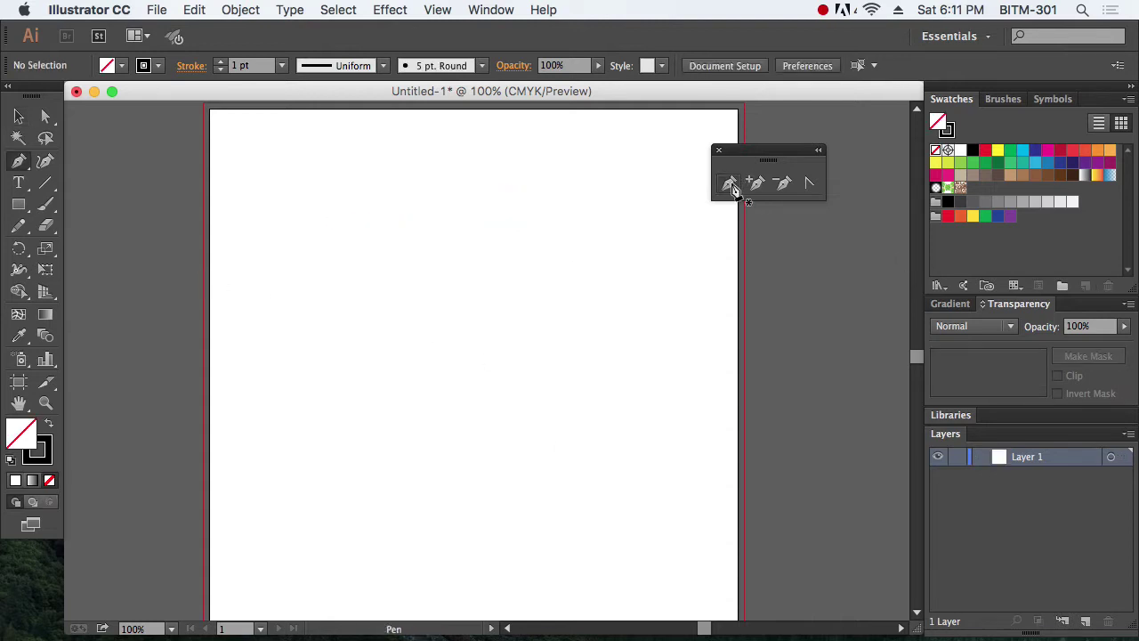
{"action": "left_click", "coordinate": [321, 244]}
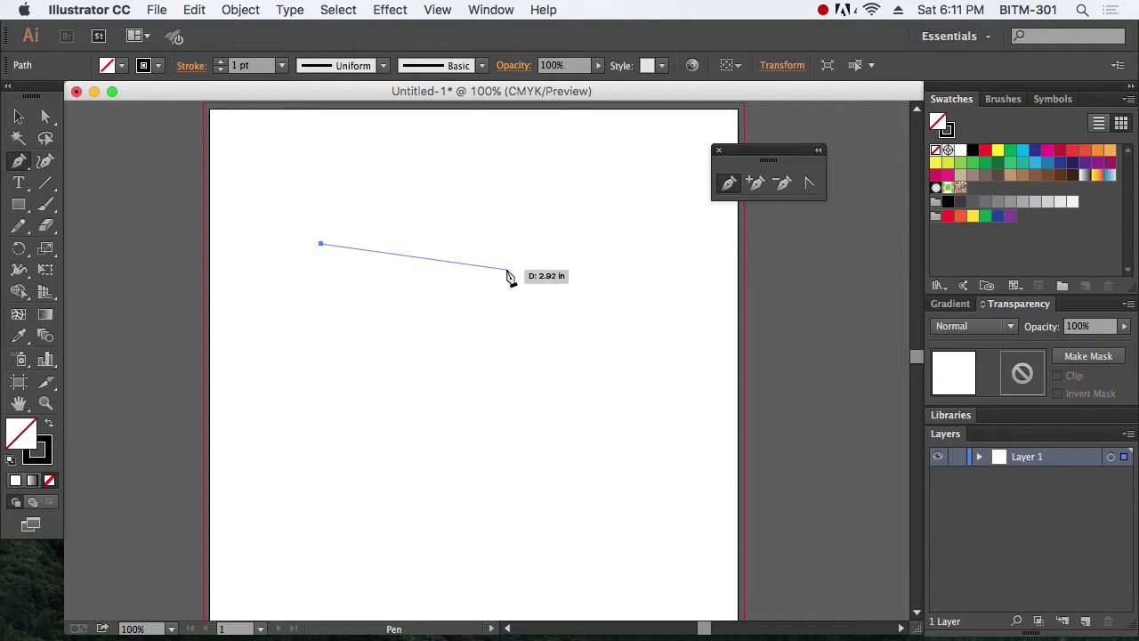
{"action": "left_click", "coordinate": [432, 245]}
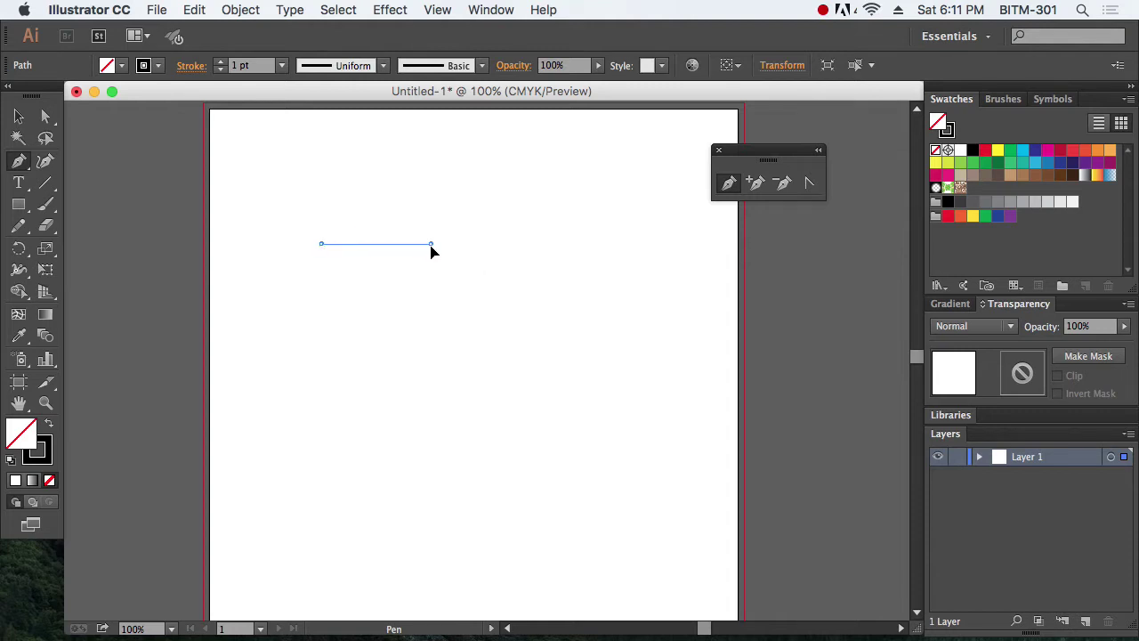
{"action": "left_click_drag", "start_coordinate": [432, 248], "coordinate": [49, 133]}
{"action": "key", "text": "super"}
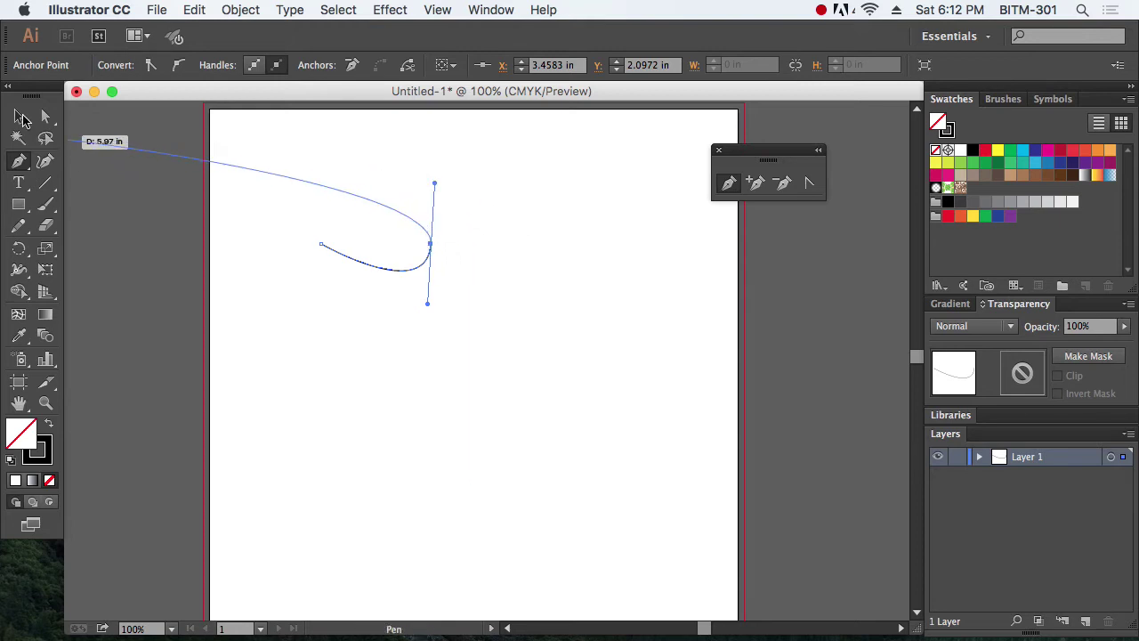
{"action": "left_click", "coordinate": [17, 116]}
{"action": "left_click", "coordinate": [369, 324]}
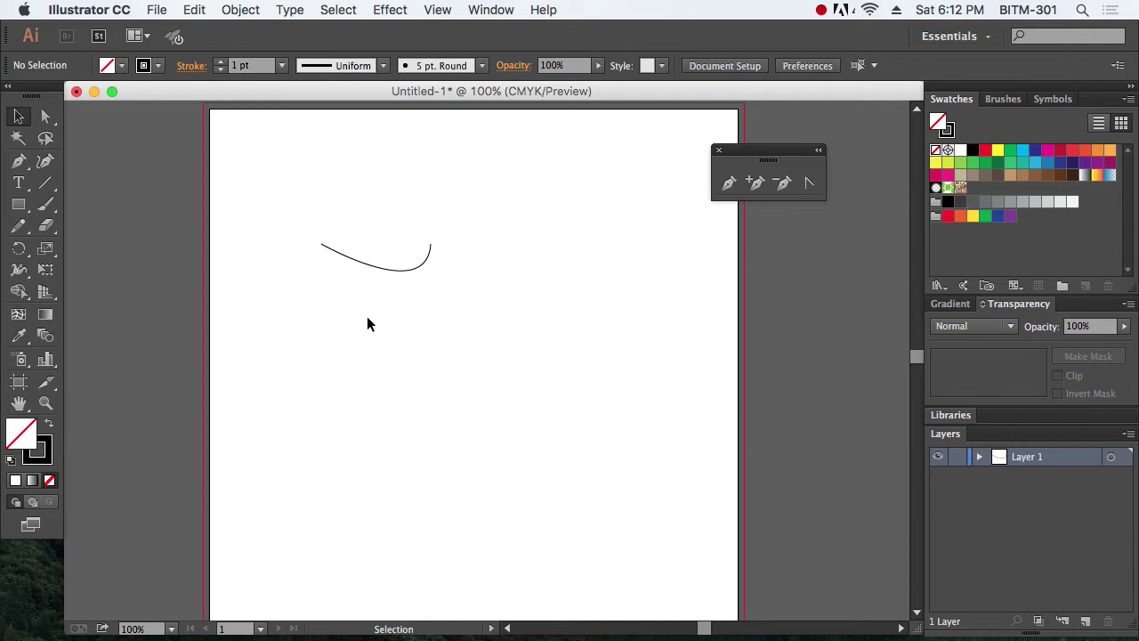
Reshape the curve by its right end anchor's direction handles with Direct Selection, finishing with the handles vertical.
{"action": "key", "text": "a"}
{"action": "left_click_drag", "start_coordinate": [460, 226], "coordinate": [426, 256]}
{"action": "left_click", "coordinate": [495, 308]}
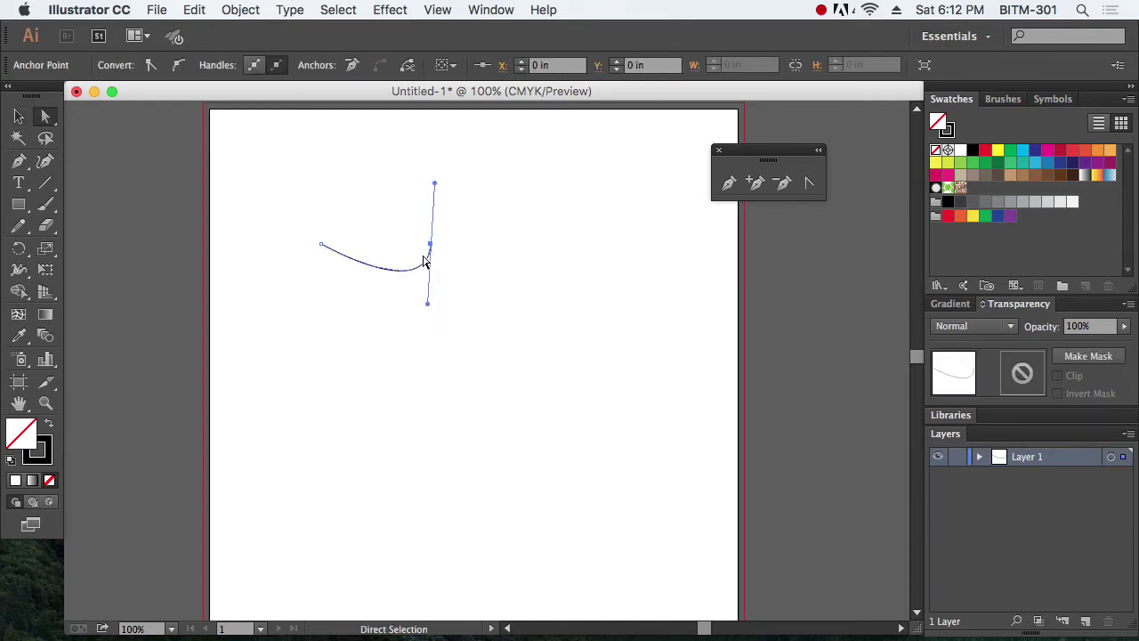
{"action": "left_click", "coordinate": [431, 245]}
{"action": "left_click_drag", "start_coordinate": [436, 184], "coordinate": [419, 183]}
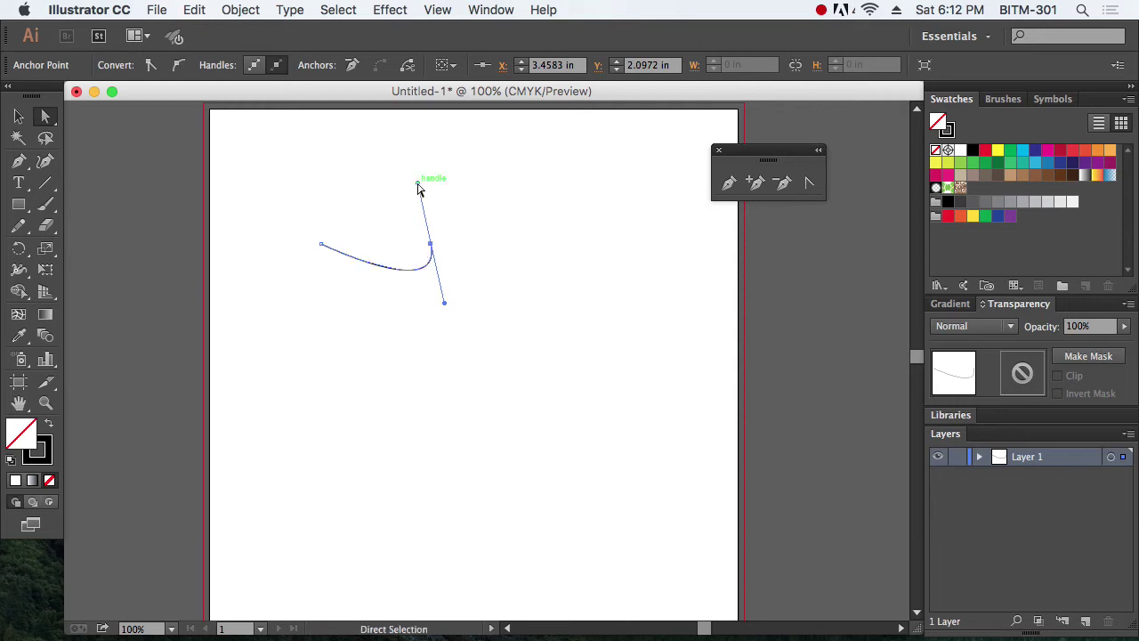
{"action": "mouse_move", "coordinate": [445, 308]}
{"action": "left_mouse_down"}
{"action": "mouse_move", "coordinate": [415, 309]}
{"action": "mouse_move", "coordinate": [433, 310]}
{"action": "left_mouse_up"}
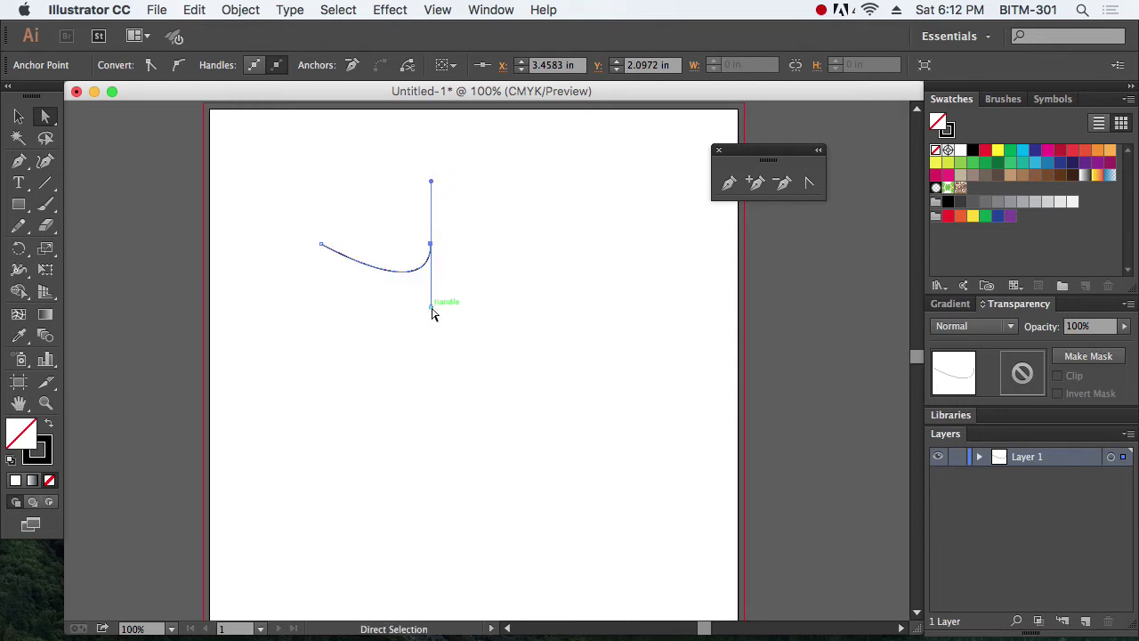
Delete the whole curved path from the artboard.
{"action": "left_click", "coordinate": [481, 280]}
{"action": "left_click_drag", "start_coordinate": [264, 214], "coordinate": [514, 338]}
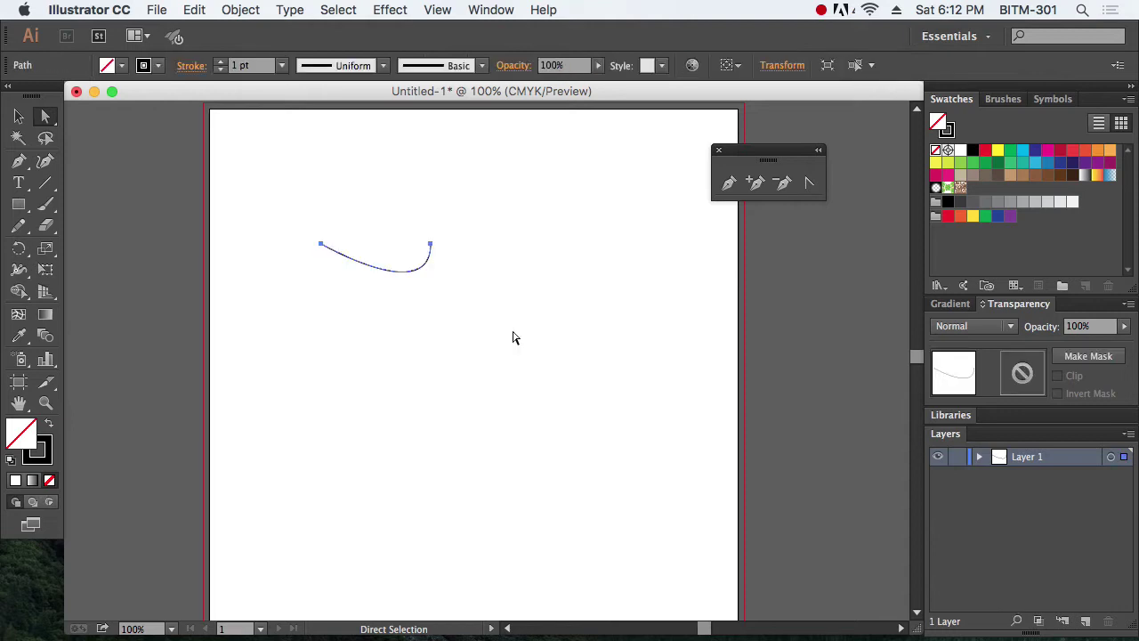
{"action": "key", "text": "Delete"}
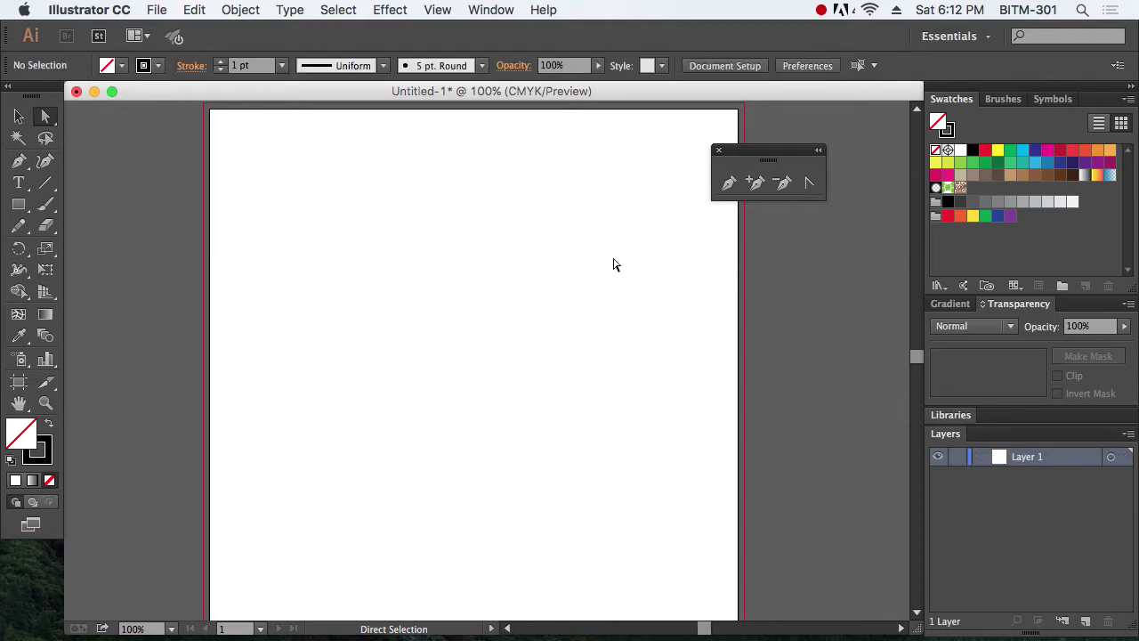
Draw a downward-bowing curve about 1.85 in wide with the Pen tool, ending at about X 3.74 in, Y 2.31 in, its end handle pulled upward.
{"action": "left_click", "coordinate": [728, 184]}
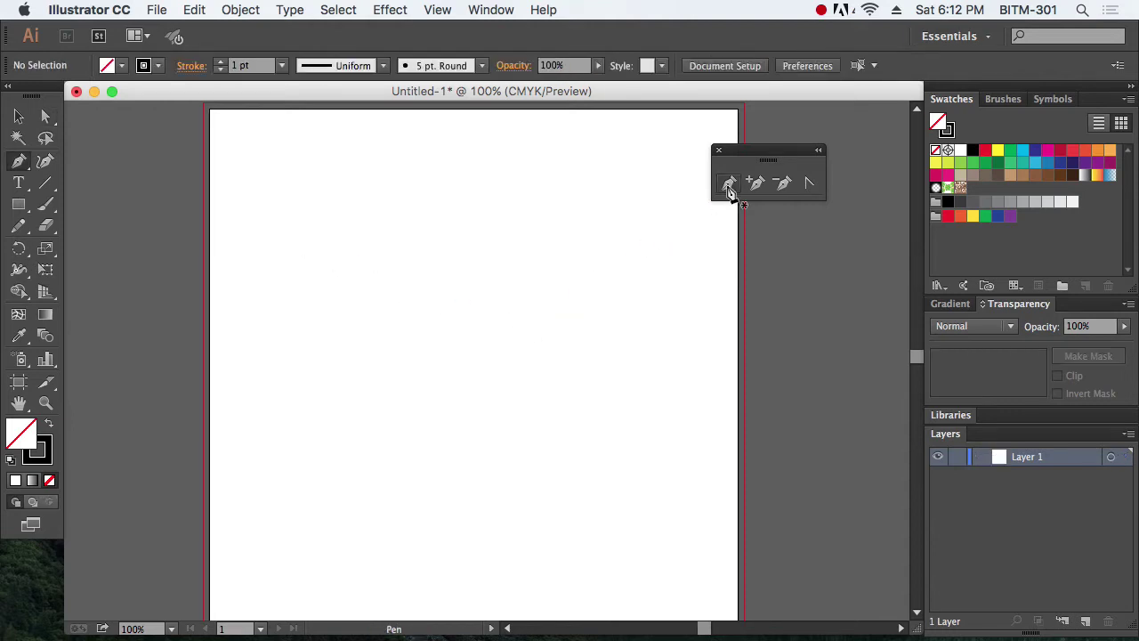
{"action": "left_click", "coordinate": [331, 258]}
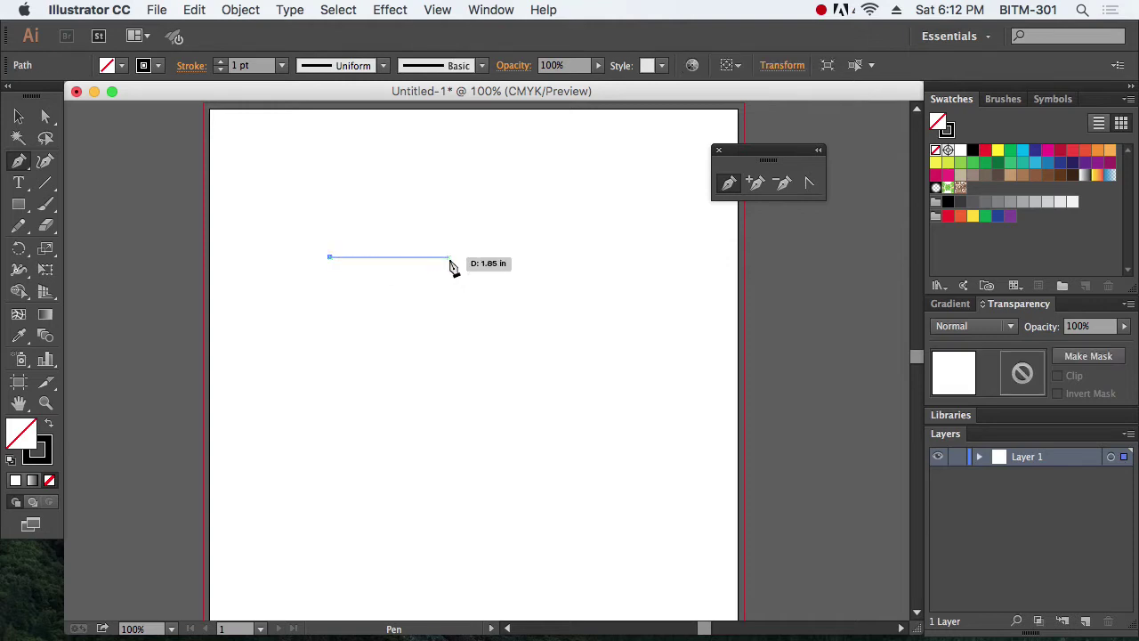
{"action": "left_click_drag", "start_coordinate": [448, 258], "coordinate": [454, 186]}
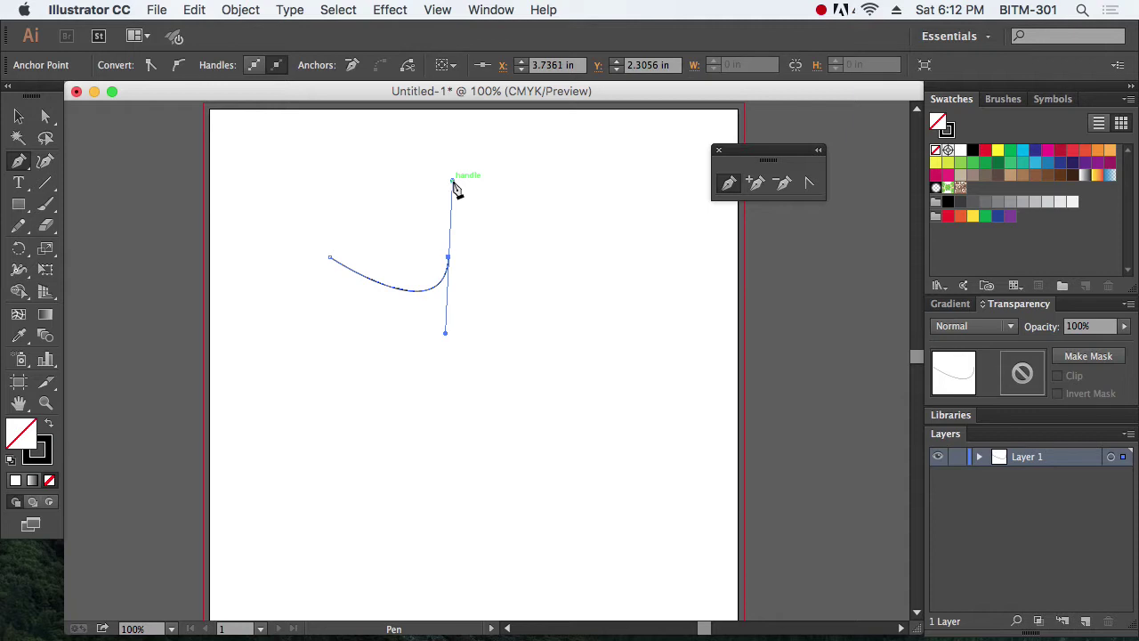
{"action": "left_click", "coordinate": [18, 115]}
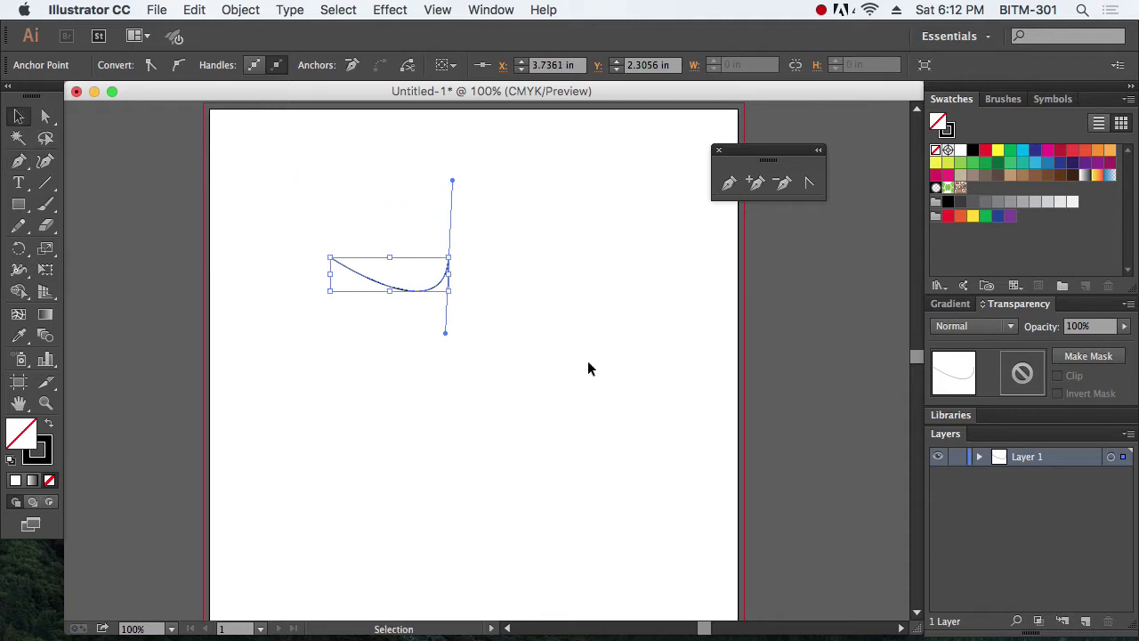
{"action": "left_click", "coordinate": [534, 366]}
{"action": "left_click_drag", "start_coordinate": [527, 356], "coordinate": [357, 235]}
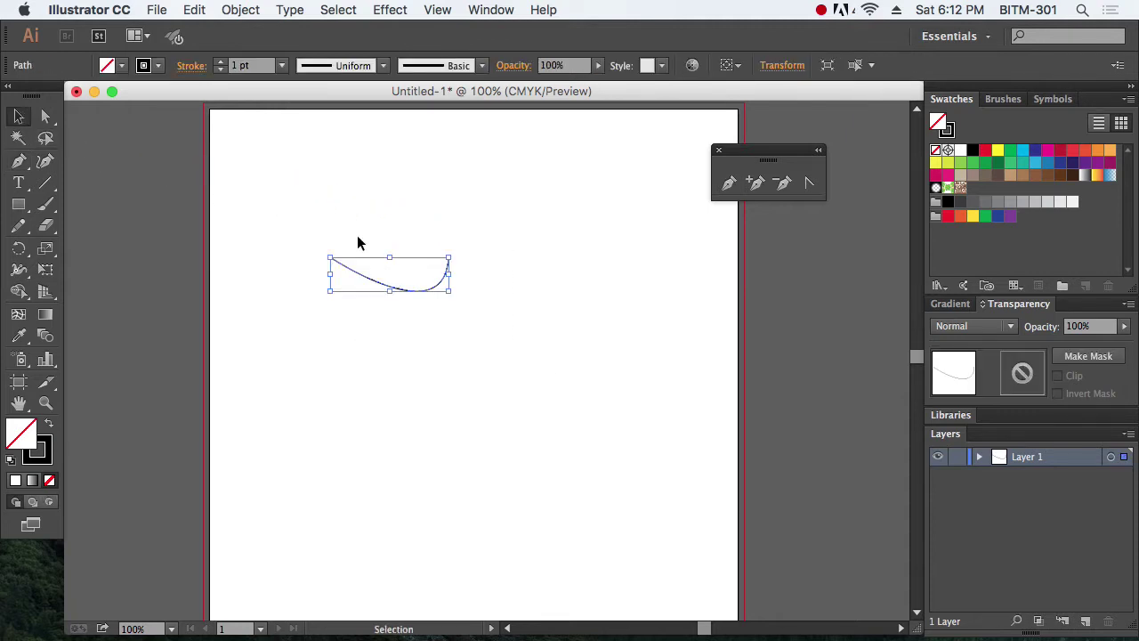
{"action": "left_click", "coordinate": [594, 325]}
Draw an S-shaped curve below the first one, pulling both anchors' handles downward and ending at about X 3.74 in, Y 3.92 in.
{"action": "left_click", "coordinate": [728, 182]}
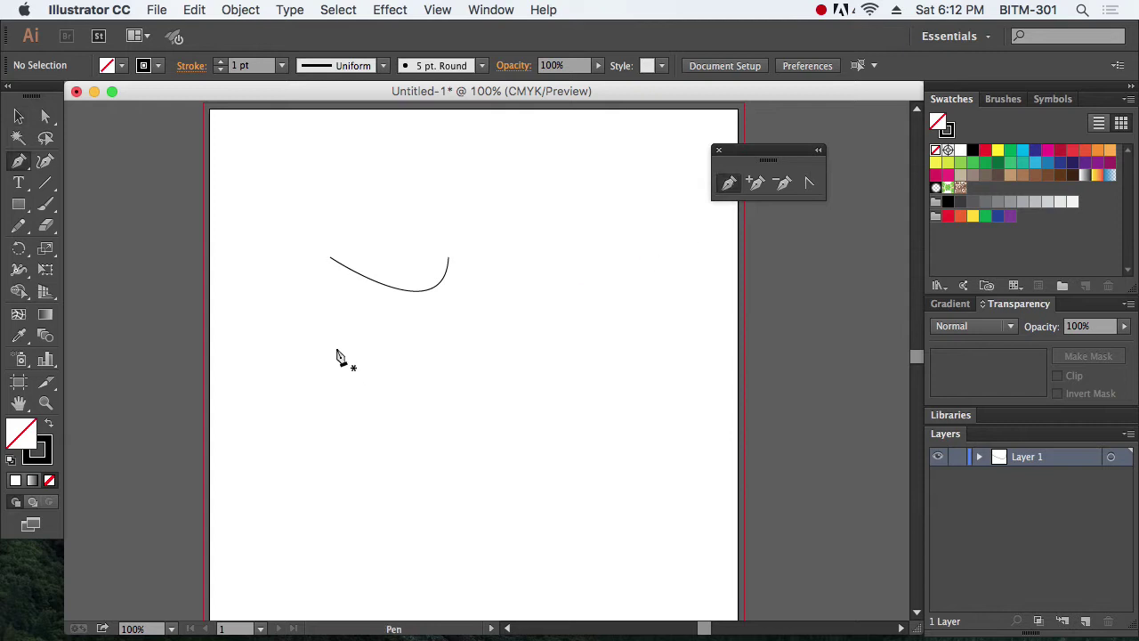
{"action": "left_click_drag", "start_coordinate": [328, 366], "coordinate": [386, 384]}
{"action": "left_click", "coordinate": [386, 384], "text": "super"}
{"action": "left_click_drag", "start_coordinate": [330, 360], "coordinate": [332, 416]}
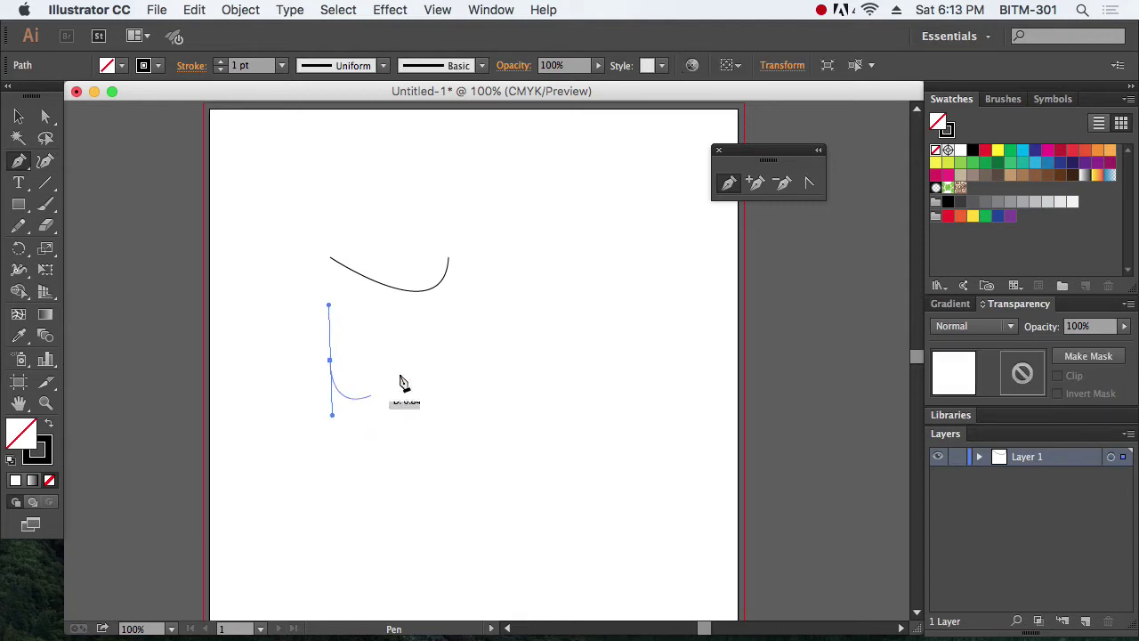
{"action": "left_click", "coordinate": [450, 362]}
{"action": "left_click_drag", "start_coordinate": [451, 364], "coordinate": [453, 416]}
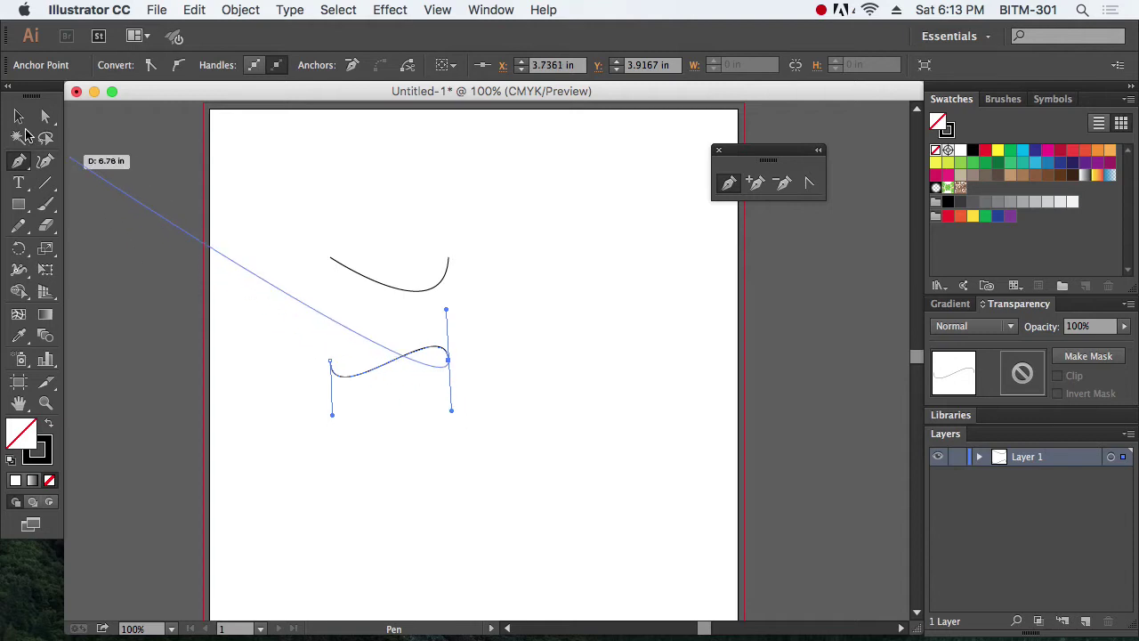
{"action": "left_click", "coordinate": [19, 117]}
{"action": "left_click", "coordinate": [539, 327]}
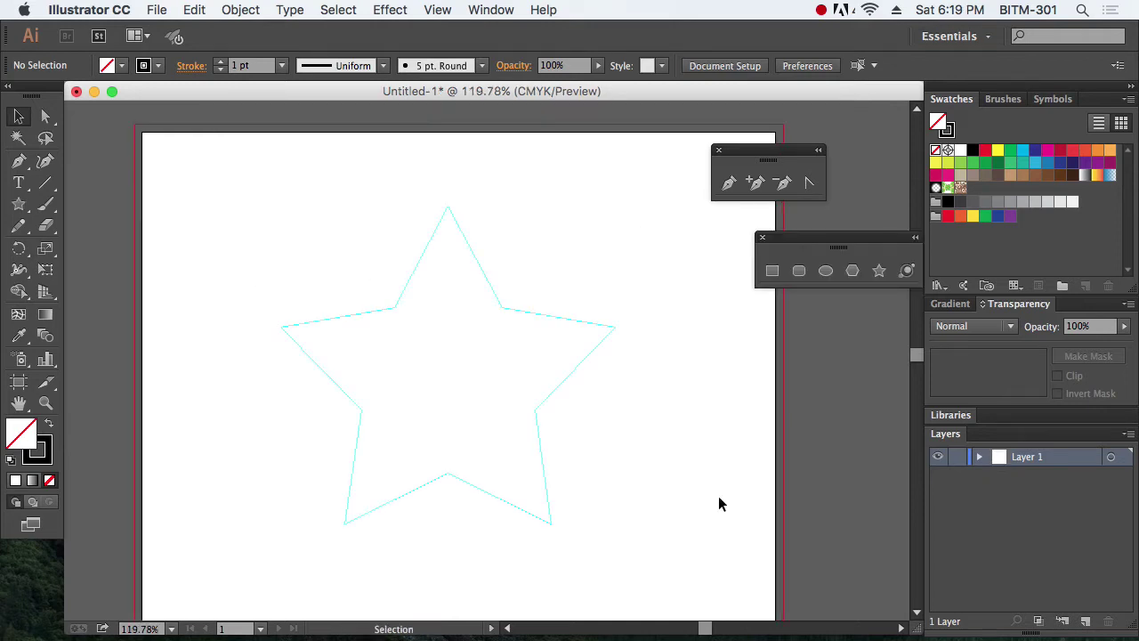
Set the guide color to Light Red in the Guides & Grid preferences.
{"action": "left_click_drag", "start_coordinate": [307, 249], "coordinate": [662, 472]}
{"action": "left_click_drag", "start_coordinate": [344, 257], "coordinate": [699, 460]}
{"action": "left_click_drag", "start_coordinate": [606, 450], "coordinate": [602, 420]}
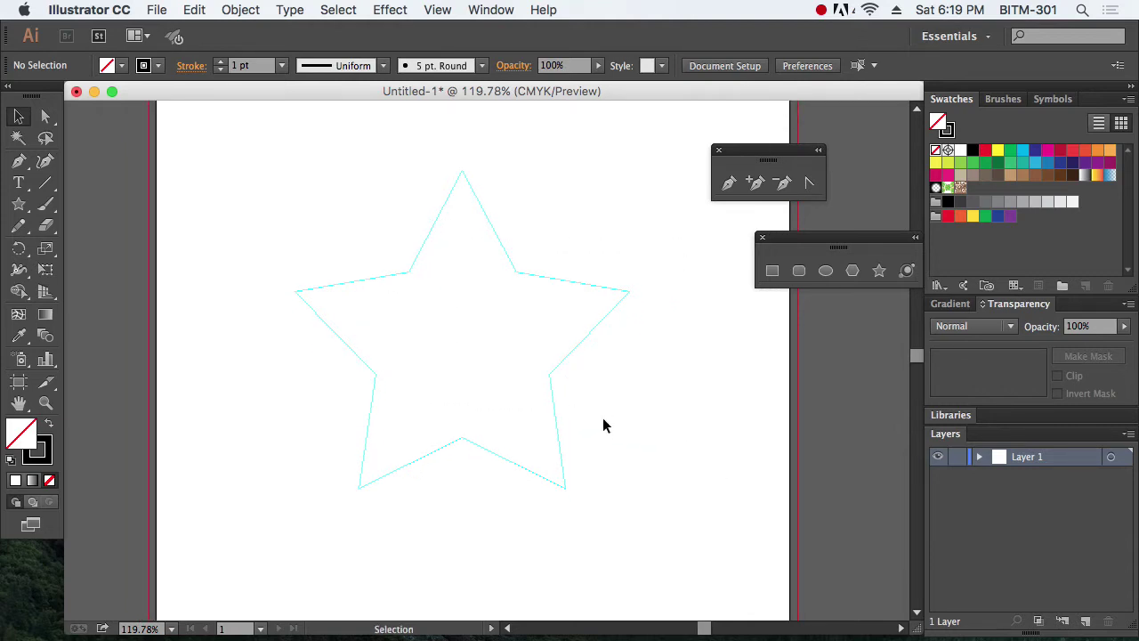
{"action": "key", "text": "super+k"}
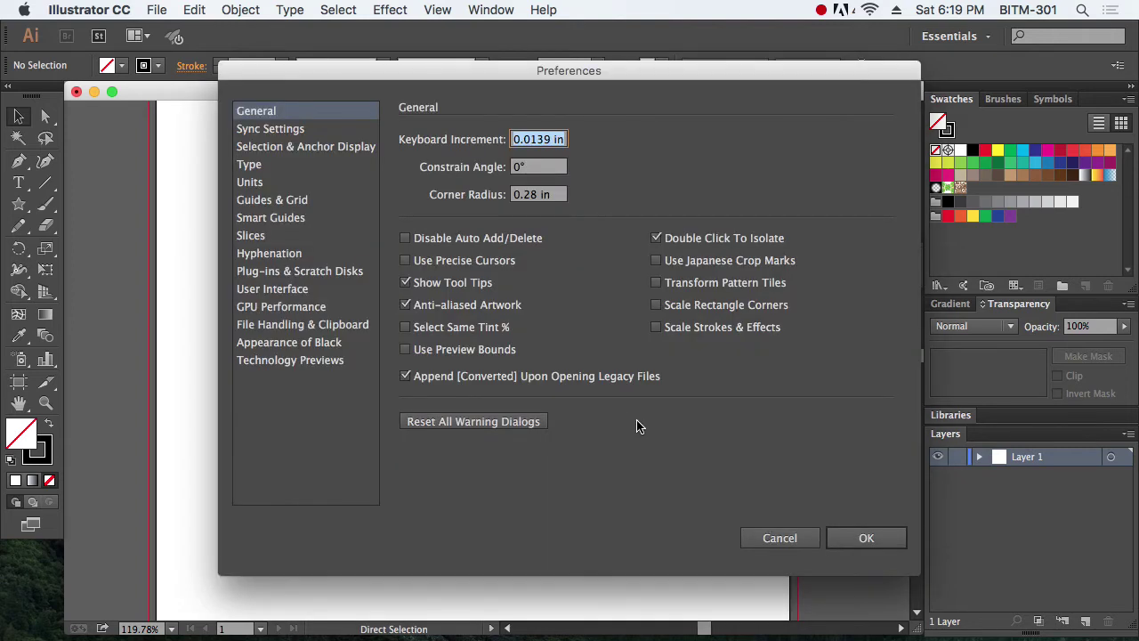
{"action": "left_click", "coordinate": [294, 210]}
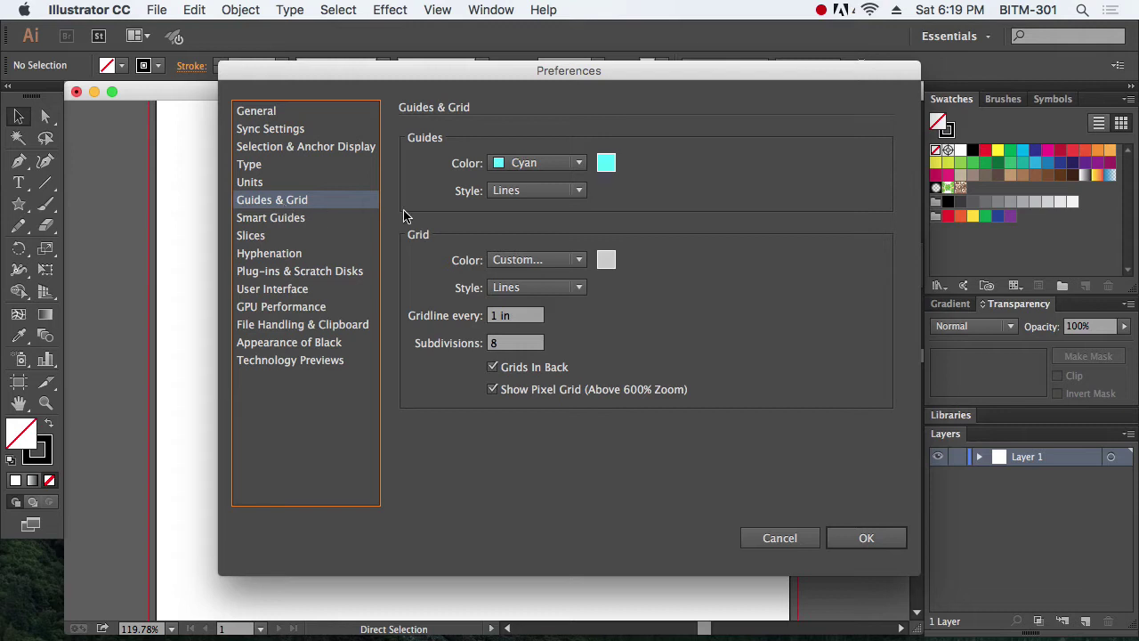
{"action": "left_click", "coordinate": [581, 164]}
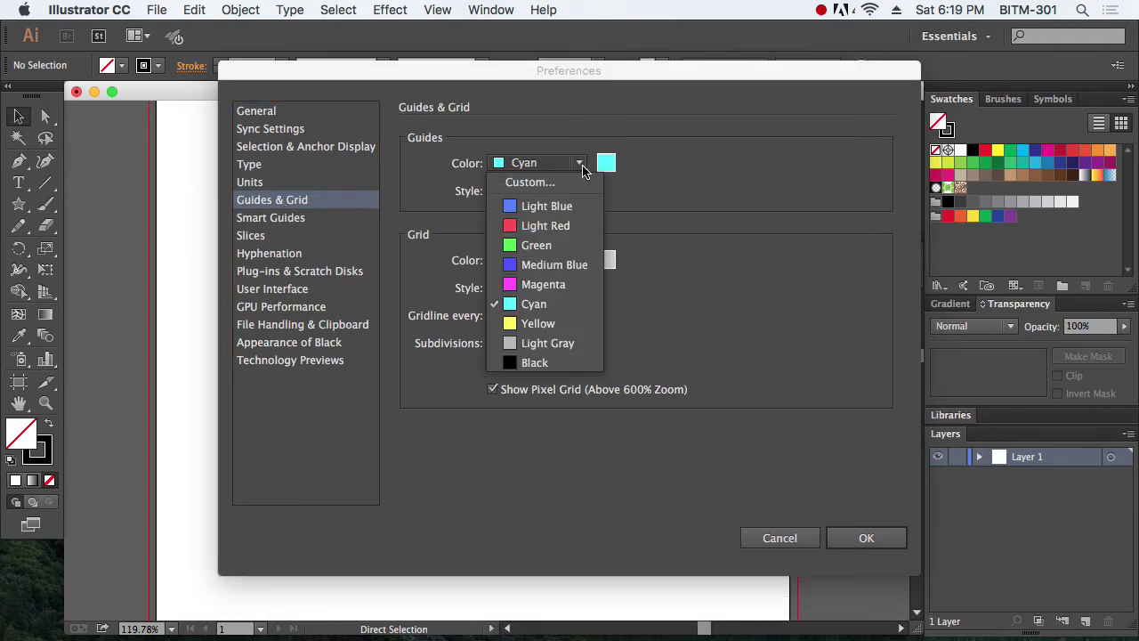
{"action": "left_click", "coordinate": [572, 229]}
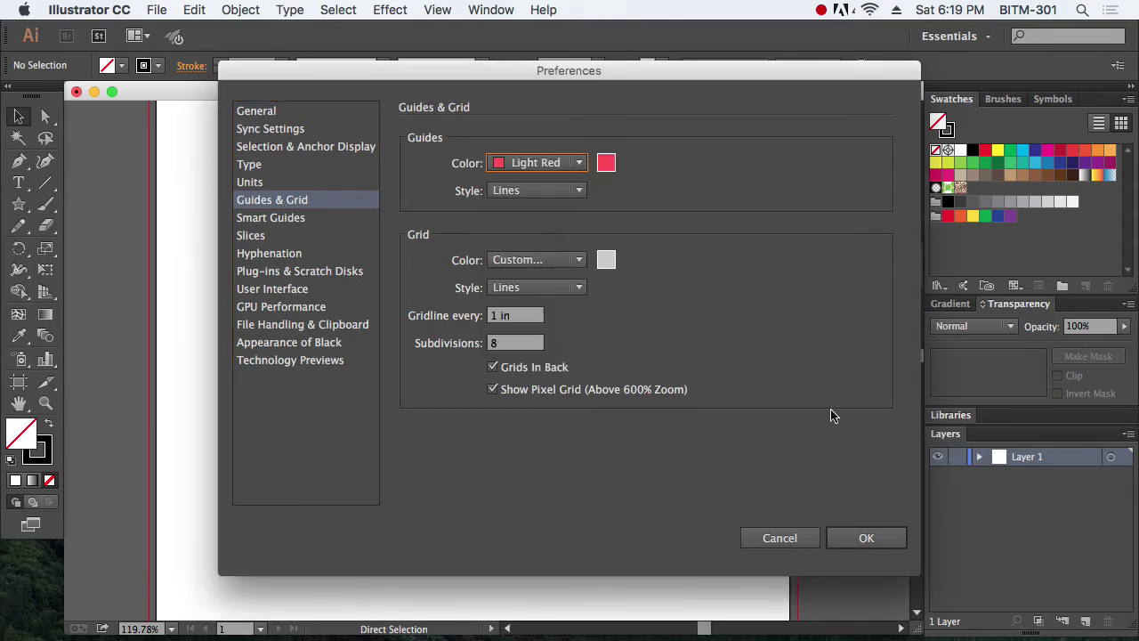
{"action": "left_click", "coordinate": [872, 543]}
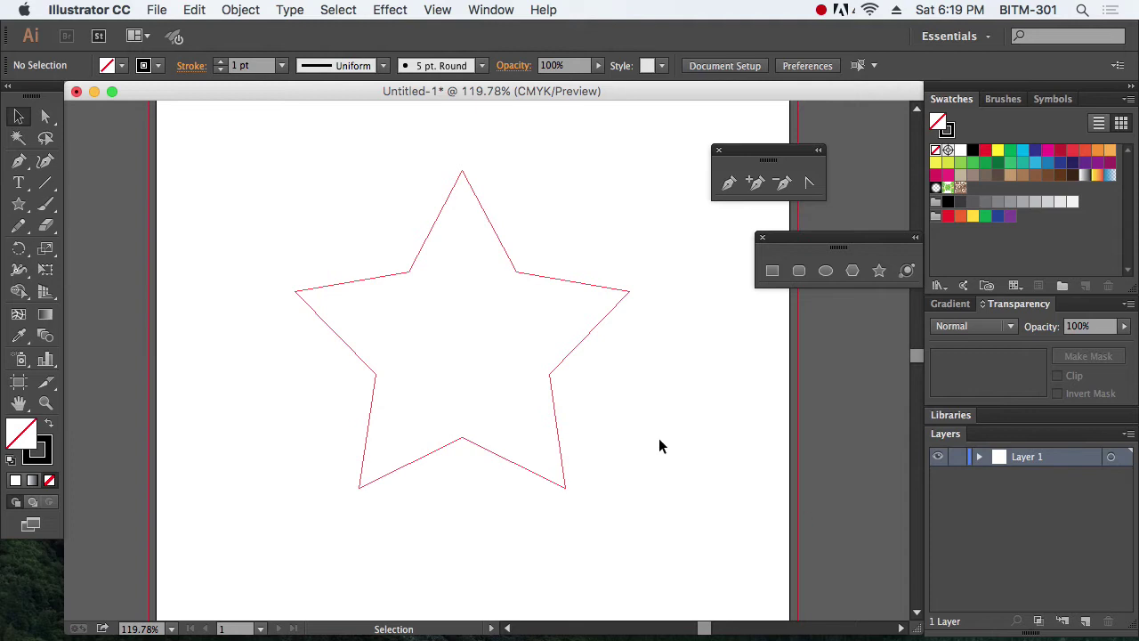
Start tracing the star guide with the Pen tool, placing corner anchors clockwise from its top tip to the lower-right inner corner.
{"action": "key", "text": "super+space"}
{"action": "left_click_drag", "start_coordinate": [244, 170], "coordinate": [672, 530]}
{"action": "left_click_drag", "start_coordinate": [708, 475], "coordinate": [682, 483]}
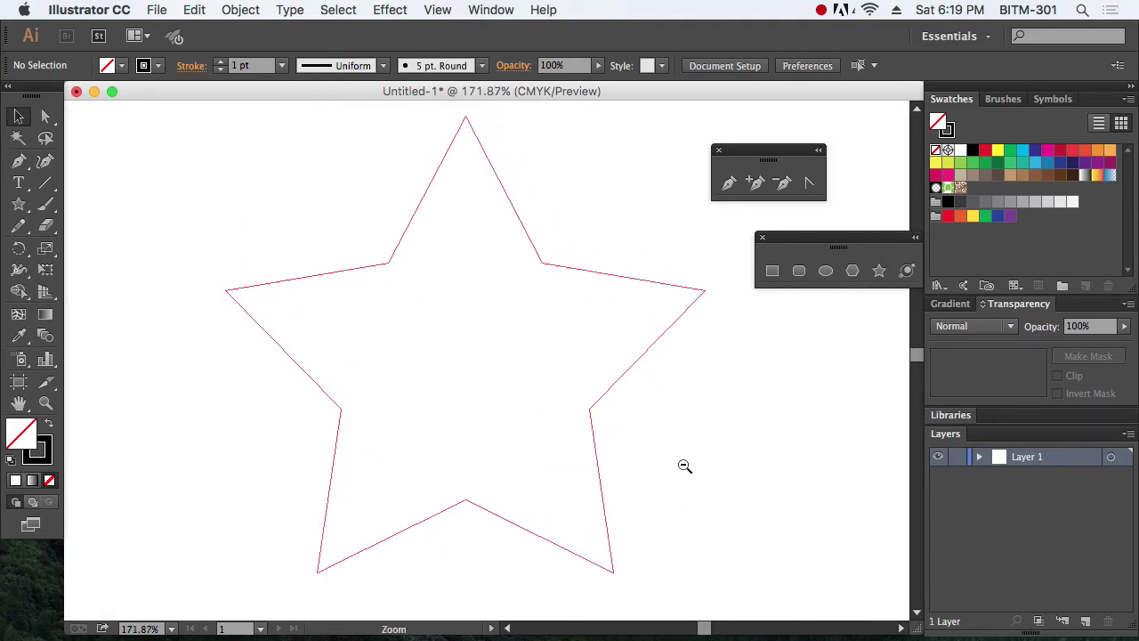
{"action": "left_click", "coordinate": [644, 448], "text": "alt+super"}
{"action": "left_click", "coordinate": [422, 329], "text": "alt+super"}
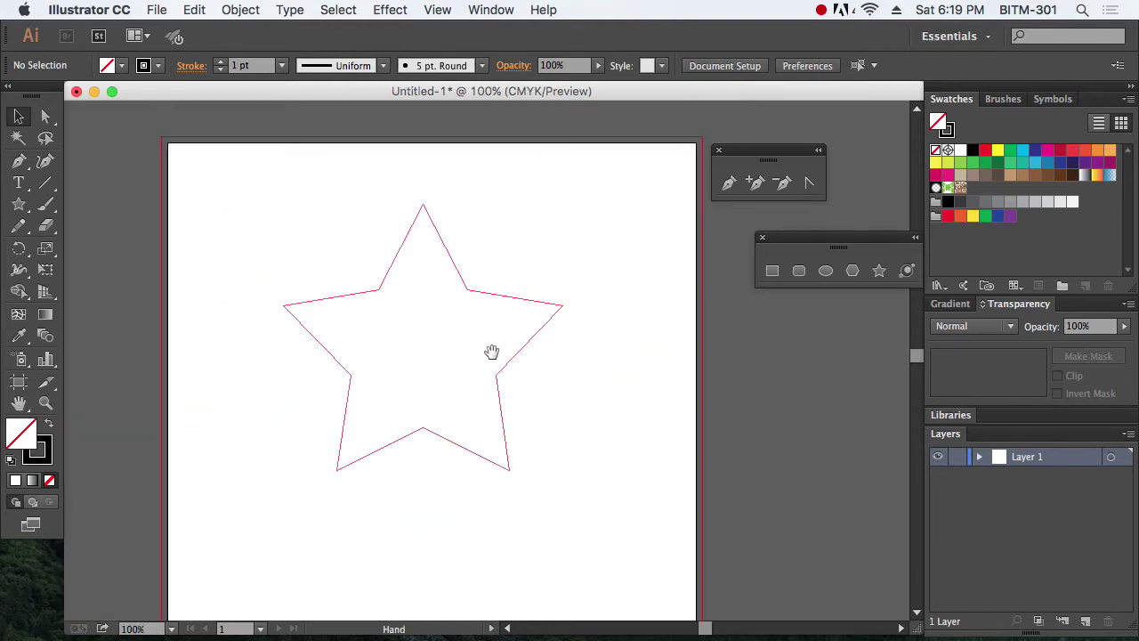
{"action": "left_click_drag", "start_coordinate": [490, 351], "coordinate": [476, 351]}
{"action": "left_click_drag", "start_coordinate": [164, 160], "coordinate": [594, 481]}
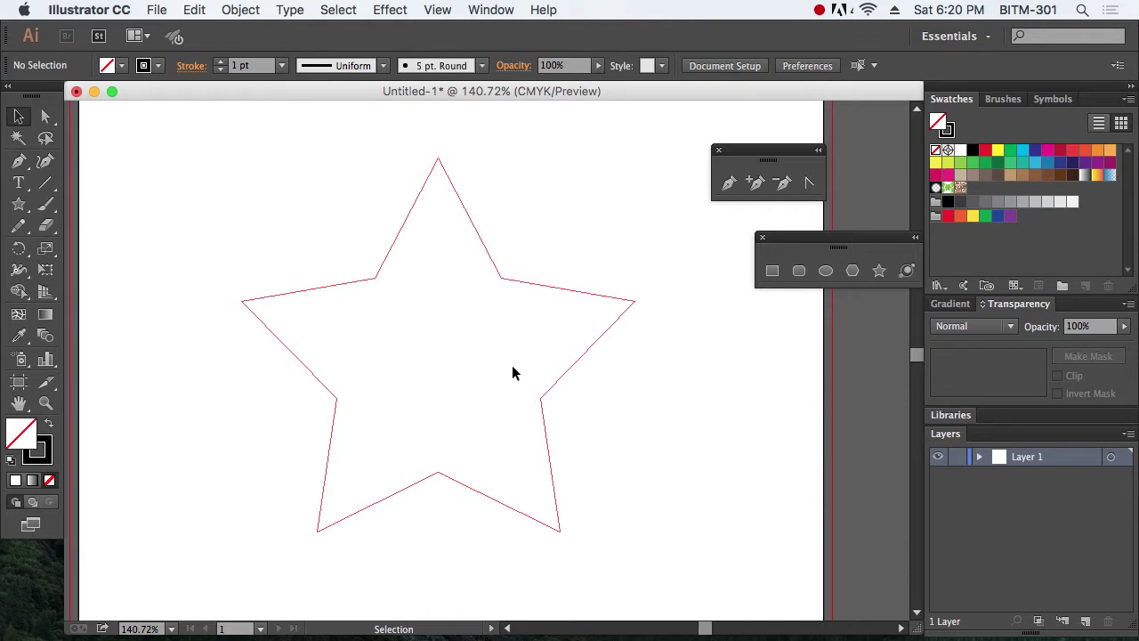
{"action": "left_click", "coordinate": [729, 182]}
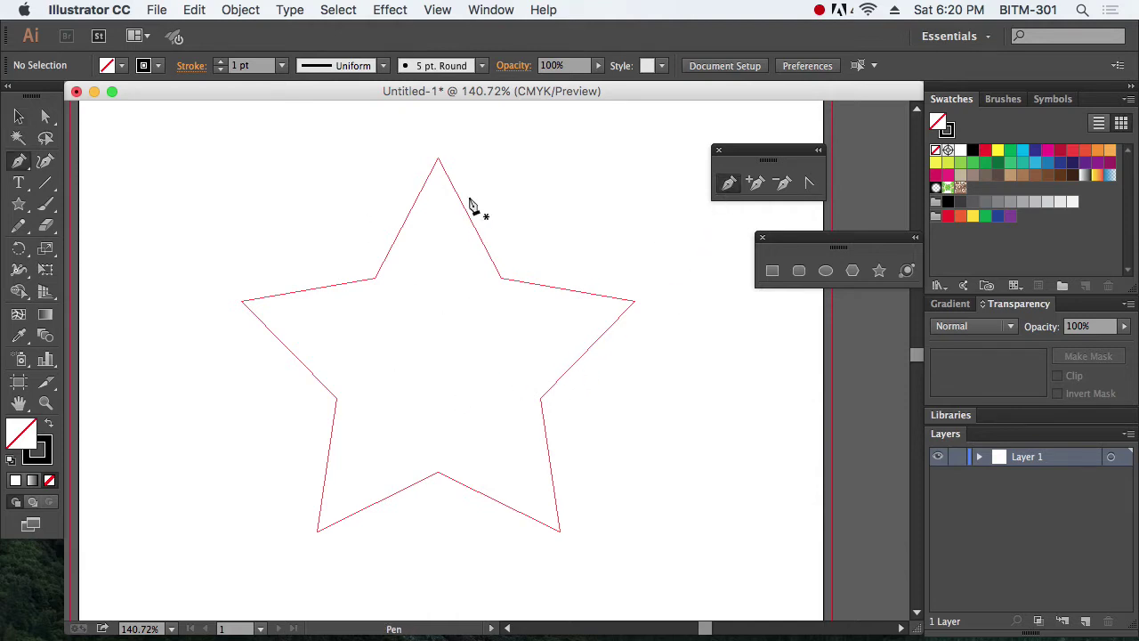
{"action": "left_click", "coordinate": [439, 161]}
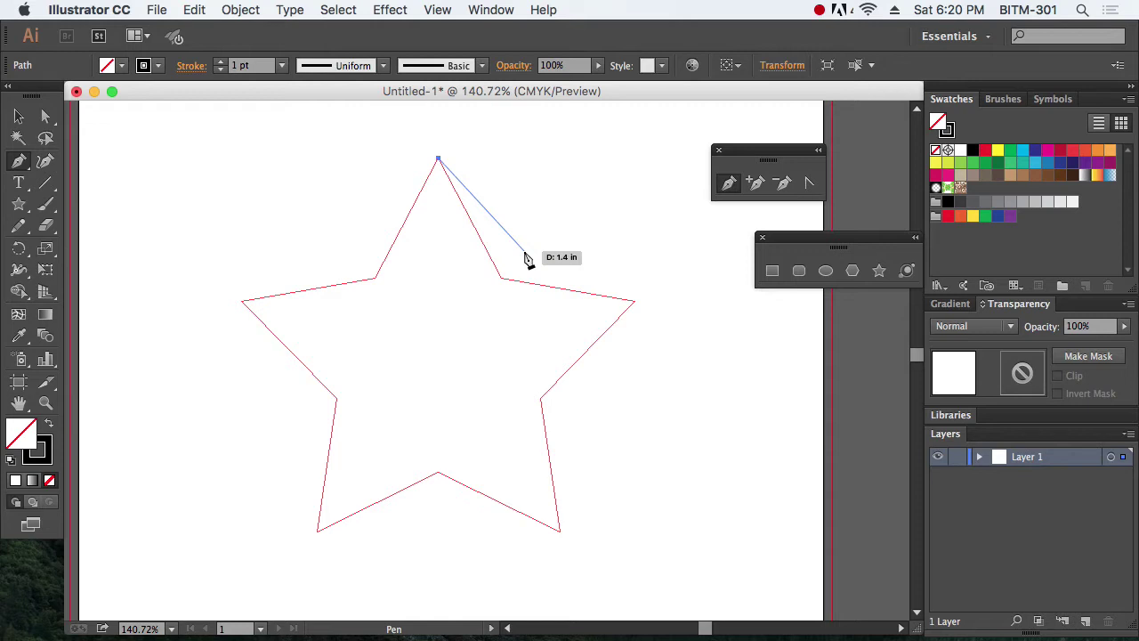
{"action": "left_click", "coordinate": [439, 159]}
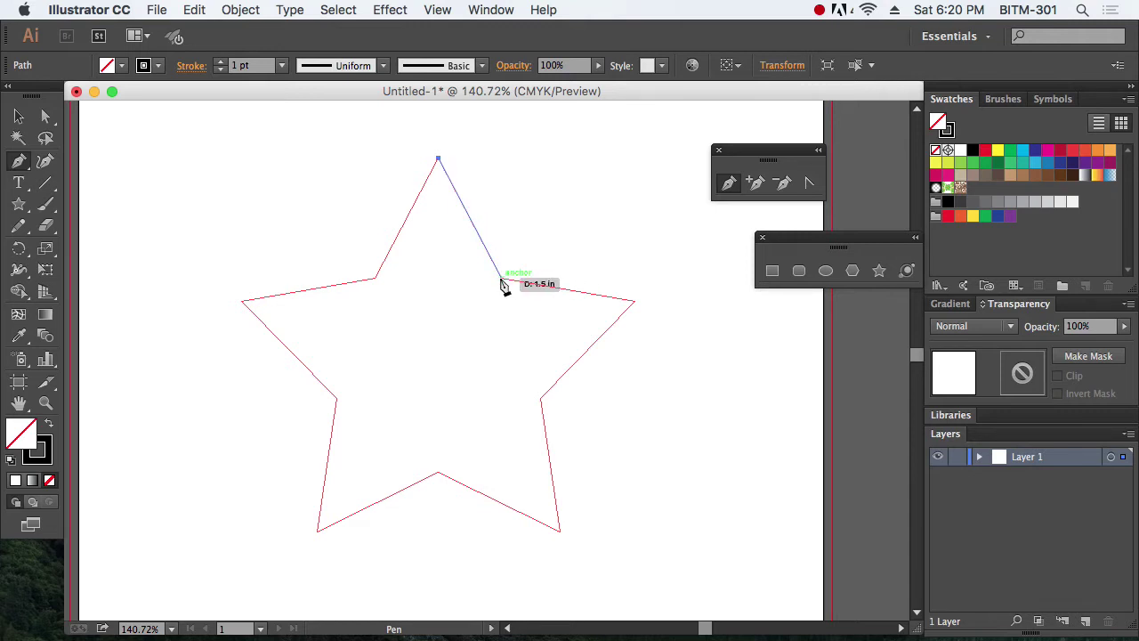
{"action": "left_click", "coordinate": [501, 278]}
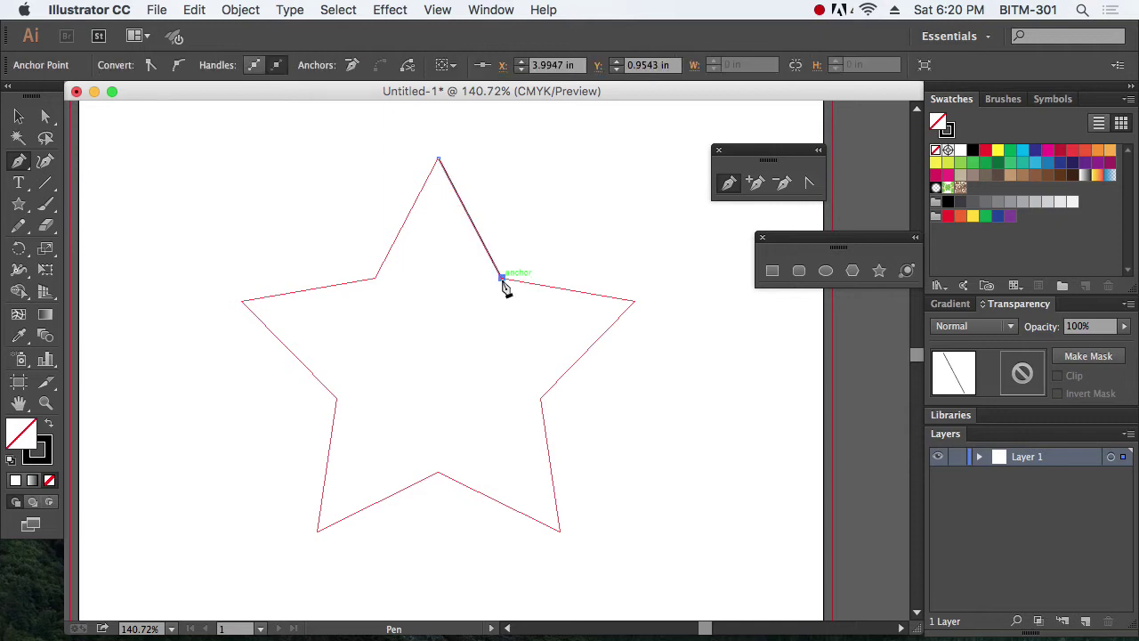
{"action": "left_click", "coordinate": [635, 301]}
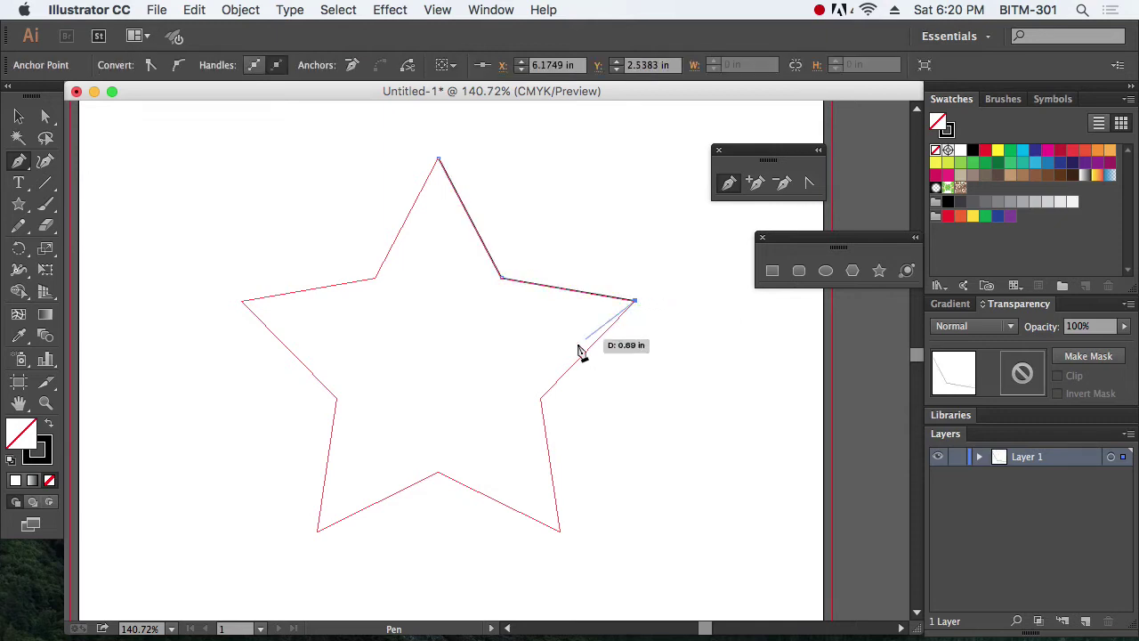
{"action": "left_click", "coordinate": [542, 398]}
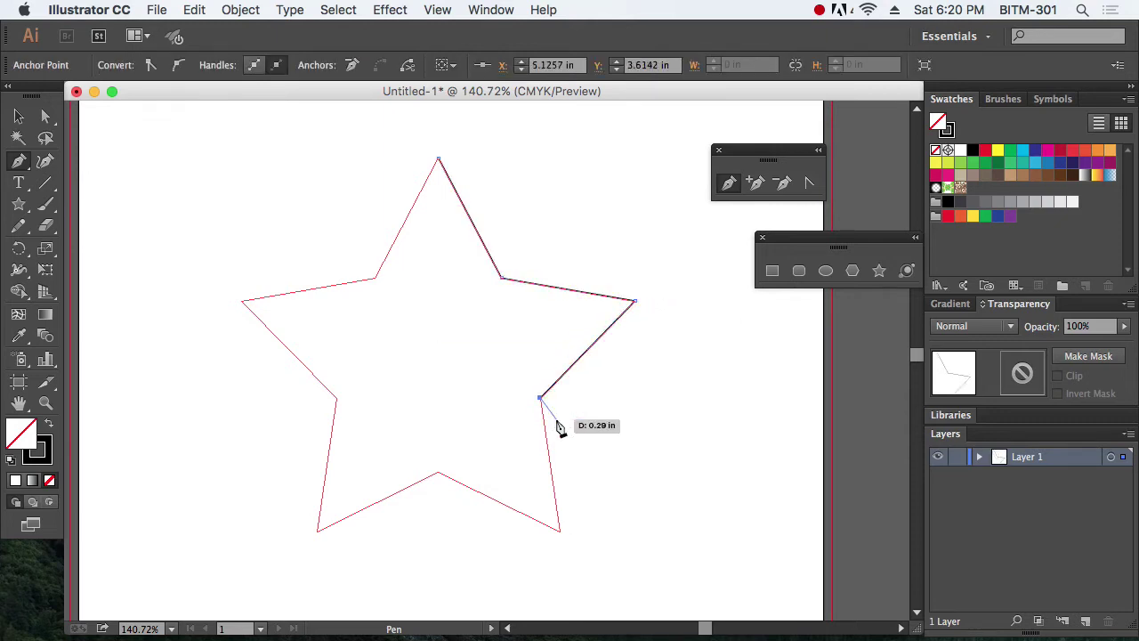
Trace the star guide's remaining corners clockwise, close the path at the top tip and deselect it.
{"action": "left_click", "coordinate": [559, 531]}
{"action": "left_click", "coordinate": [438, 472]}
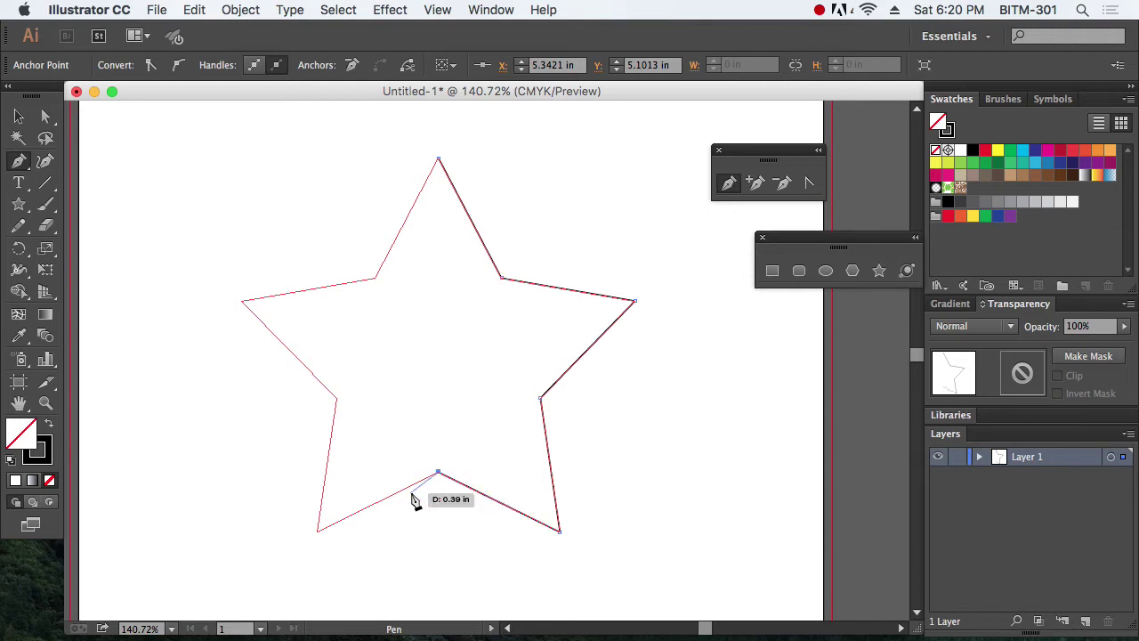
{"action": "left_click", "coordinate": [316, 532]}
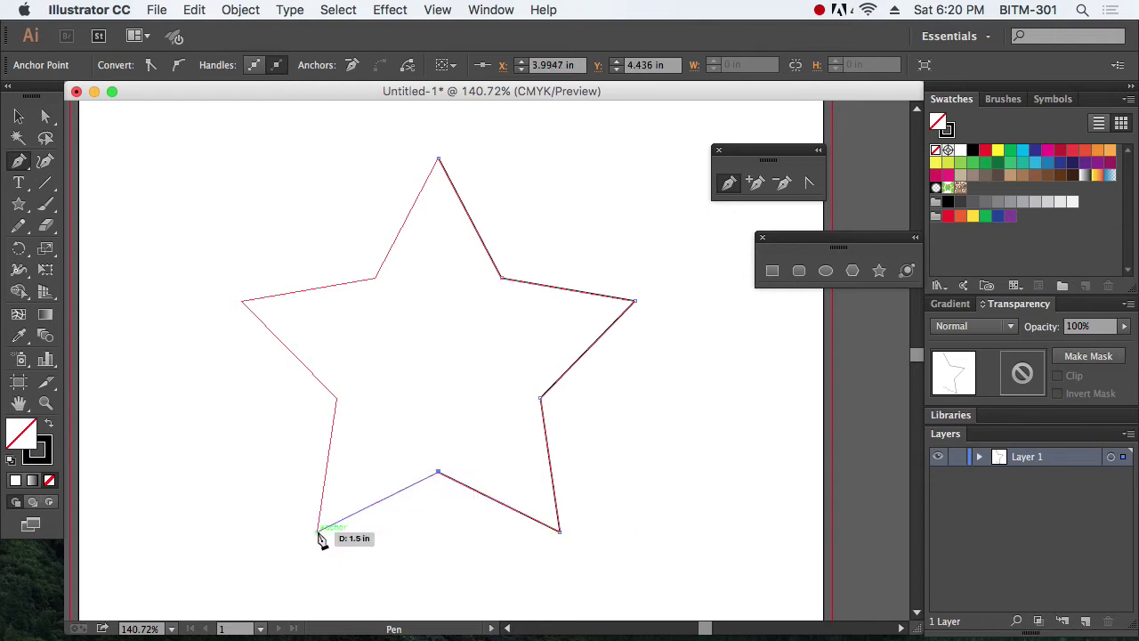
{"action": "left_click", "coordinate": [336, 398]}
{"action": "left_click", "coordinate": [242, 301]}
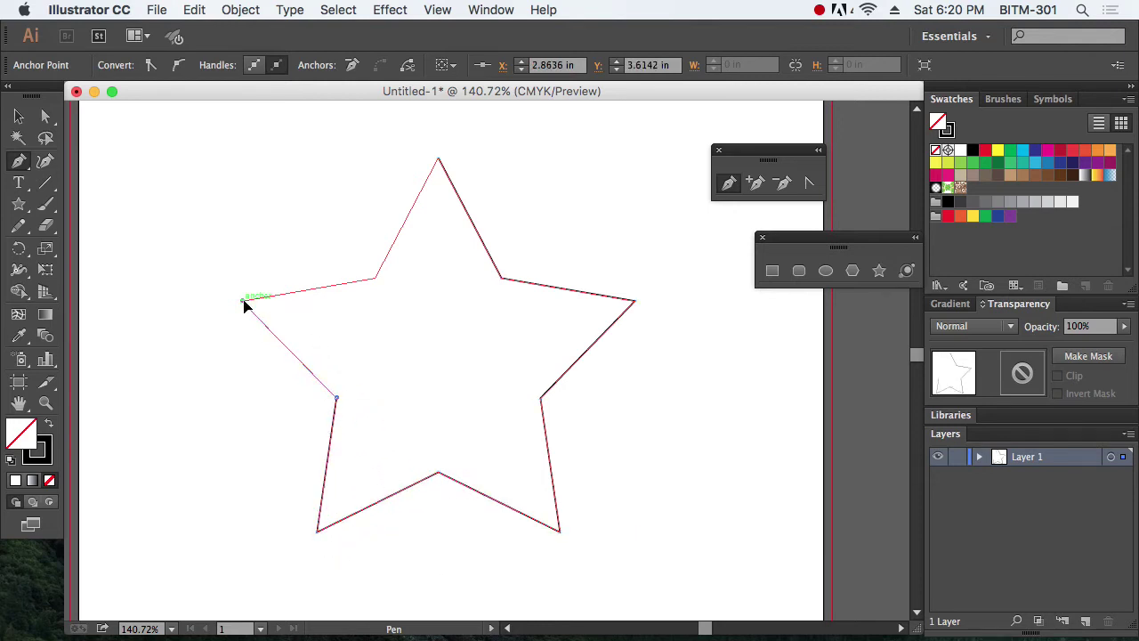
{"action": "left_click", "coordinate": [375, 278]}
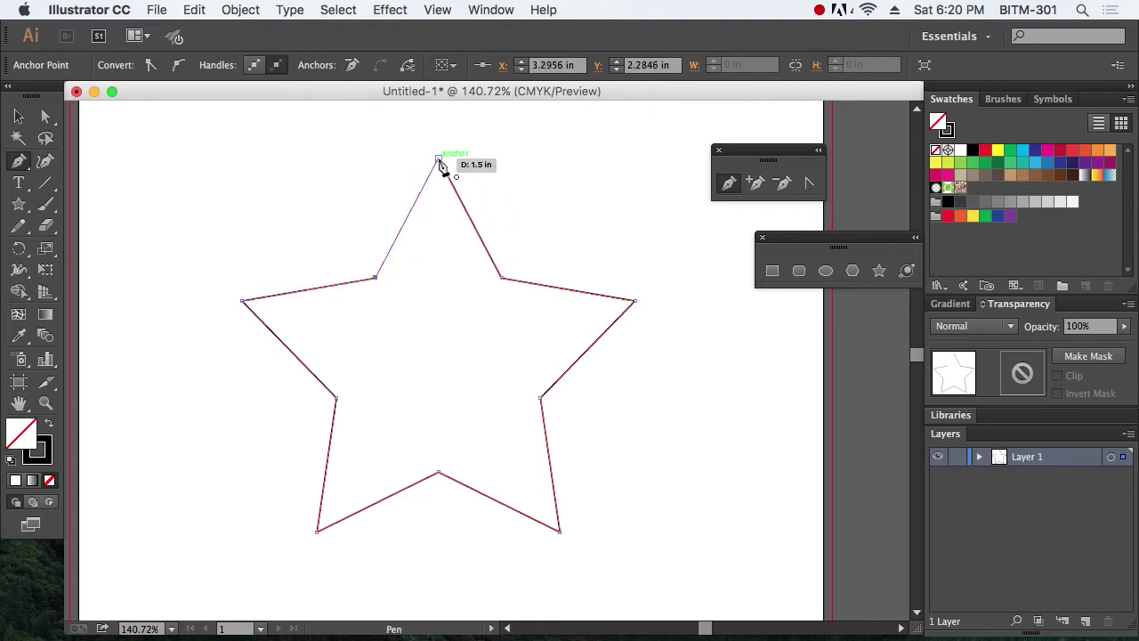
{"action": "left_click", "coordinate": [439, 160]}
{"action": "left_click", "coordinate": [18, 117]}
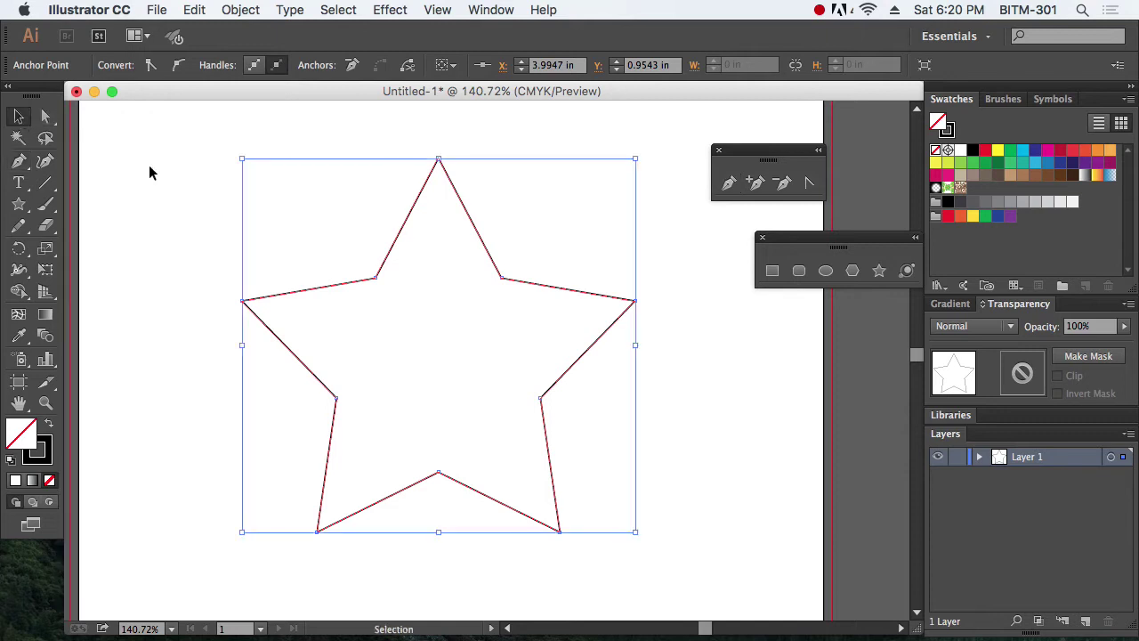
{"action": "left_click", "coordinate": [263, 188]}
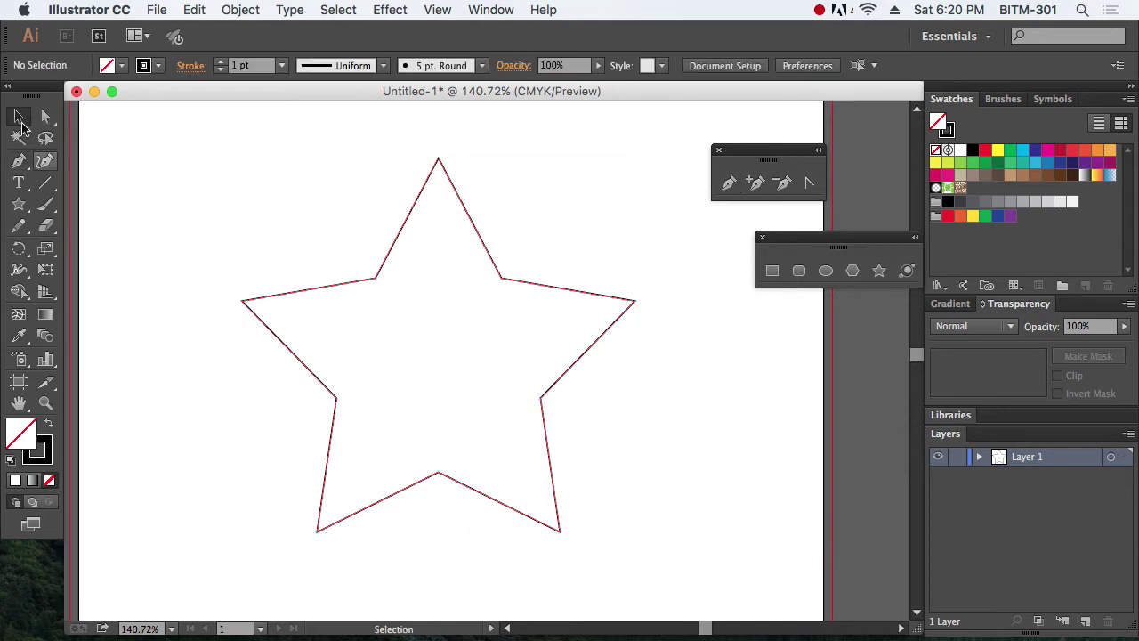
Move the traced star off the guide to the empty area below it and deselect it.
{"action": "left_click", "coordinate": [21, 122]}
{"action": "left_click_drag", "start_coordinate": [394, 241], "coordinate": [551, 382]}
{"action": "key", "text": "space"}
{"action": "left_click_drag", "start_coordinate": [649, 473], "coordinate": [508, 199]}
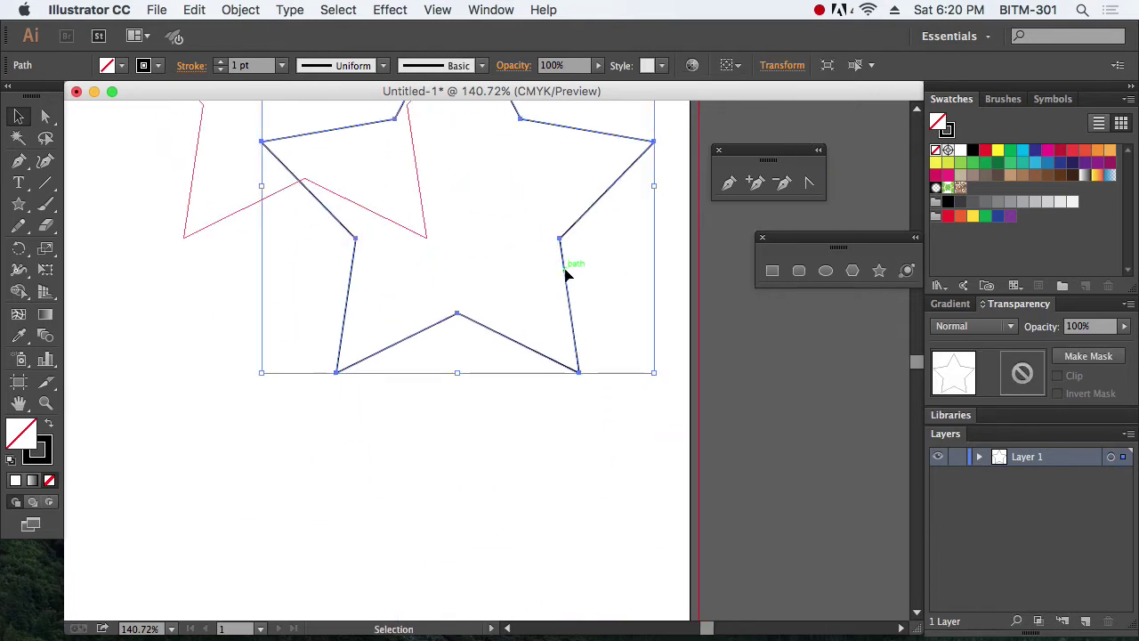
{"action": "left_click_drag", "start_coordinate": [566, 275], "coordinate": [422, 521]}
{"action": "left_click", "coordinate": [590, 447]}
{"action": "key", "text": "space"}
{"action": "left_click_drag", "start_coordinate": [549, 483], "coordinate": [569, 416]}
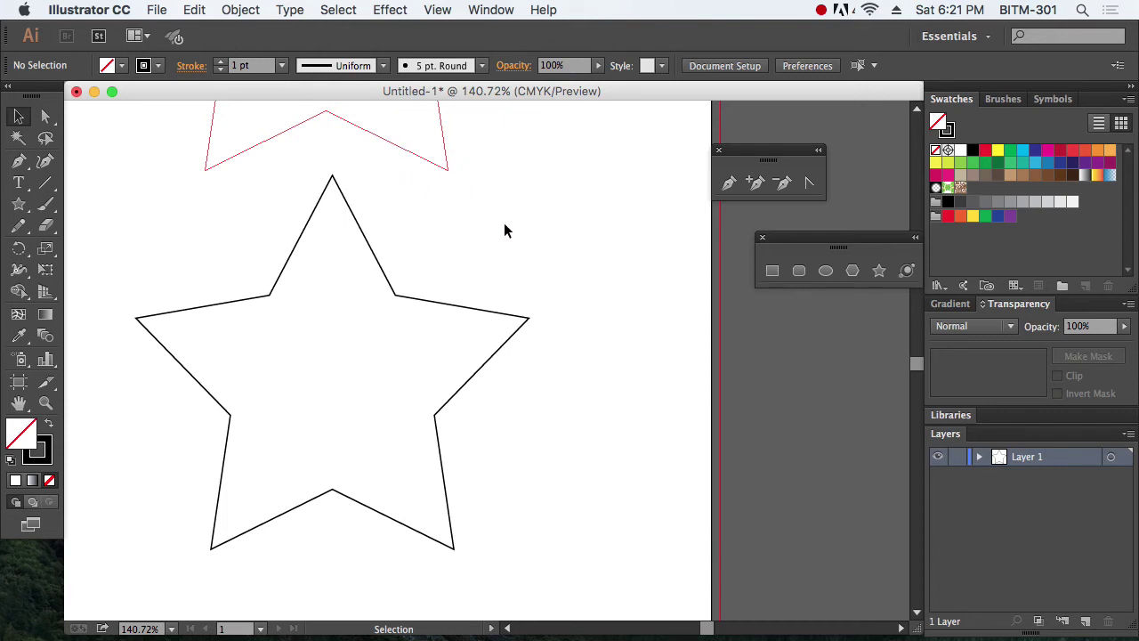
{"action": "key", "text": "super"}
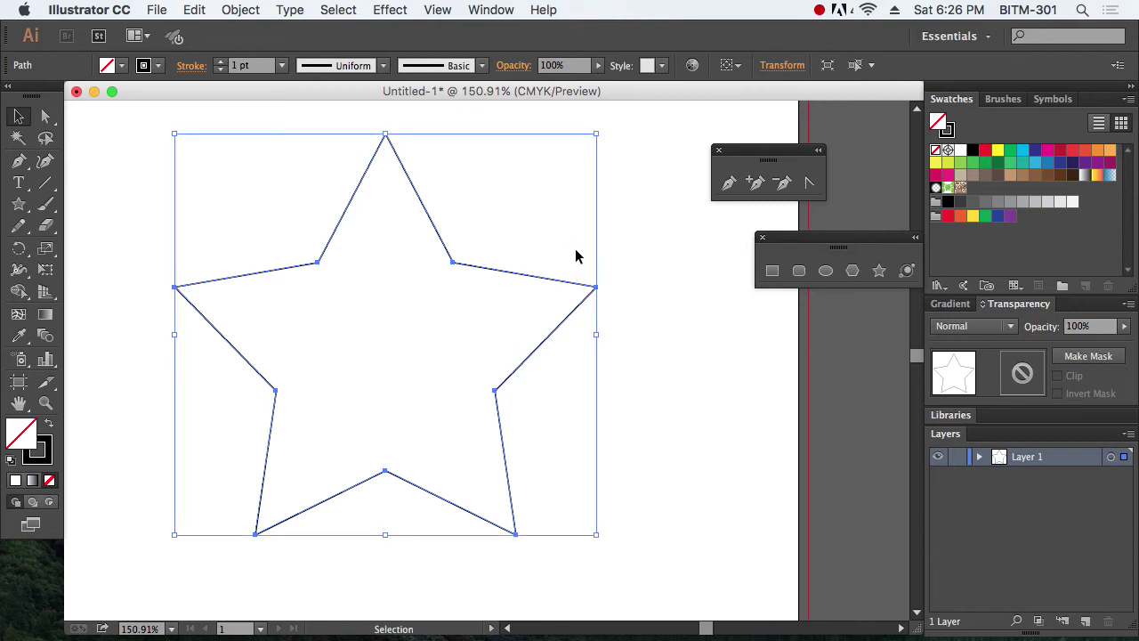
{"action": "left_click", "coordinate": [538, 216]}
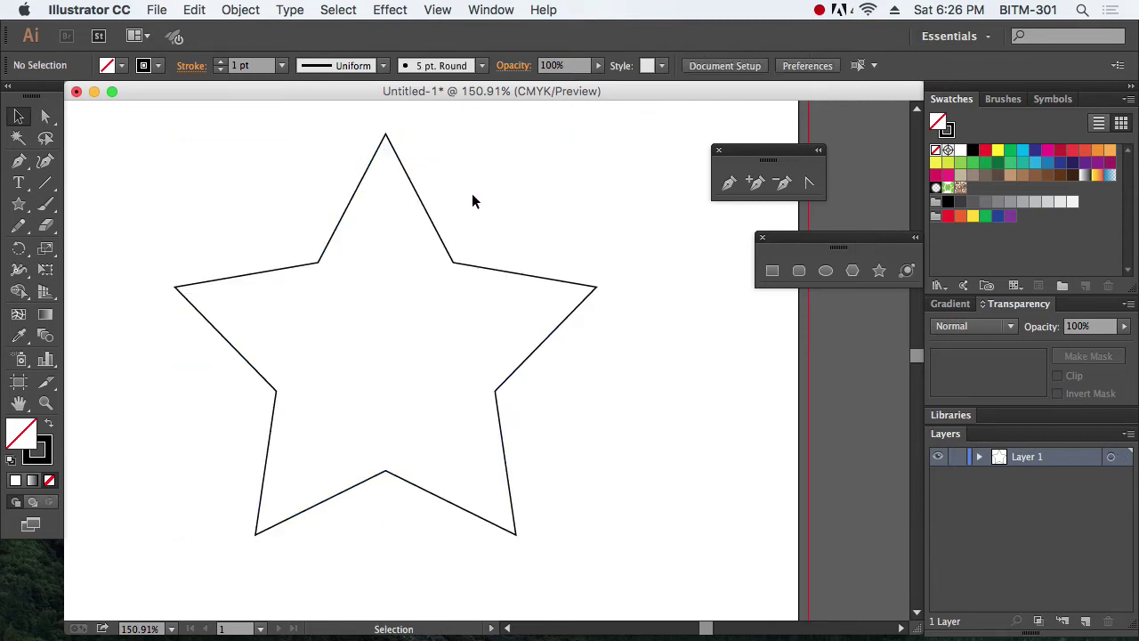
{"action": "left_click", "coordinate": [438, 238]}
{"action": "left_click", "coordinate": [483, 220]}
{"action": "left_click", "coordinate": [500, 269]}
{"action": "left_click", "coordinate": [480, 235]}
{"action": "left_click", "coordinate": [472, 265]}
{"action": "left_click", "coordinate": [504, 232]}
Apply a Distort & Transform Twist effect with a 90° angle to the star, and deselect it.
{"action": "left_click", "coordinate": [393, 299]}
{"action": "left_click", "coordinate": [389, 10]}
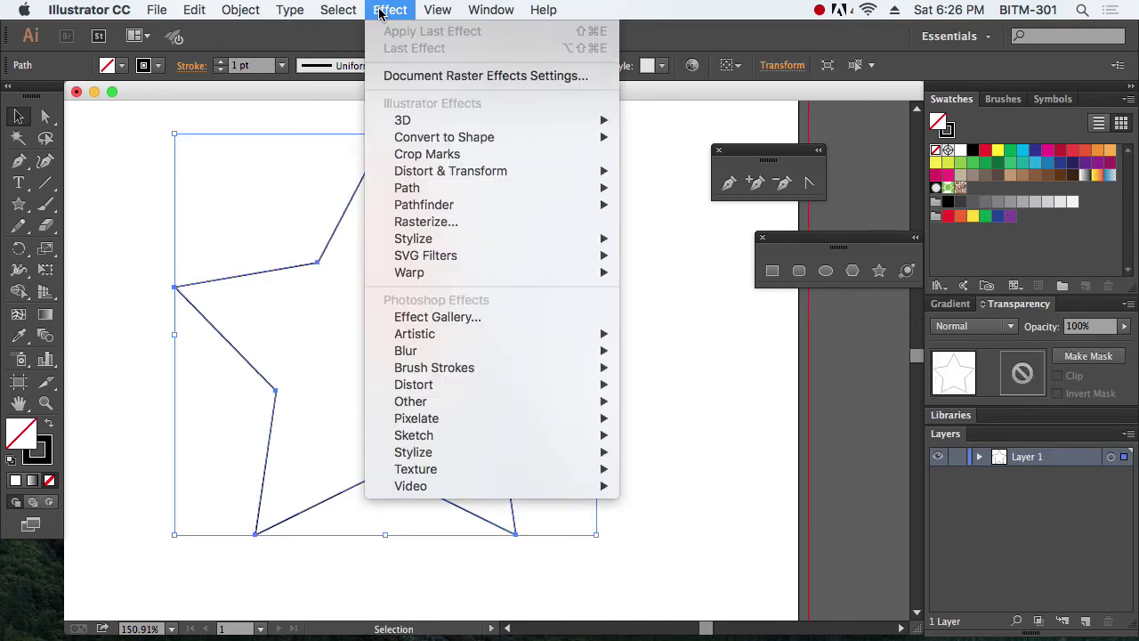
{"action": "mouse_move", "coordinate": [451, 173]}
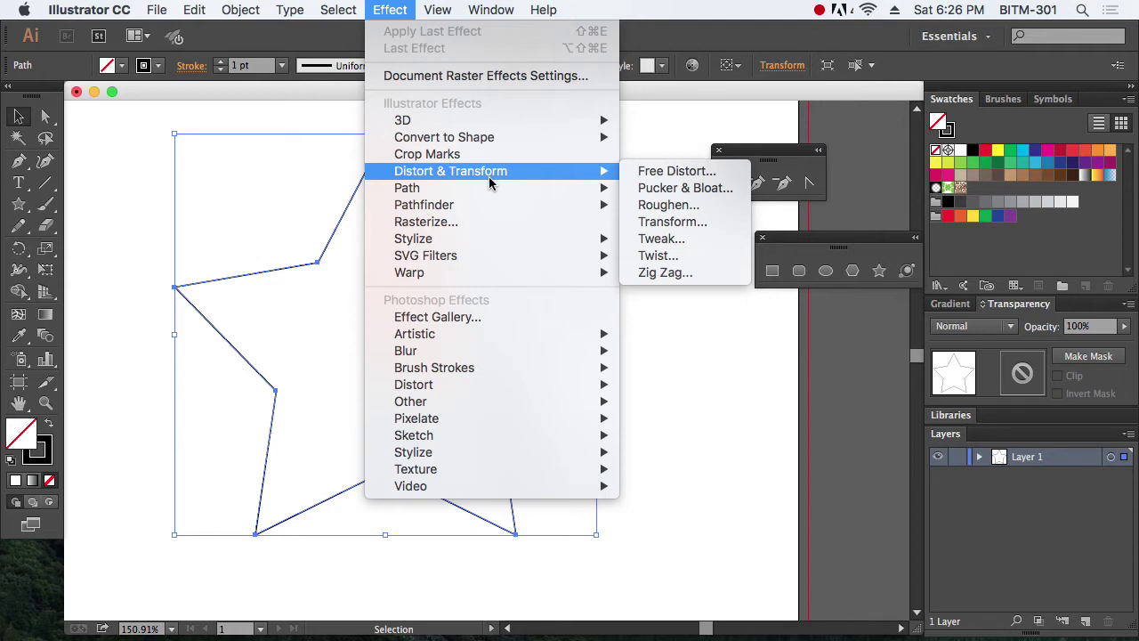
{"action": "left_click", "coordinate": [683, 257]}
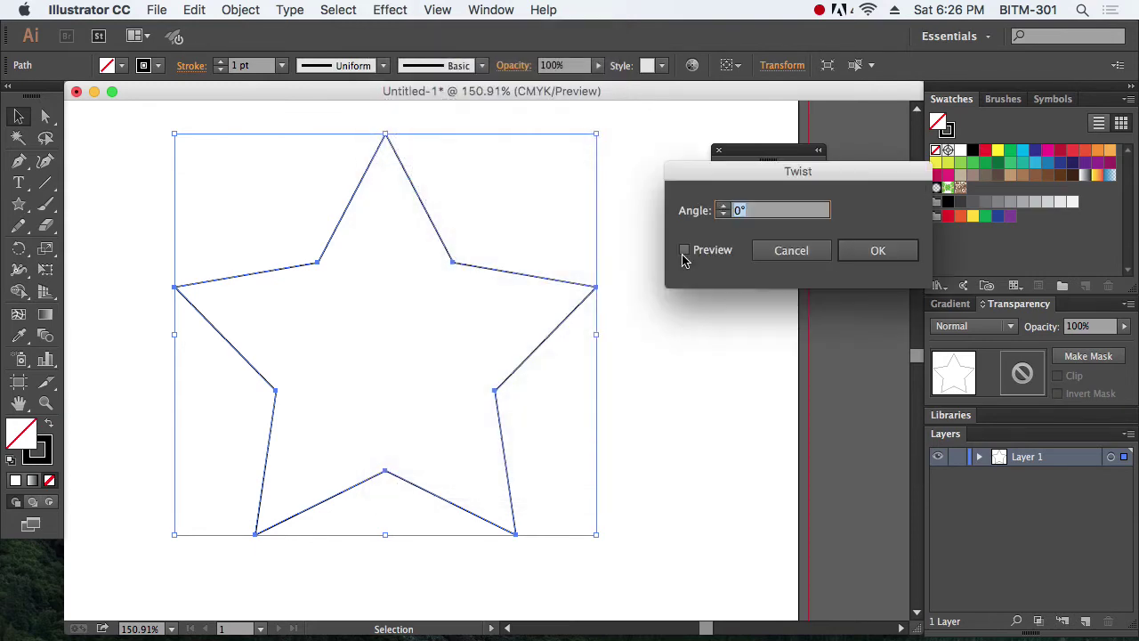
{"action": "type", "text": "90"}
{"action": "left_click", "coordinate": [896, 251]}
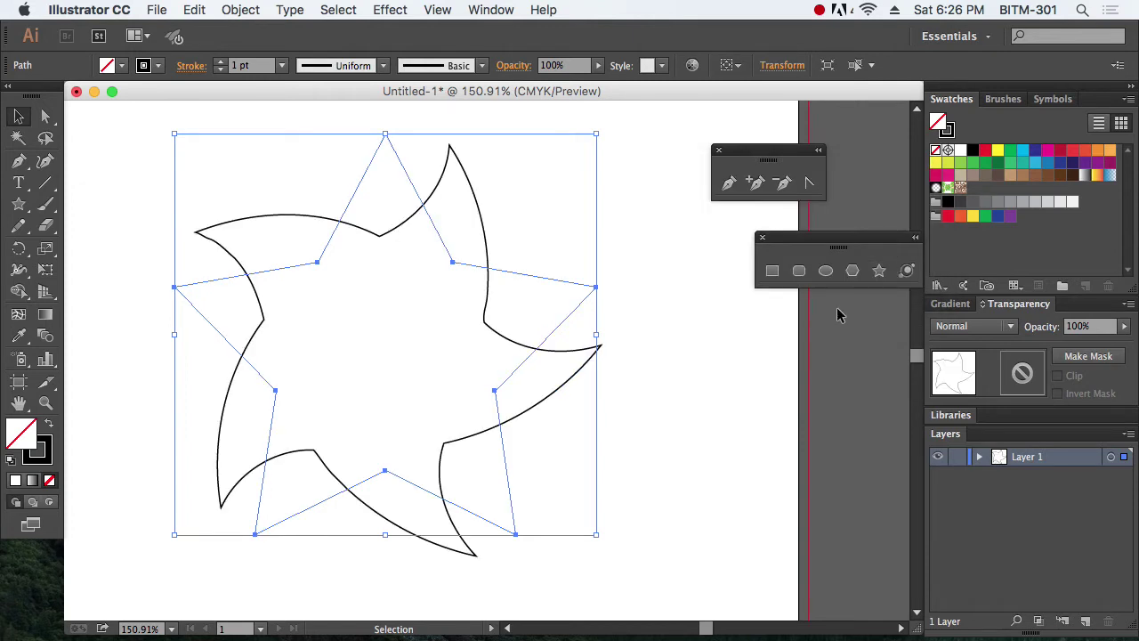
{"action": "left_click", "coordinate": [698, 457]}
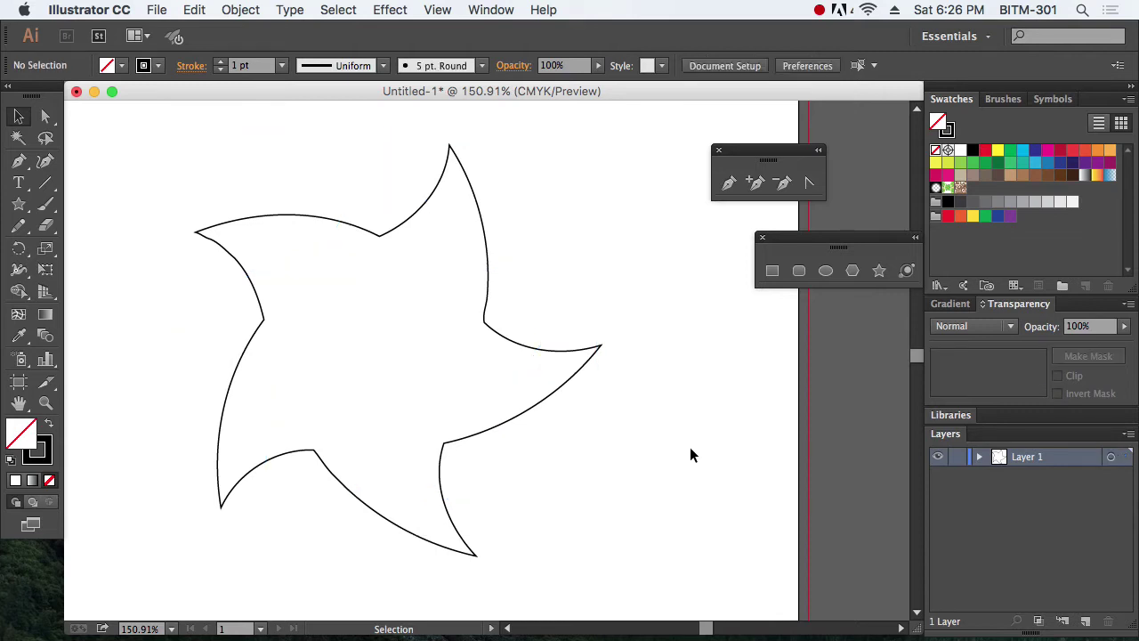
Try converting the twisted star to guides while its Twist effect is still live, and undo the conversion.
{"action": "left_click_drag", "start_coordinate": [689, 445], "coordinate": [443, 308]}
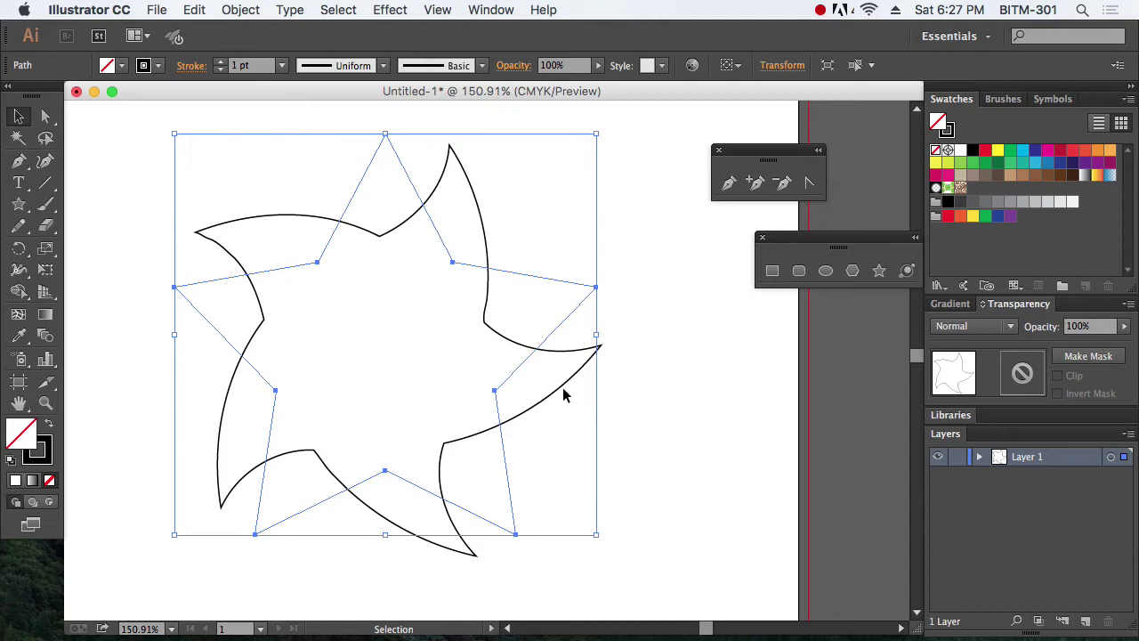
{"action": "left_click", "coordinate": [392, 11]}
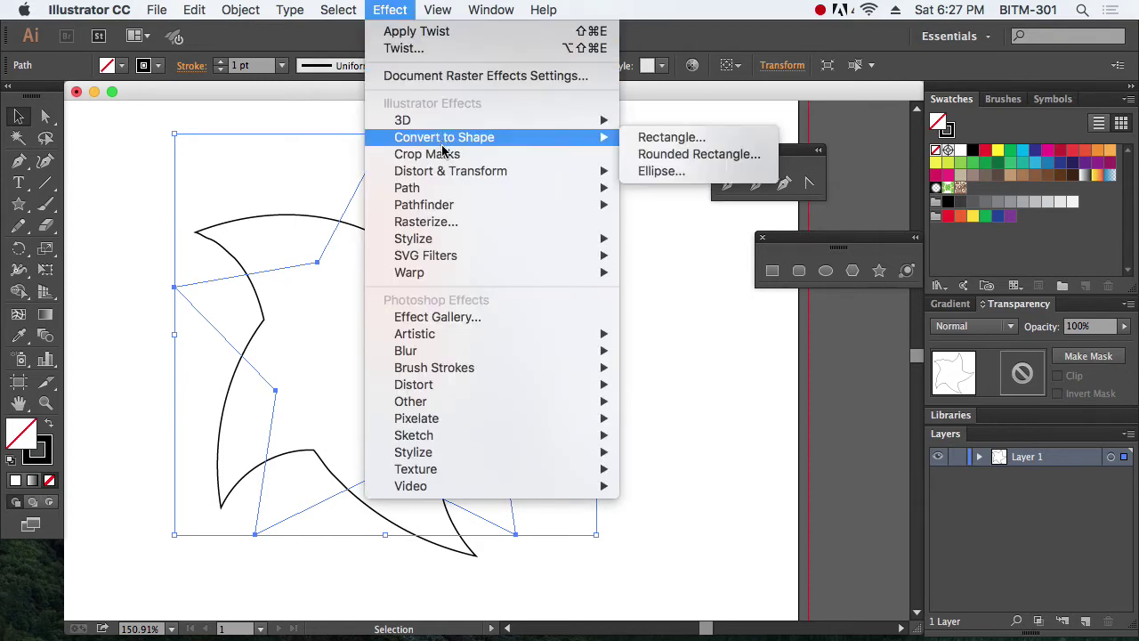
{"action": "mouse_move", "coordinate": [465, 233]}
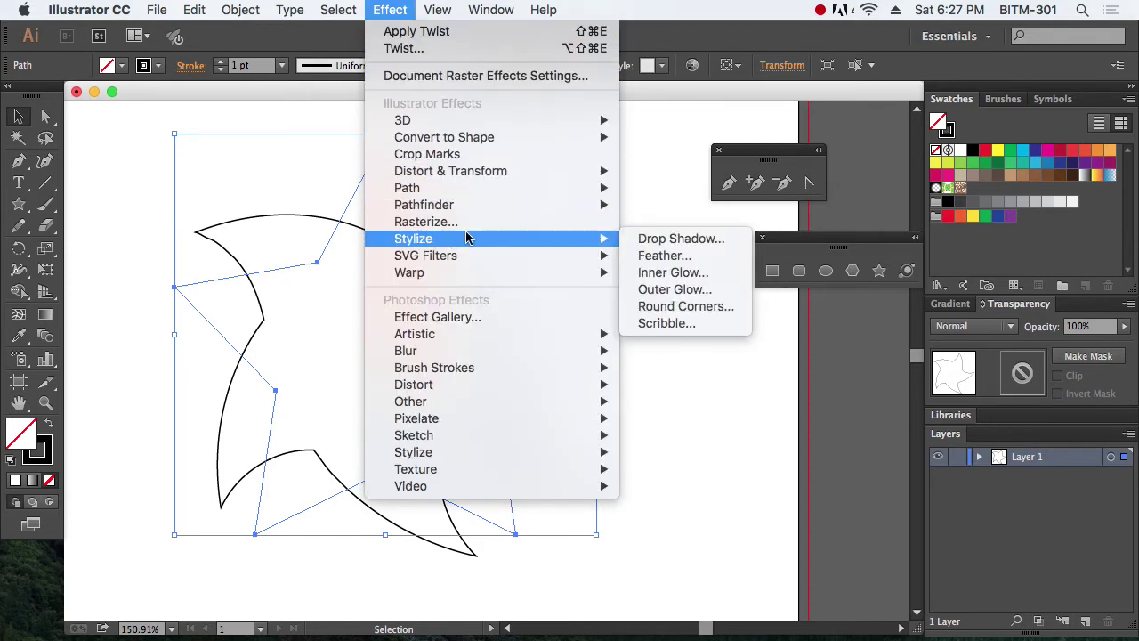
{"action": "left_click", "coordinate": [752, 414]}
{"action": "left_click", "coordinate": [703, 408]}
{"action": "left_click", "coordinate": [517, 318]}
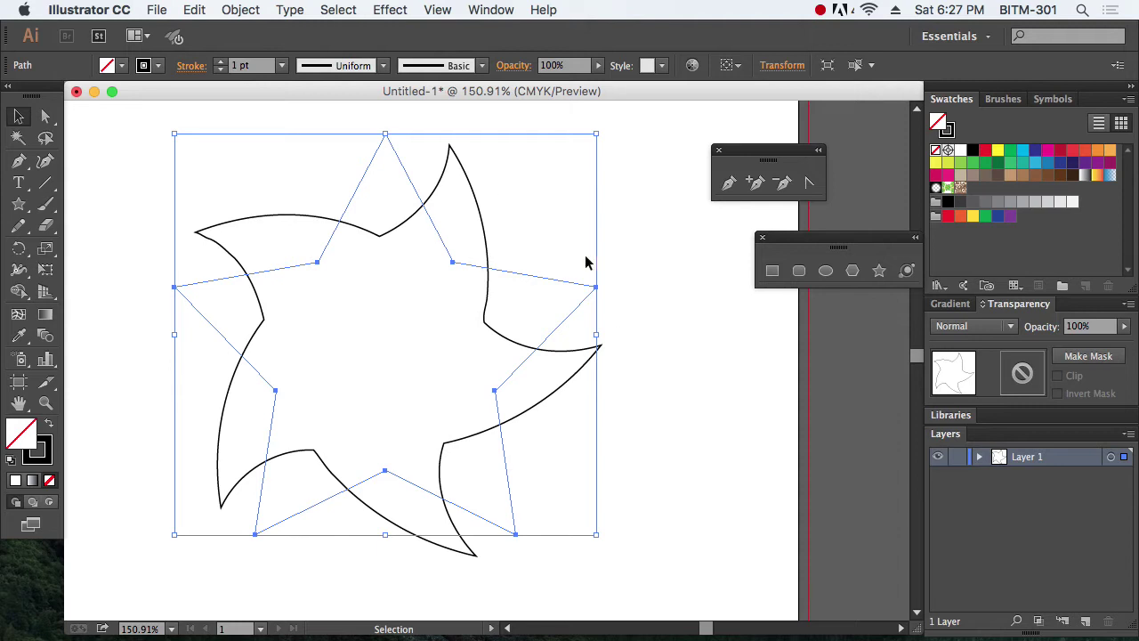
{"action": "right_click", "coordinate": [479, 270]}
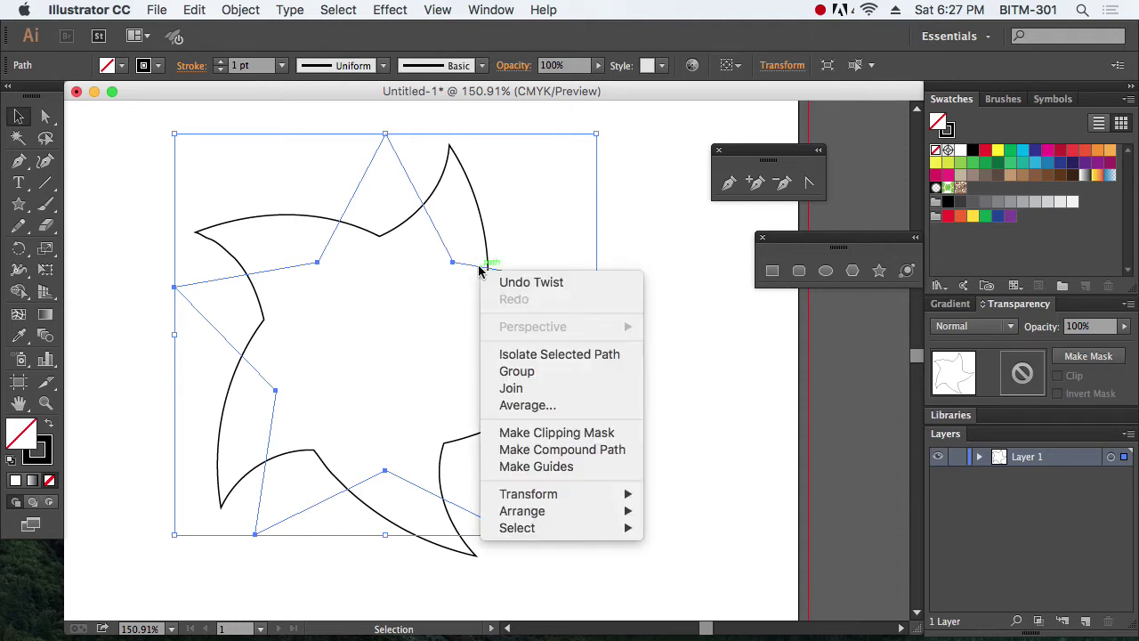
{"action": "left_click", "coordinate": [584, 466]}
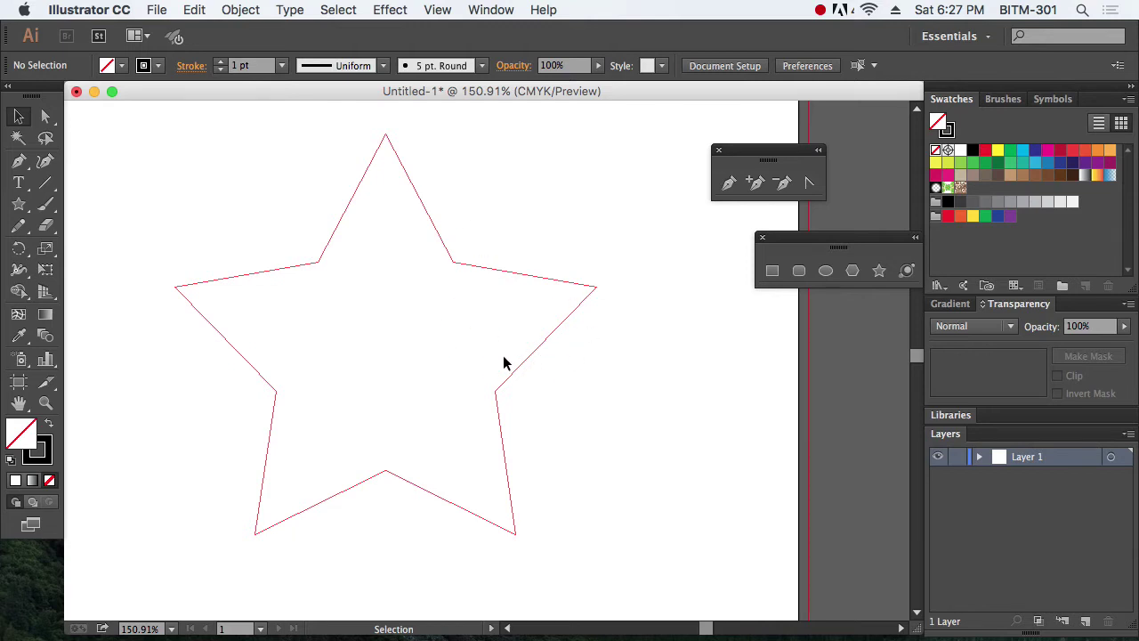
{"action": "key", "text": "super+z"}
Expand the appearance of the twisted star and convert the expanded path to guides.
{"action": "left_click_drag", "start_coordinate": [535, 198], "coordinate": [403, 253]}
{"action": "left_click", "coordinate": [242, 11]}
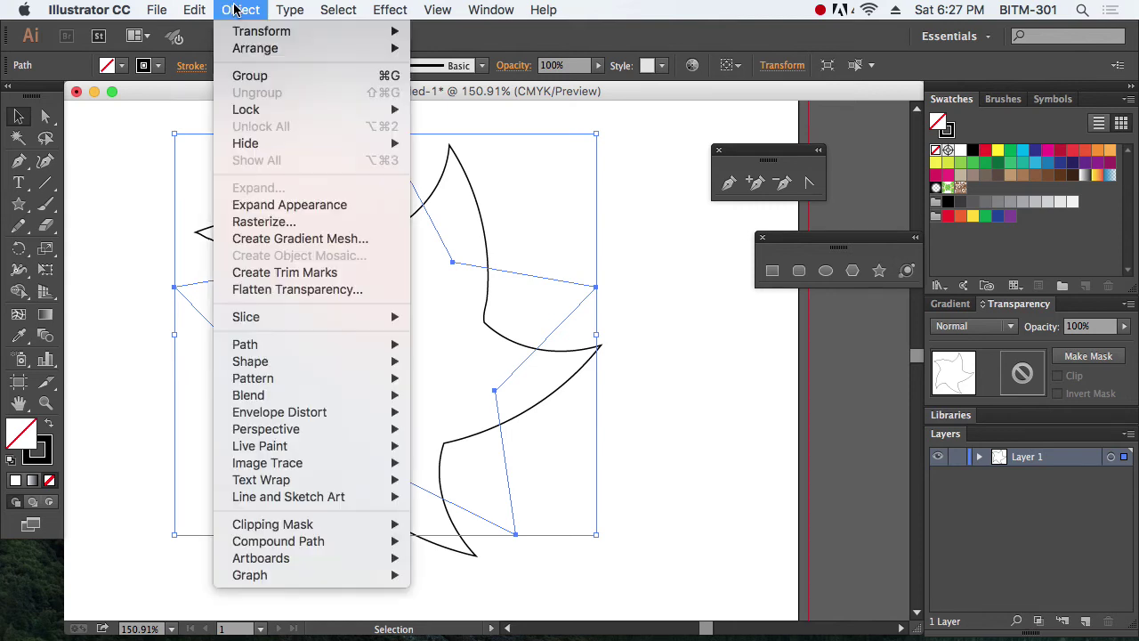
{"action": "left_click", "coordinate": [308, 205]}
{"action": "left_click", "coordinate": [712, 394]}
{"action": "left_click_drag", "start_coordinate": [674, 331], "coordinate": [504, 414]}
{"action": "right_click", "coordinate": [486, 299]}
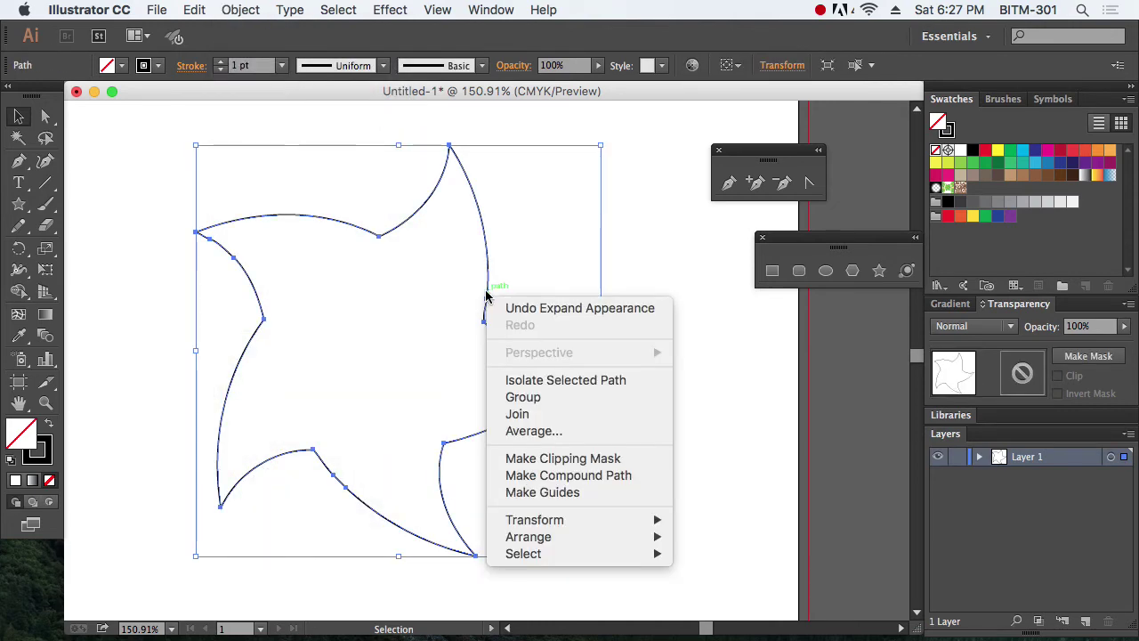
{"action": "left_click", "coordinate": [604, 498]}
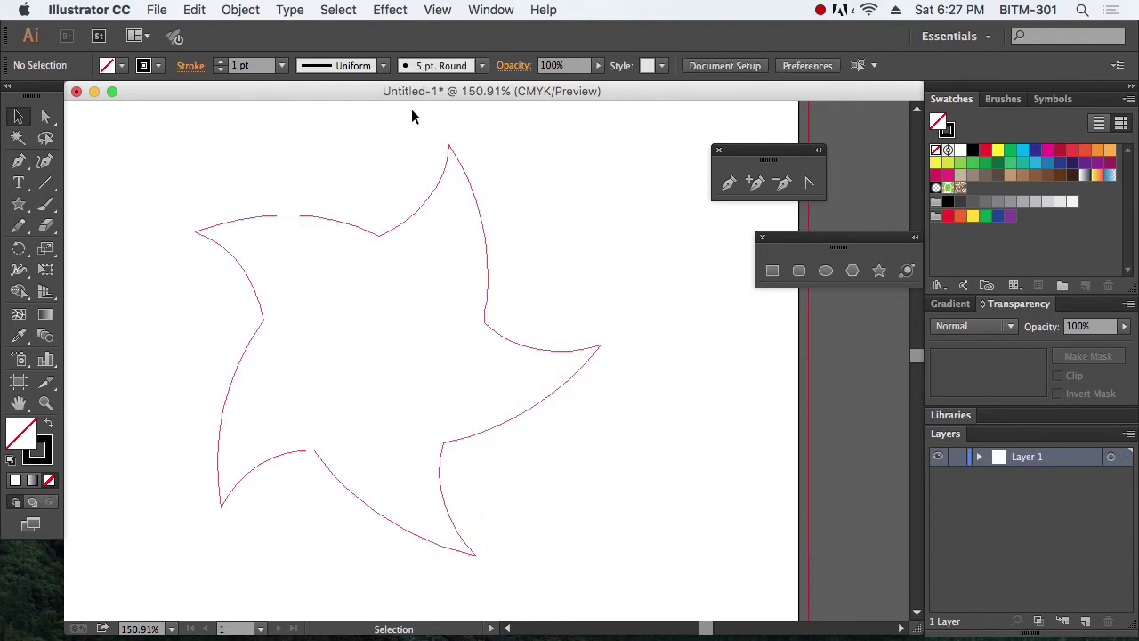
{"action": "left_click", "coordinate": [385, 12]}
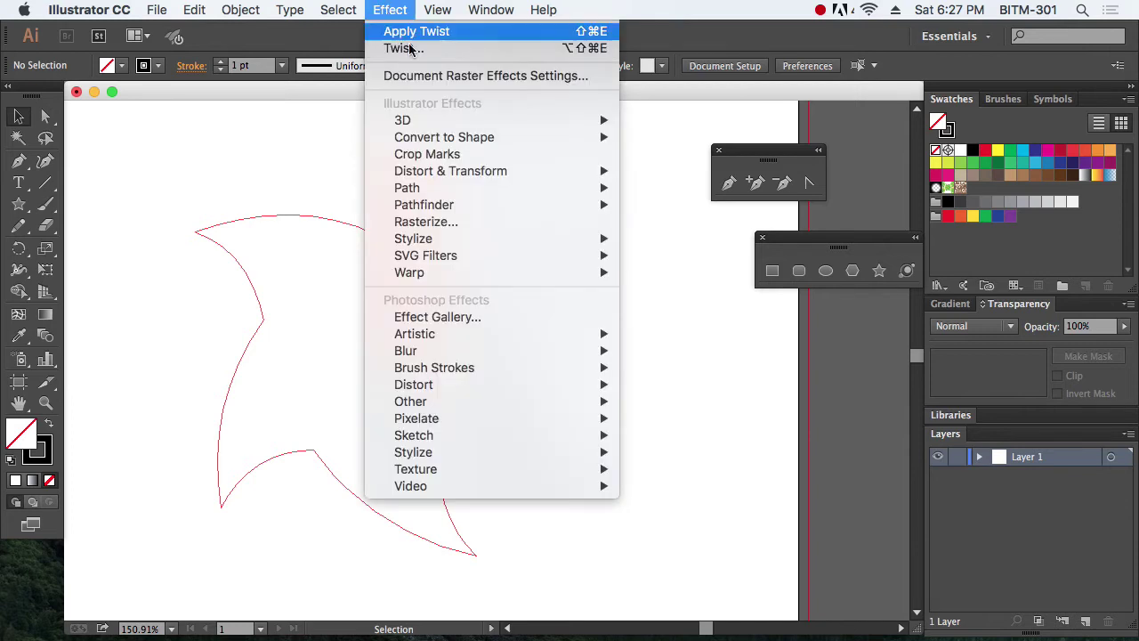
{"action": "mouse_move", "coordinate": [466, 175]}
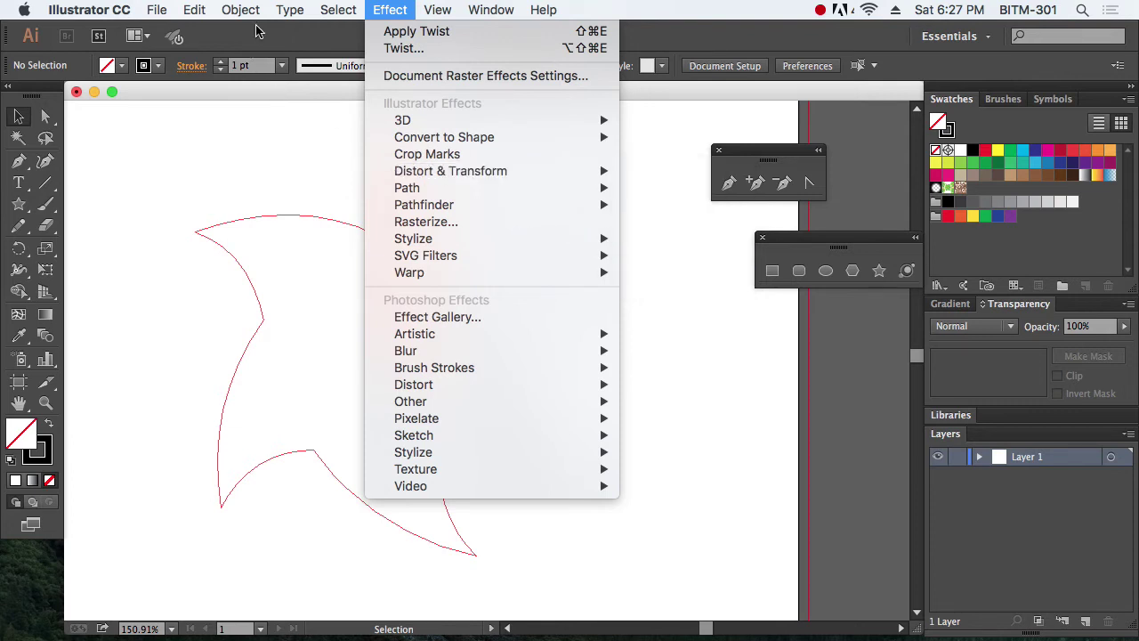
{"action": "mouse_move", "coordinate": [247, 10]}
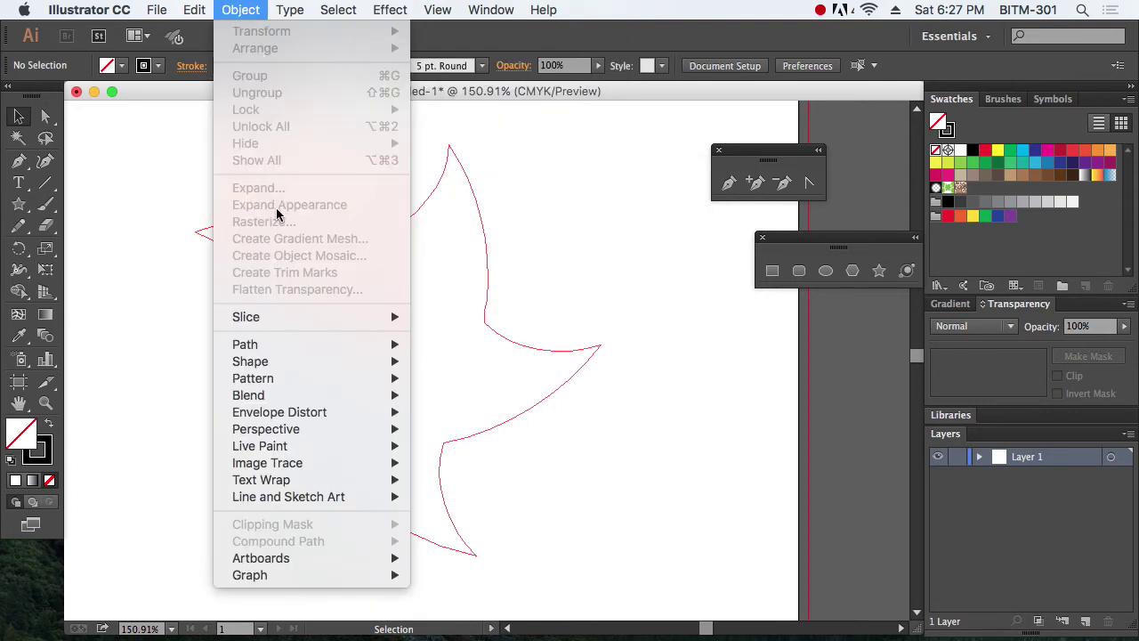
{"action": "left_click", "coordinate": [651, 329]}
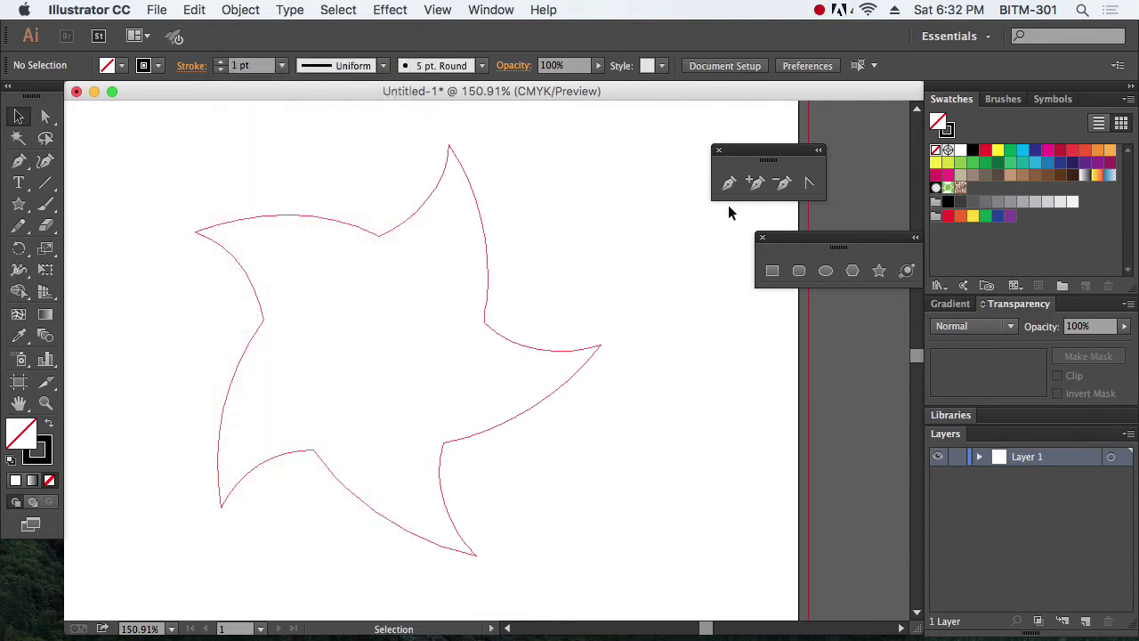
Start tracing the twisted star guide with the Pen tool, curving from the top tip to the upper-right inner corner and removing that anchor's outgoing handle.
{"action": "left_click", "coordinate": [728, 182]}
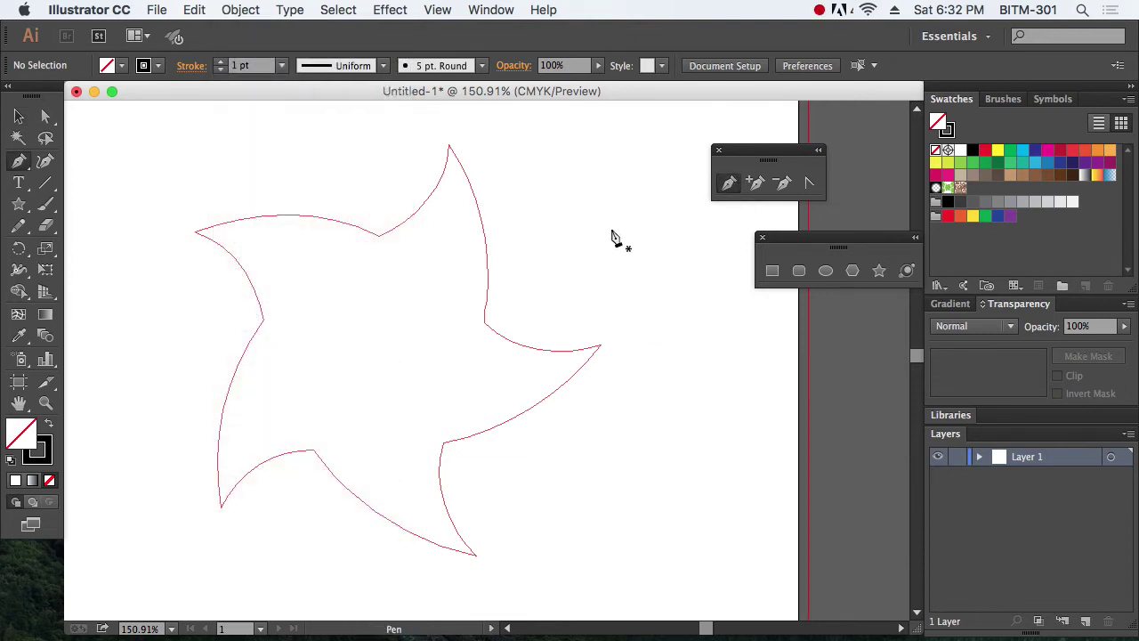
{"action": "left_click", "coordinate": [450, 149]}
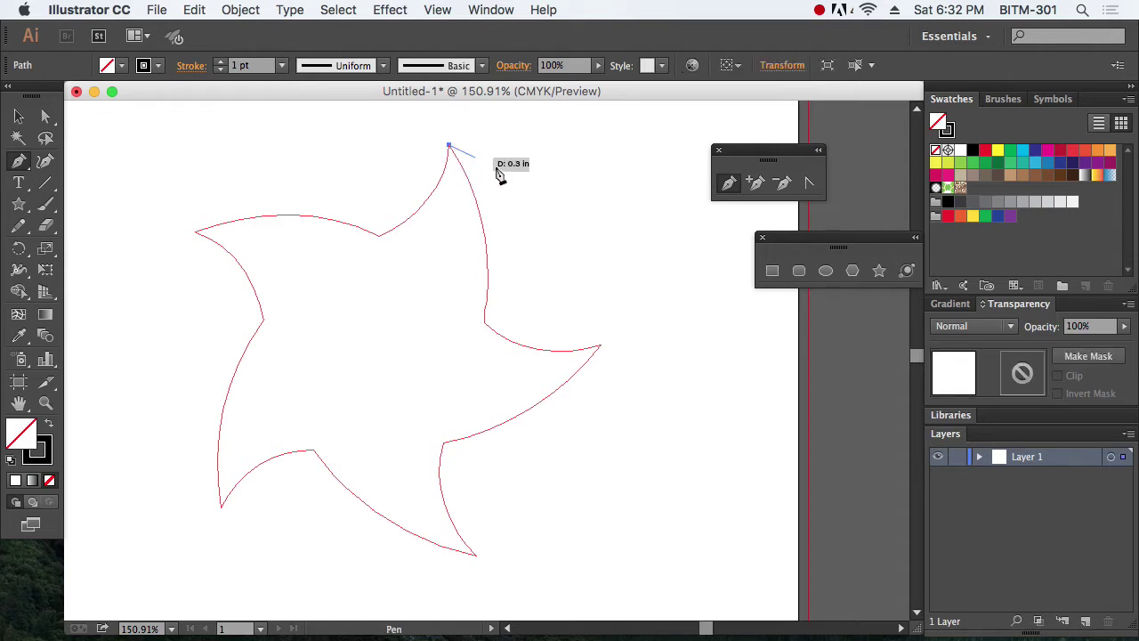
{"action": "left_click", "coordinate": [485, 322]}
{"action": "left_click_drag", "start_coordinate": [484, 322], "coordinate": [486, 339]}
{"action": "left_click_drag", "start_coordinate": [485, 339], "coordinate": [485, 416]}
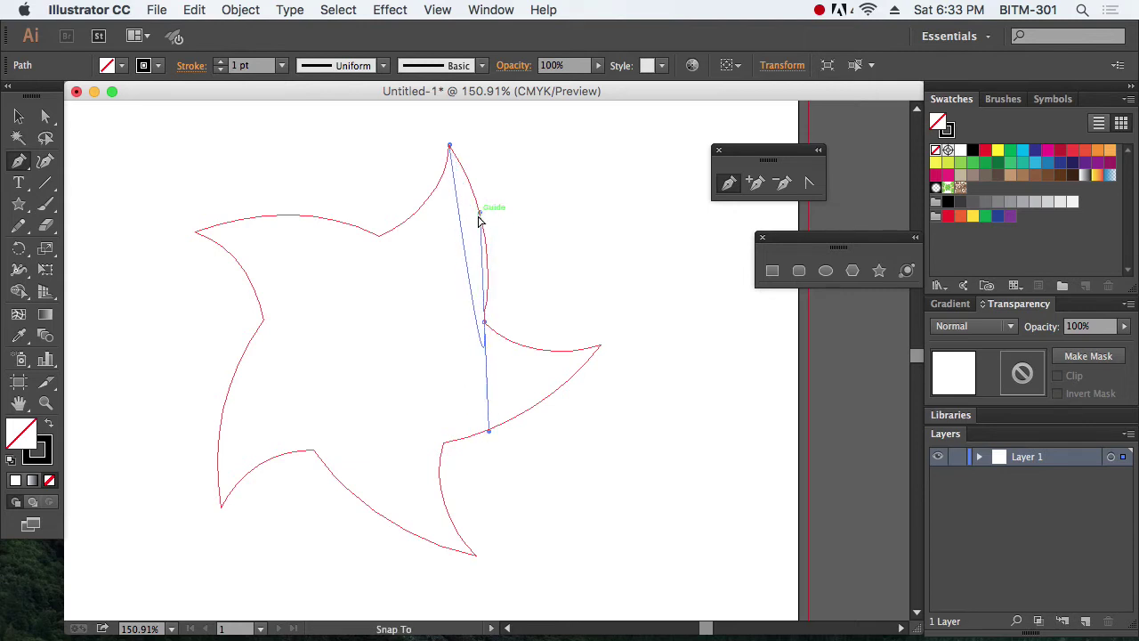
{"action": "left_click_drag", "start_coordinate": [484, 323], "coordinate": [470, 444]}
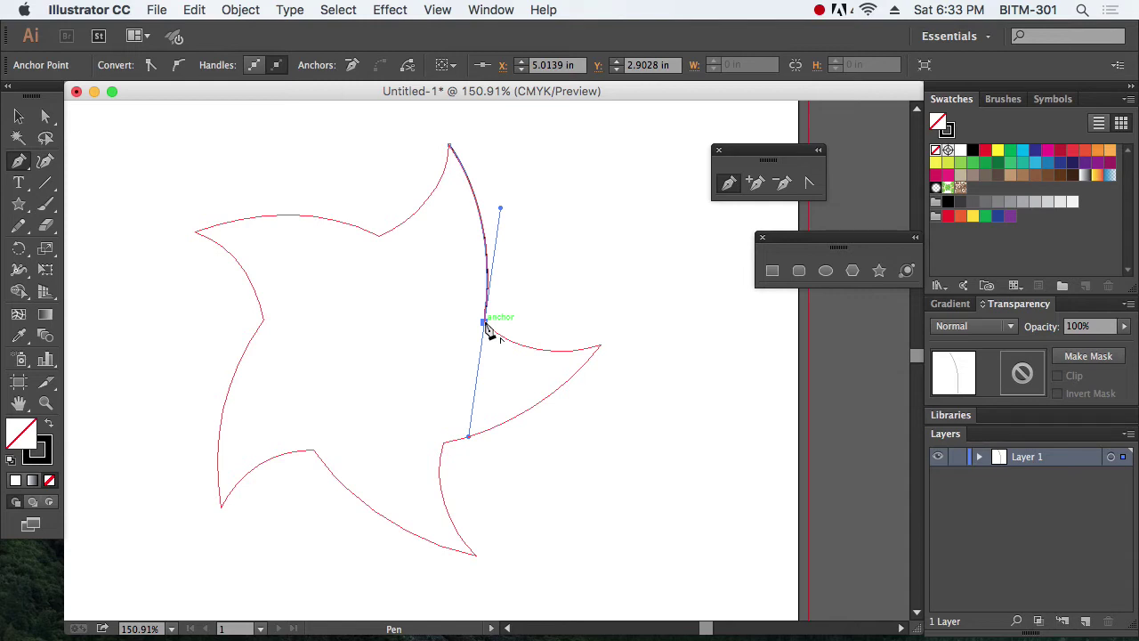
{"action": "left_click_drag", "start_coordinate": [484, 323], "coordinate": [602, 351]}
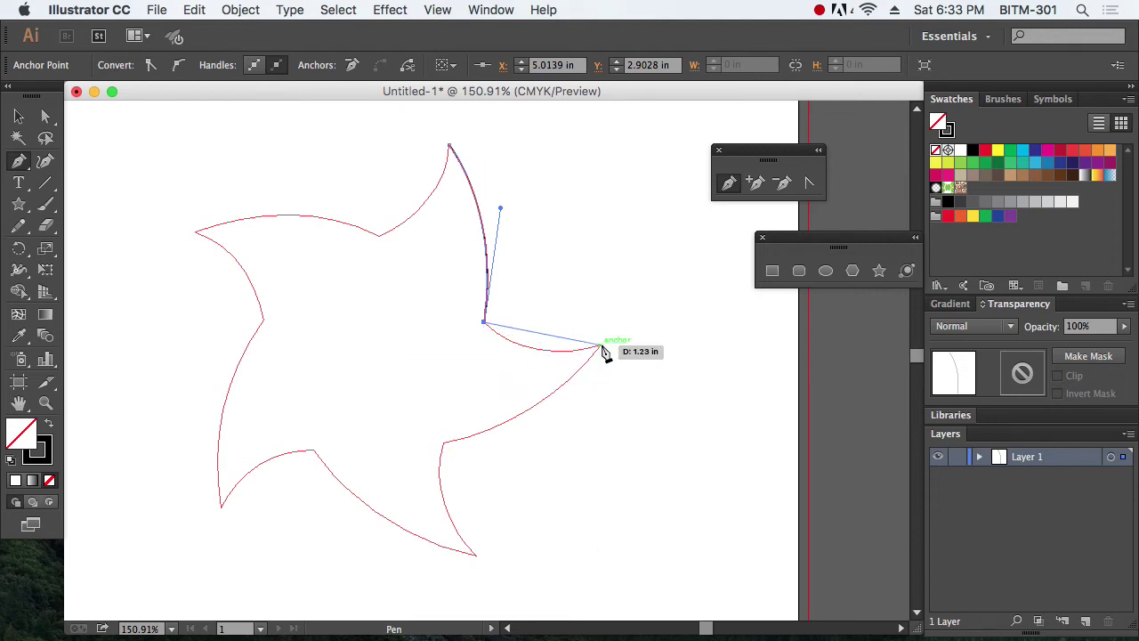
Continue the curved path to the right tip and the lower-right inner corner, removing each anchor's outgoing handle.
{"action": "left_click_drag", "start_coordinate": [602, 351], "coordinate": [682, 326]}
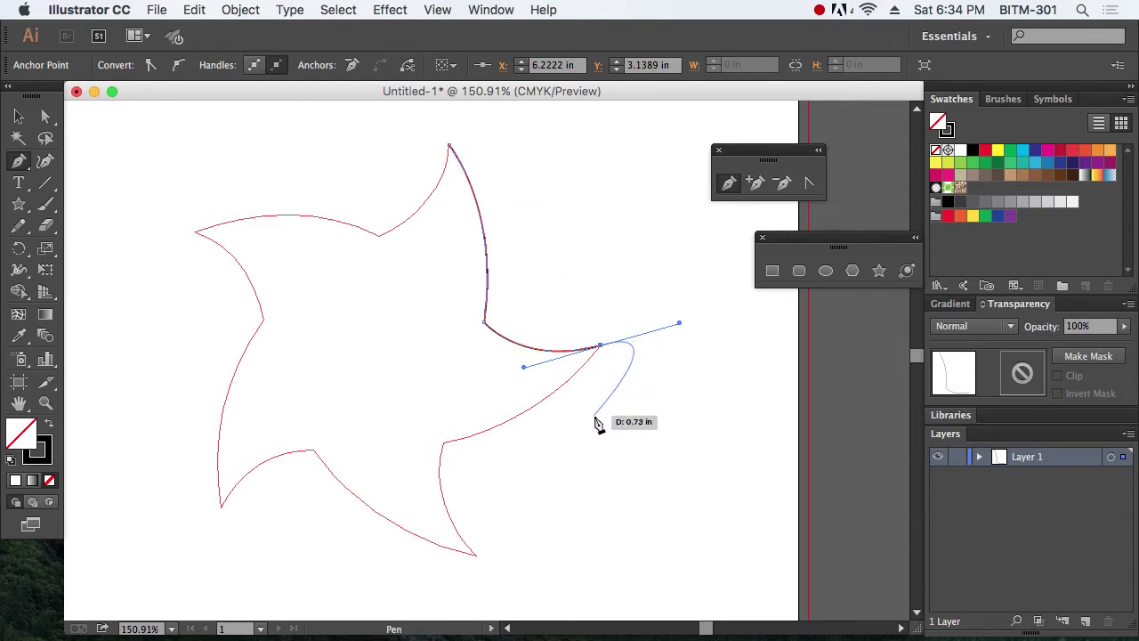
{"action": "left_click", "coordinate": [601, 347]}
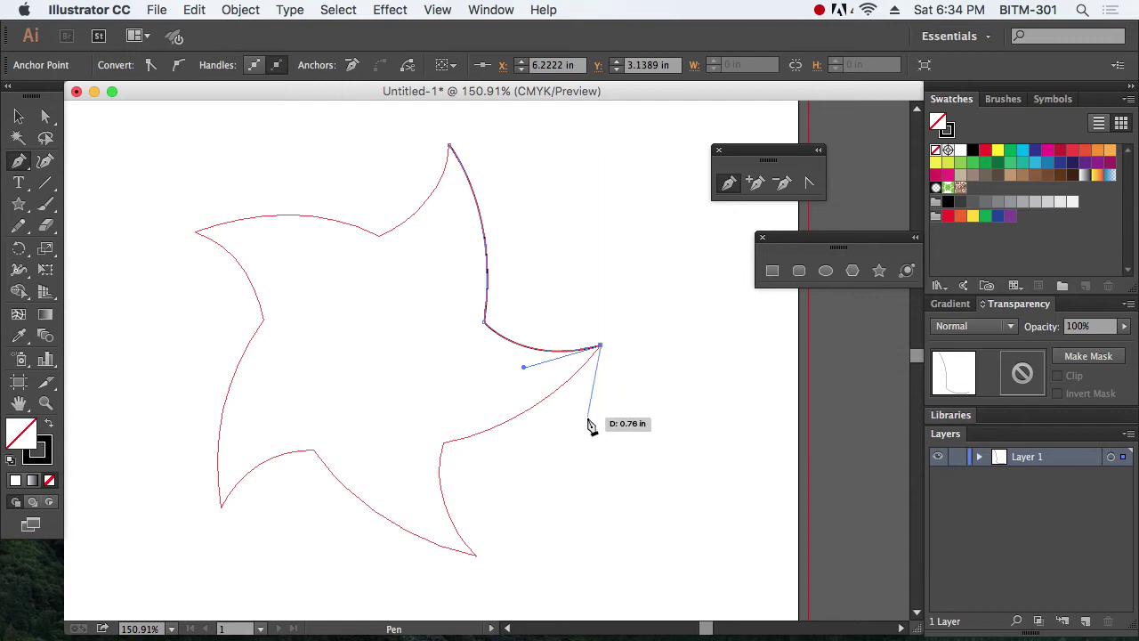
{"action": "left_click_drag", "start_coordinate": [444, 442], "coordinate": [330, 474]}
{"action": "left_click", "coordinate": [444, 443]}
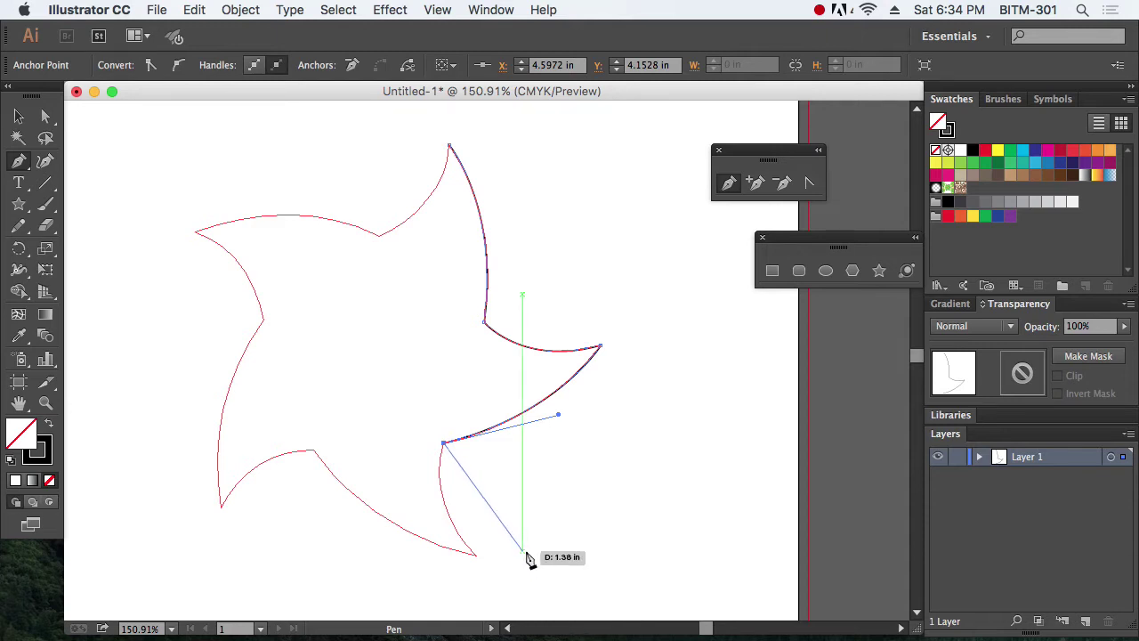
Trace the curves through the bottom-right tip and bottom inner corner to the lower-left tip, removing each anchor's outgoing handle.
{"action": "key", "text": "space"}
{"action": "left_click_drag", "start_coordinate": [525, 551], "coordinate": [531, 402]}
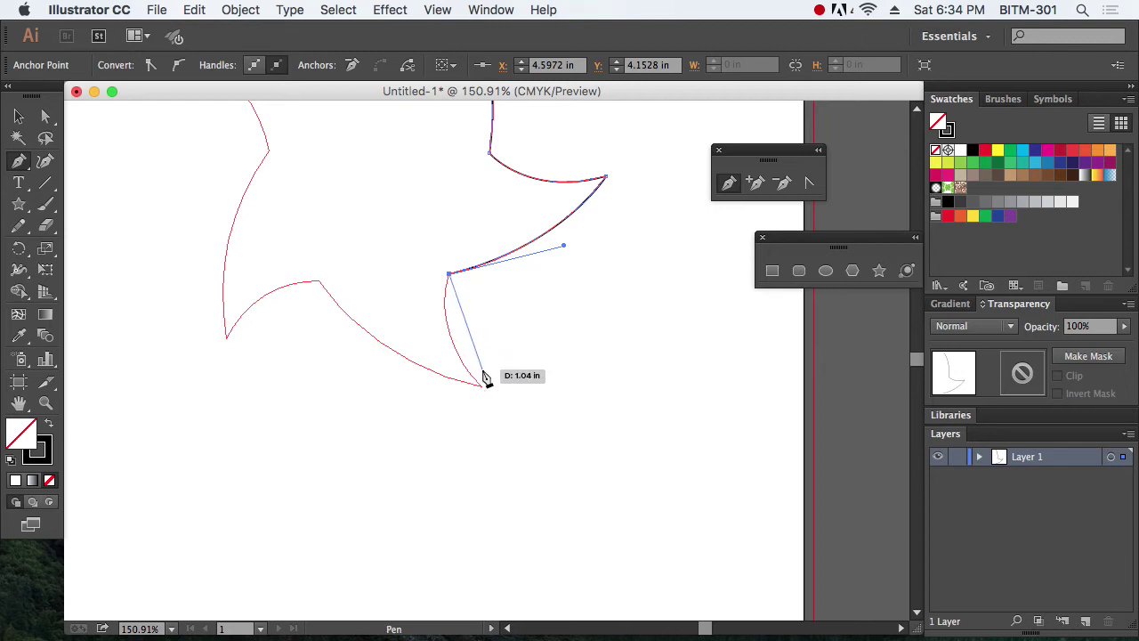
{"action": "left_click_drag", "start_coordinate": [482, 385], "coordinate": [538, 452]}
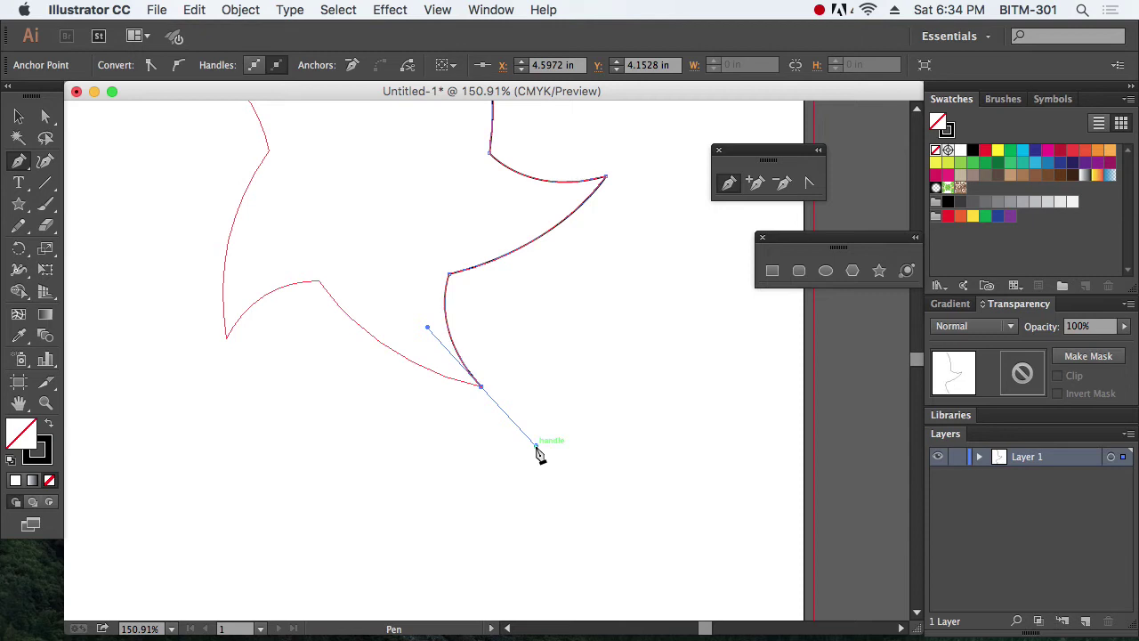
{"action": "left_click", "coordinate": [482, 388]}
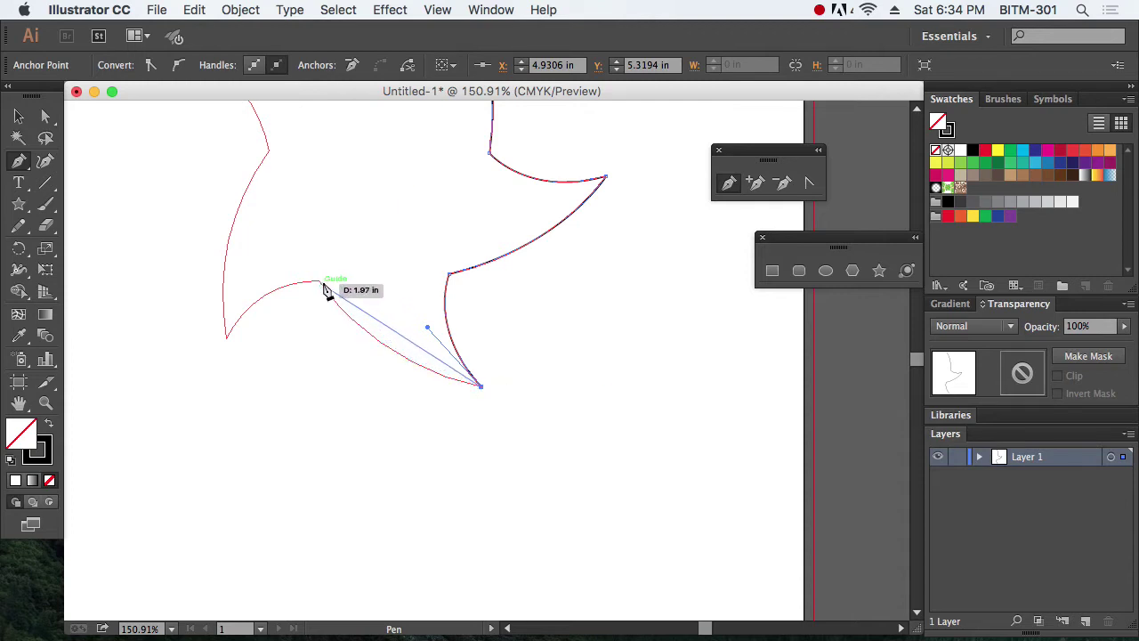
{"action": "left_click_drag", "start_coordinate": [323, 285], "coordinate": [242, 185]}
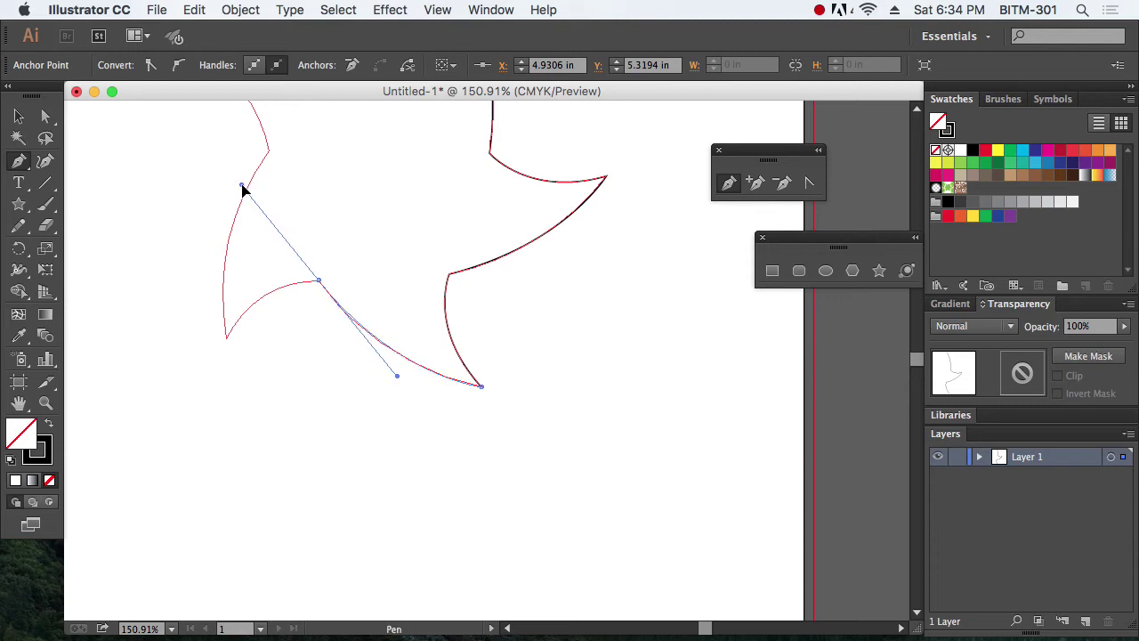
{"action": "left_click", "coordinate": [319, 282]}
{"action": "left_click_drag", "start_coordinate": [228, 337], "coordinate": [188, 404]}
{"action": "left_click_drag", "start_coordinate": [226, 338], "coordinate": [227, 354]}
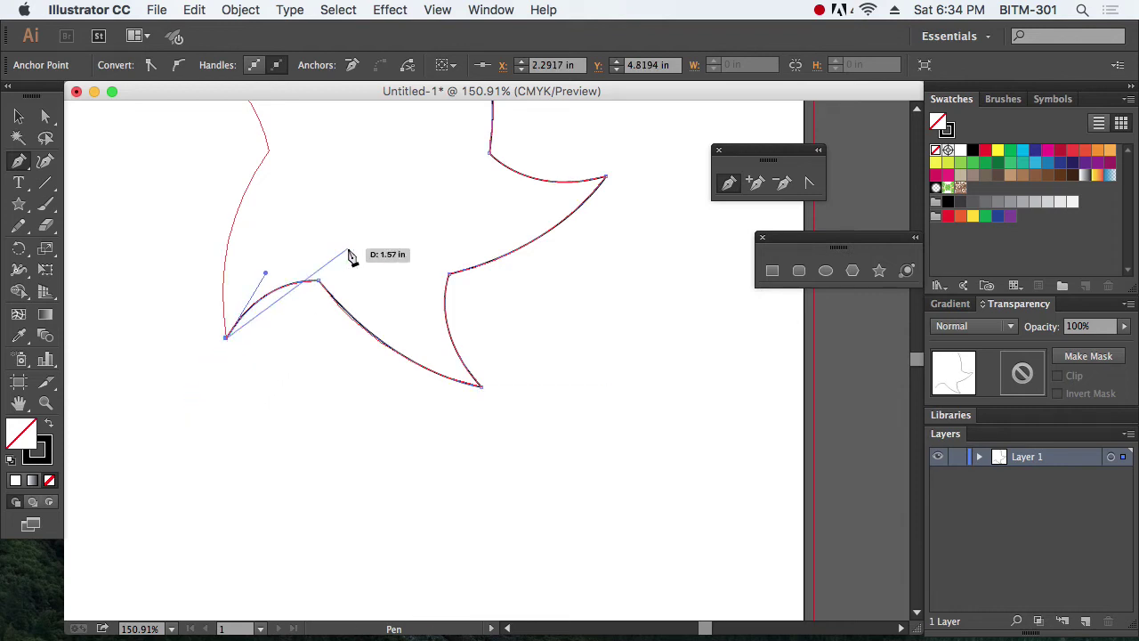
Trace the curves through the left inner corner and upper-left tip to the upper inner corner, removing each anchor's outgoing handle.
{"action": "left_click_drag", "start_coordinate": [341, 214], "coordinate": [357, 378]}
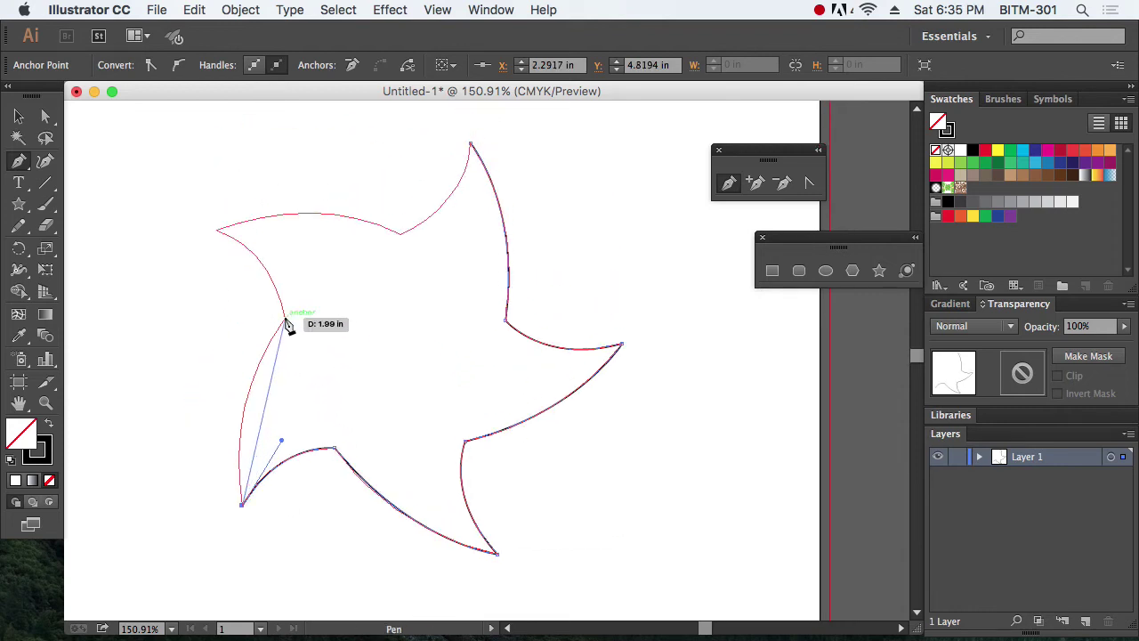
{"action": "left_click_drag", "start_coordinate": [286, 318], "coordinate": [351, 240]}
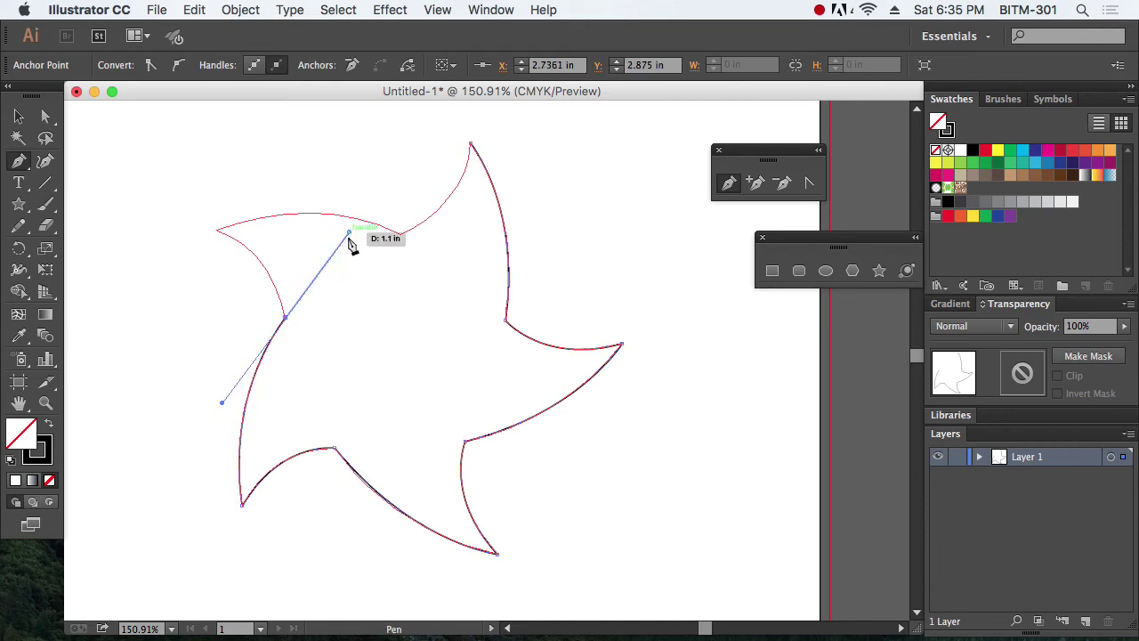
{"action": "left_click", "coordinate": [286, 318]}
{"action": "left_click_drag", "start_coordinate": [217, 231], "coordinate": [483, 284]}
{"action": "left_click_drag", "start_coordinate": [402, 237], "coordinate": [501, 188]}
Close the path with a curve at the star's top tip that follows the guide, and deselect it.
{"action": "scroll", "coordinate": [501, 187], "scroll_direction": "up", "scroll_amount": 5}
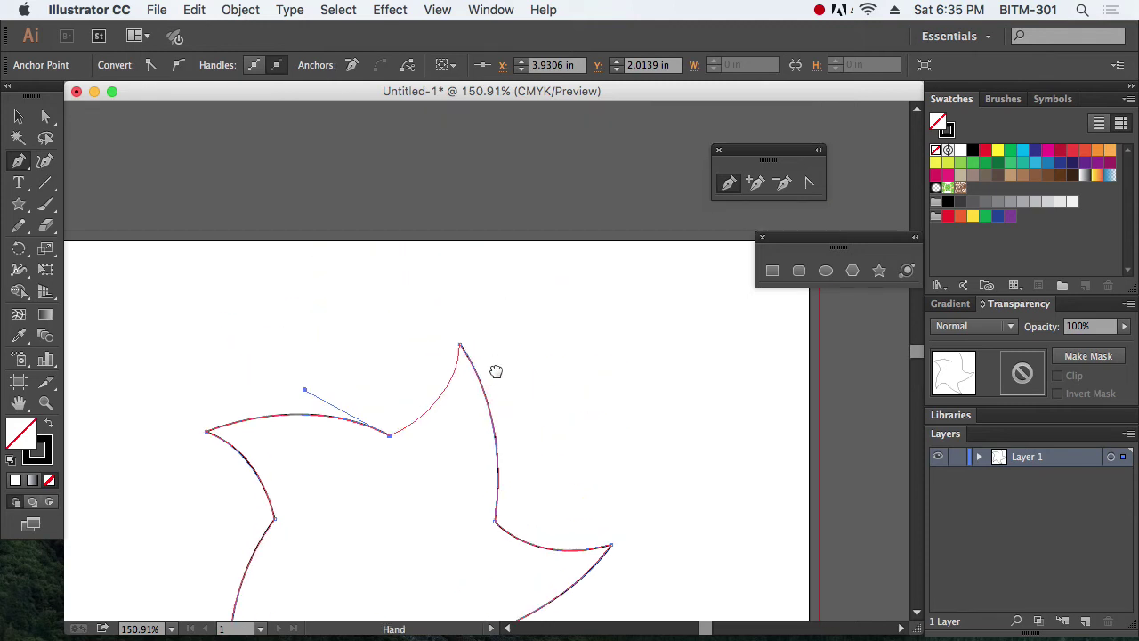
{"action": "left_click_drag", "start_coordinate": [490, 368], "coordinate": [463, 349]}
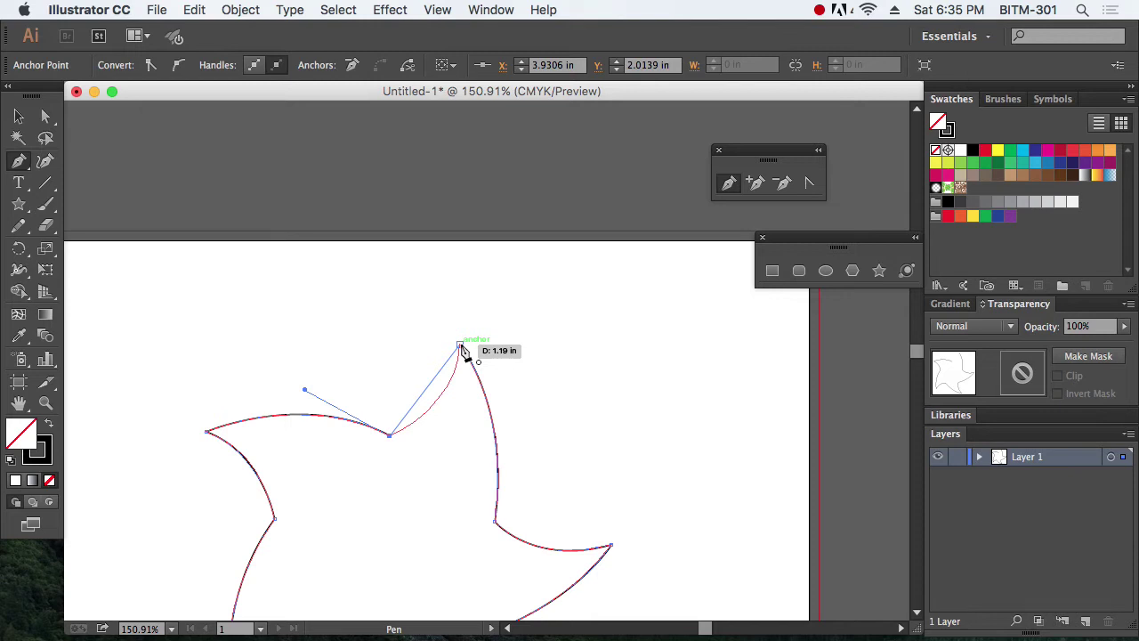
{"action": "left_click_drag", "start_coordinate": [462, 348], "coordinate": [463, 349]}
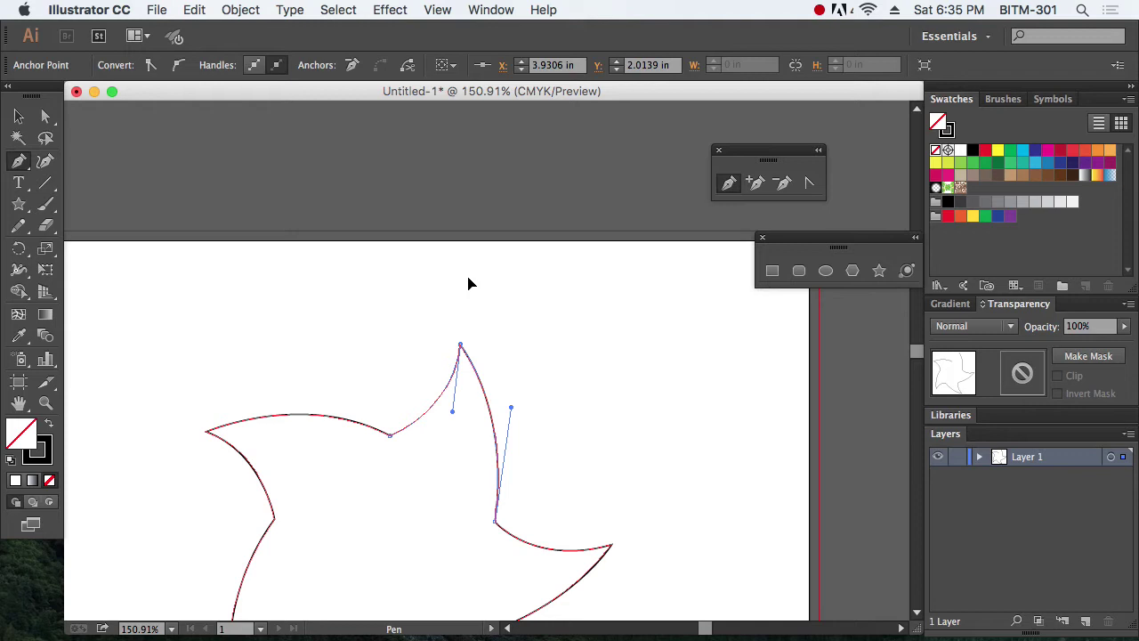
{"action": "left_click", "coordinate": [18, 117]}
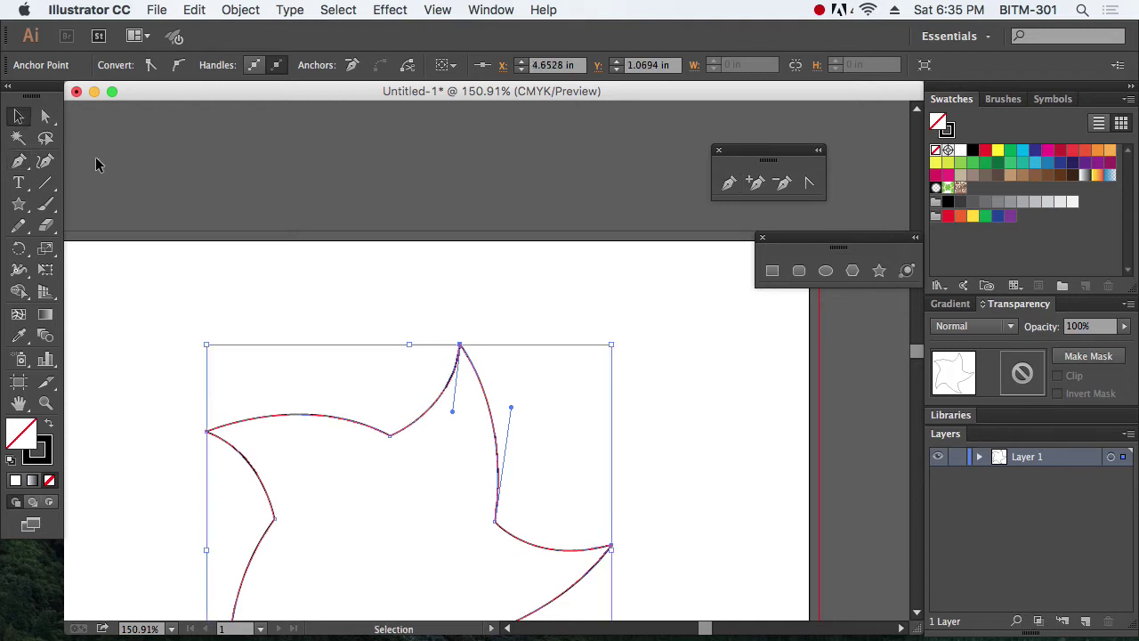
{"action": "left_click", "coordinate": [626, 364]}
Move the traced curved star off its guide to the empty lower part of the artboard and deselect it.
{"action": "left_click_drag", "start_coordinate": [578, 458], "coordinate": [520, 304]}
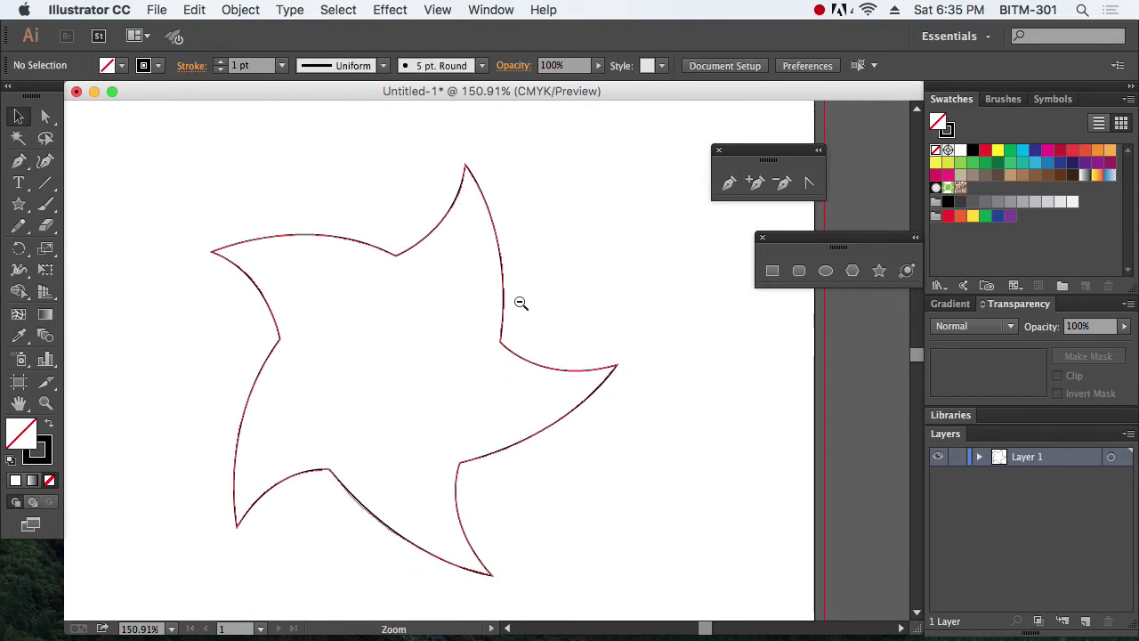
{"action": "left_click", "coordinate": [521, 303], "text": "alt"}
{"action": "scroll", "coordinate": [486, 320], "scroll_direction": "down", "scroll_amount": 3}
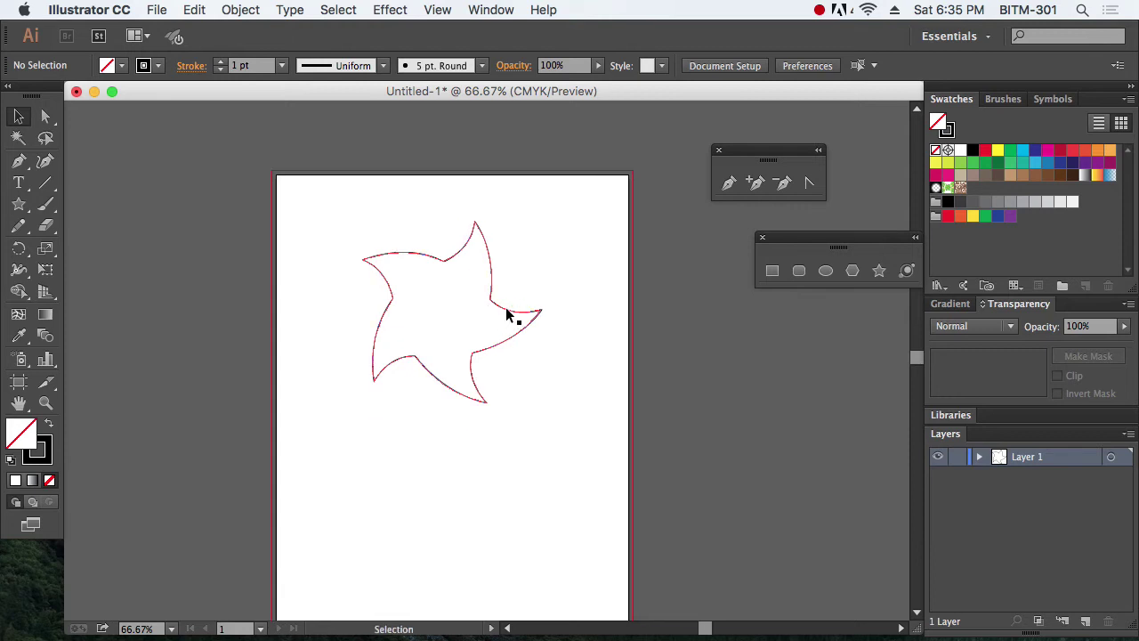
{"action": "left_click_drag", "start_coordinate": [508, 314], "coordinate": [515, 509]}
{"action": "left_click", "coordinate": [599, 478]}
{"action": "left_click_drag", "start_coordinate": [599, 478], "coordinate": [599, 442]}
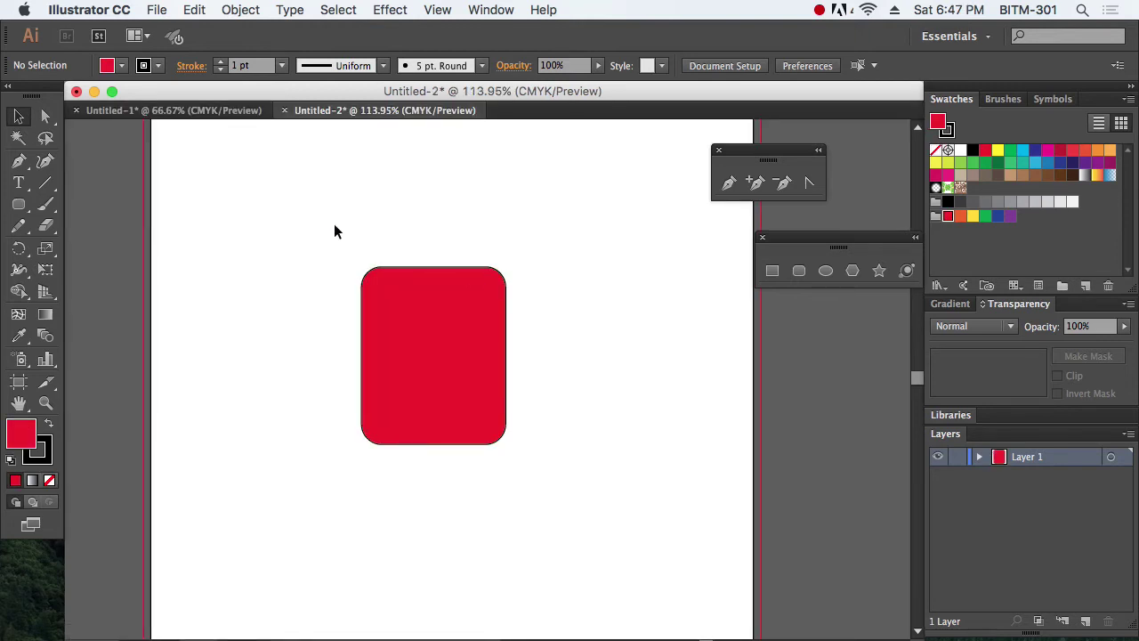
Show the rulers and place two horizontal and two vertical guides just outside the edges of the red rounded rectangle.
{"action": "left_click_drag", "start_coordinate": [334, 231], "coordinate": [567, 495]}
{"action": "left_click", "coordinate": [622, 396]}
{"action": "key", "text": "super+r"}
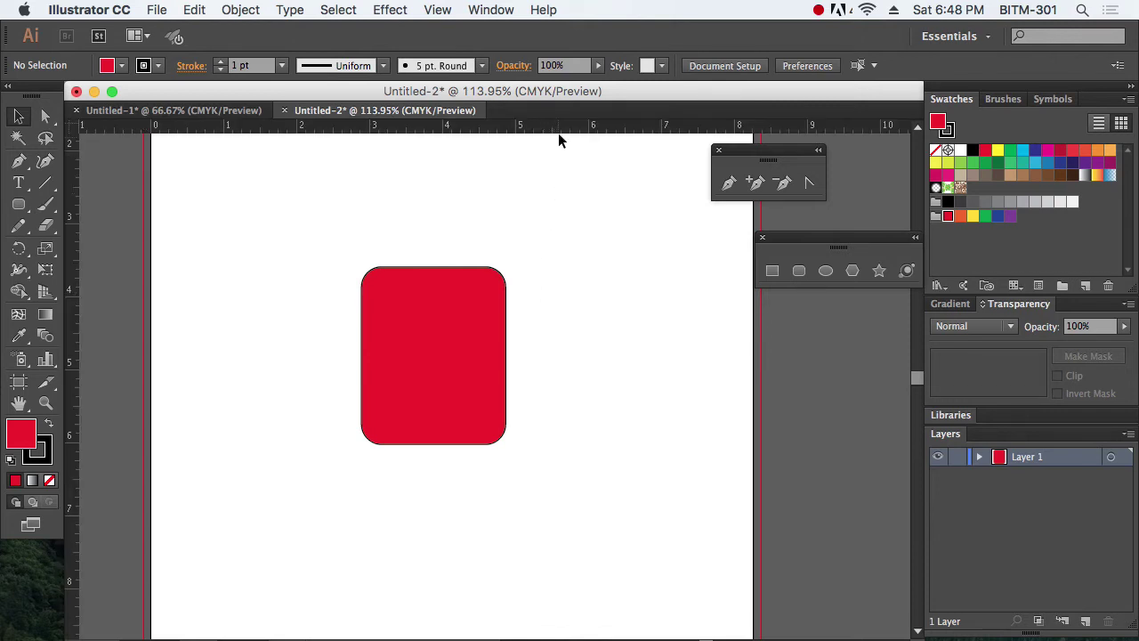
{"action": "left_click_drag", "start_coordinate": [559, 134], "coordinate": [552, 255]}
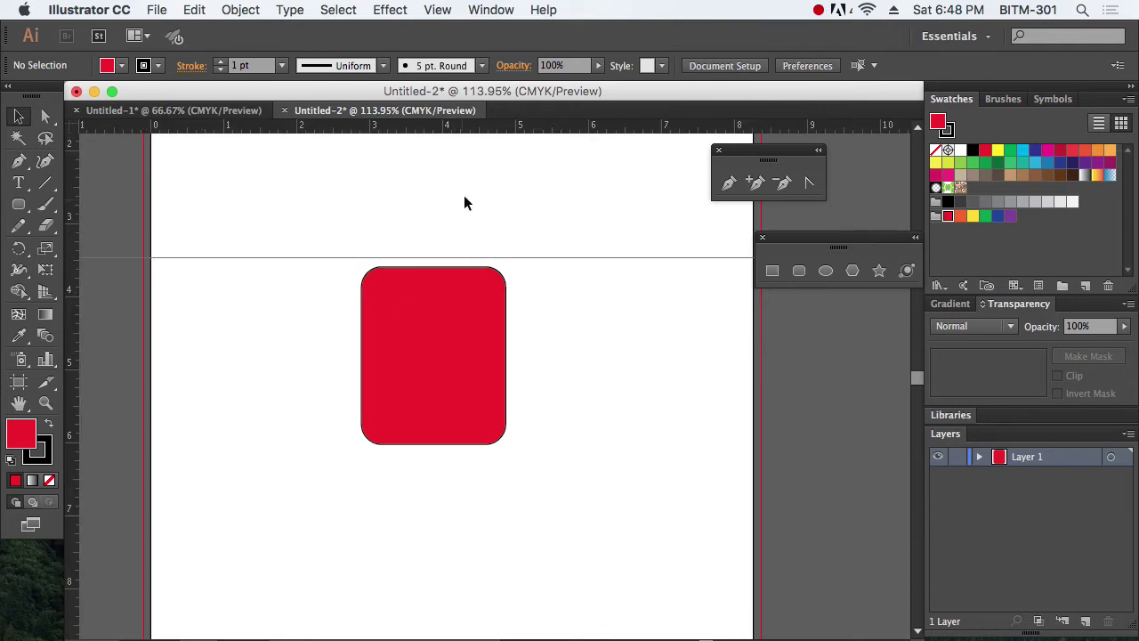
{"action": "left_click_drag", "start_coordinate": [506, 134], "coordinate": [501, 454]}
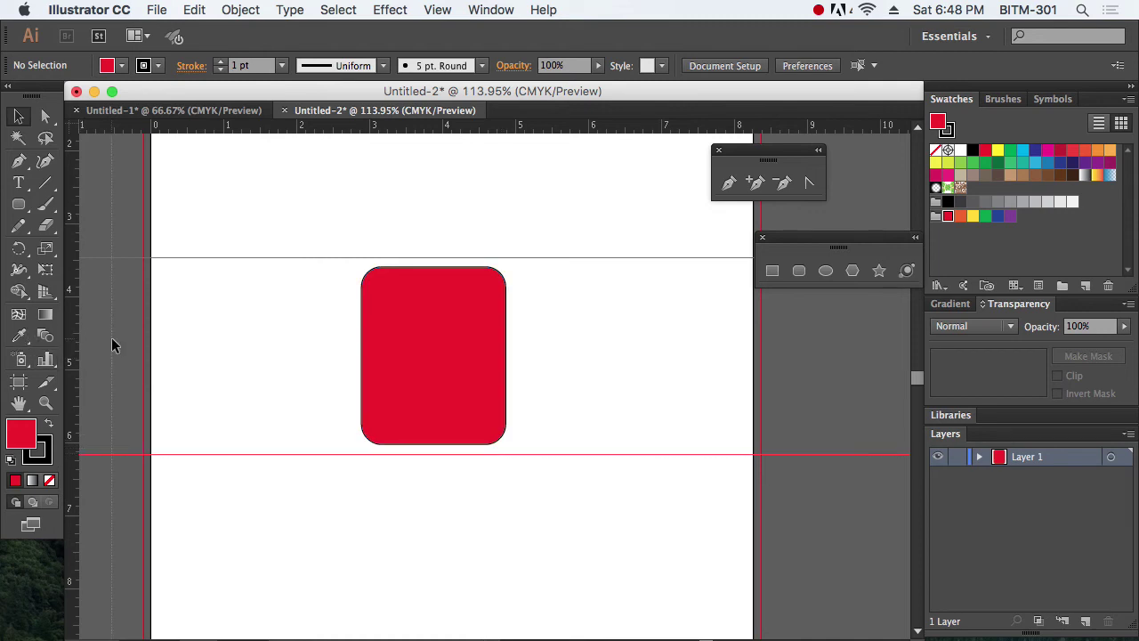
{"action": "left_click_drag", "start_coordinate": [112, 337], "coordinate": [351, 395]}
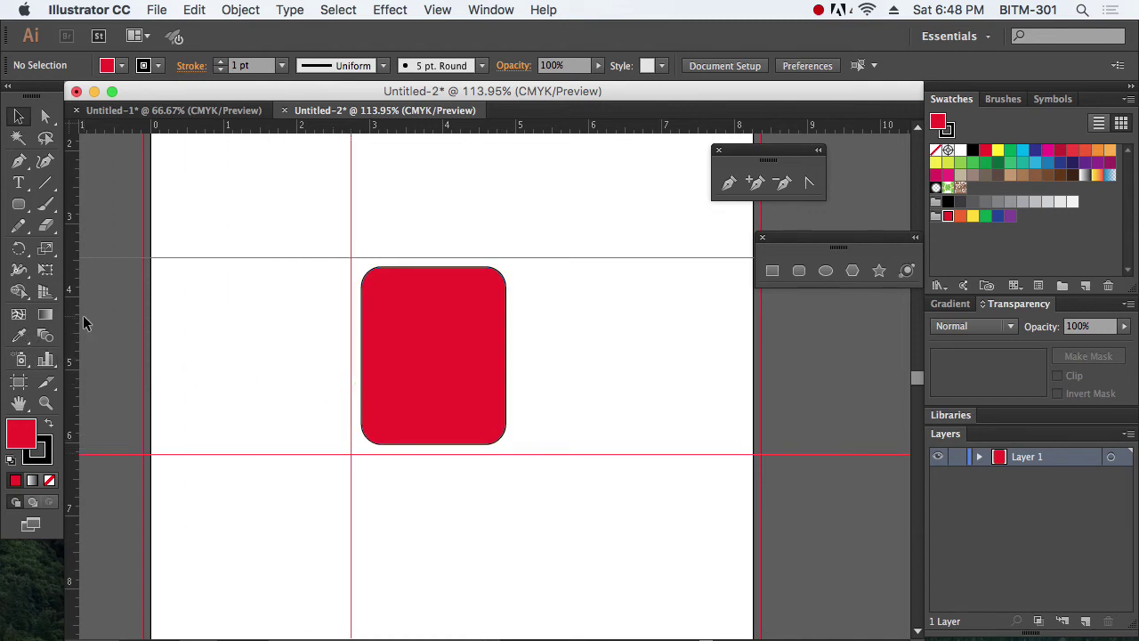
{"action": "left_click_drag", "start_coordinate": [73, 325], "coordinate": [521, 395]}
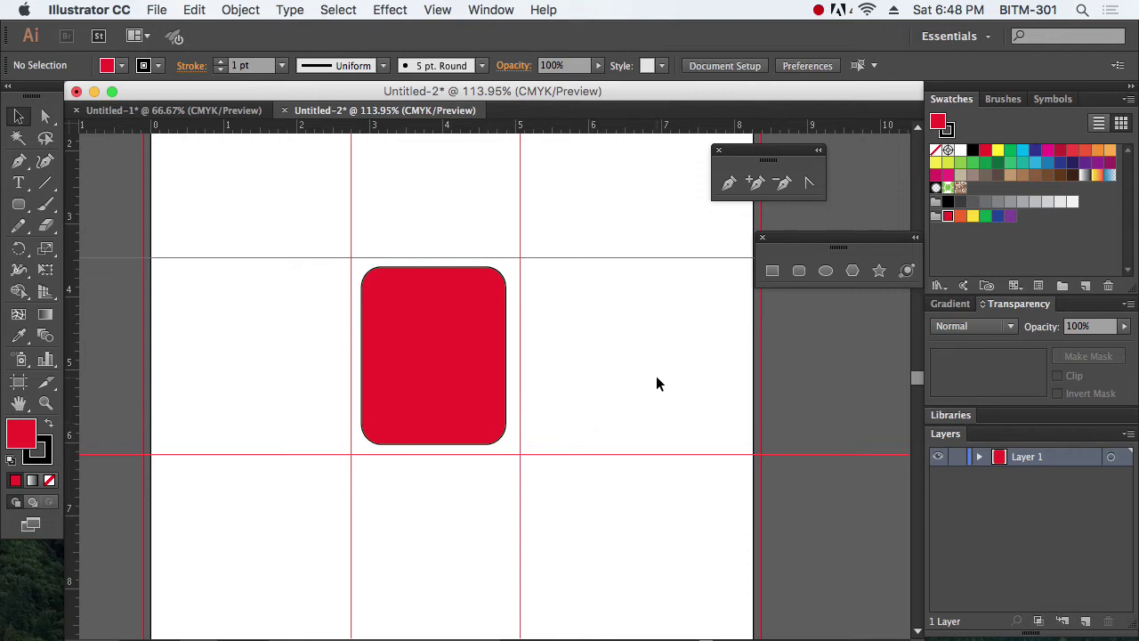
Float the Rotate and Reflect tool group, activate Reflect for the selected red rectangle, and close the floating Pen tool group.
{"action": "left_click_drag", "start_coordinate": [399, 508], "coordinate": [465, 360]}
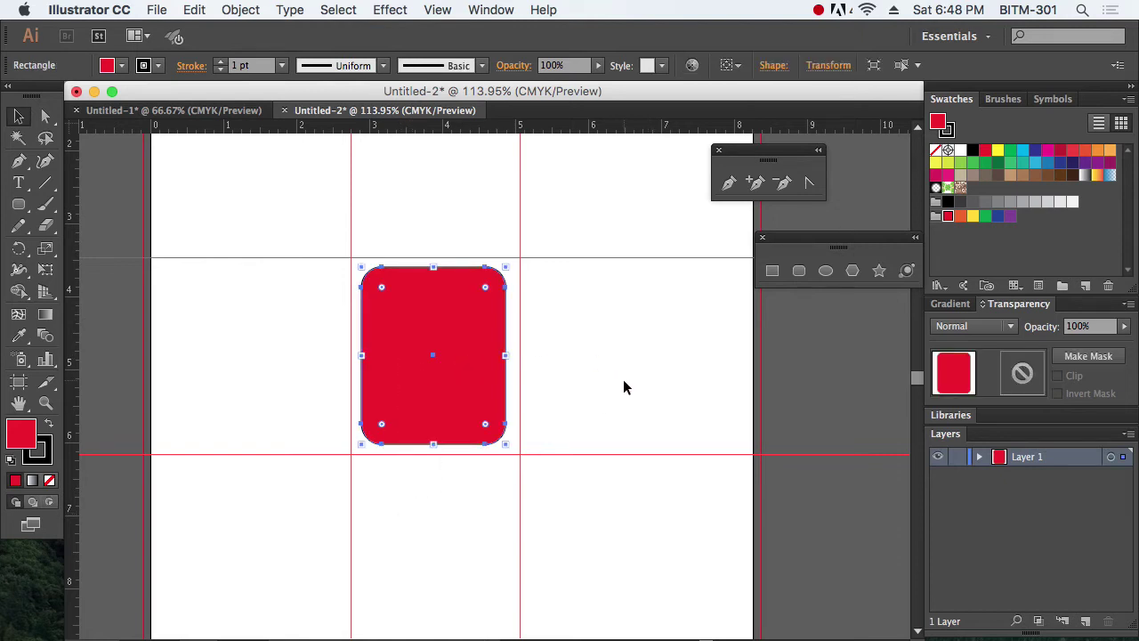
{"action": "key", "text": "super+space"}
{"action": "left_click_drag", "start_coordinate": [390, 234], "coordinate": [679, 470]}
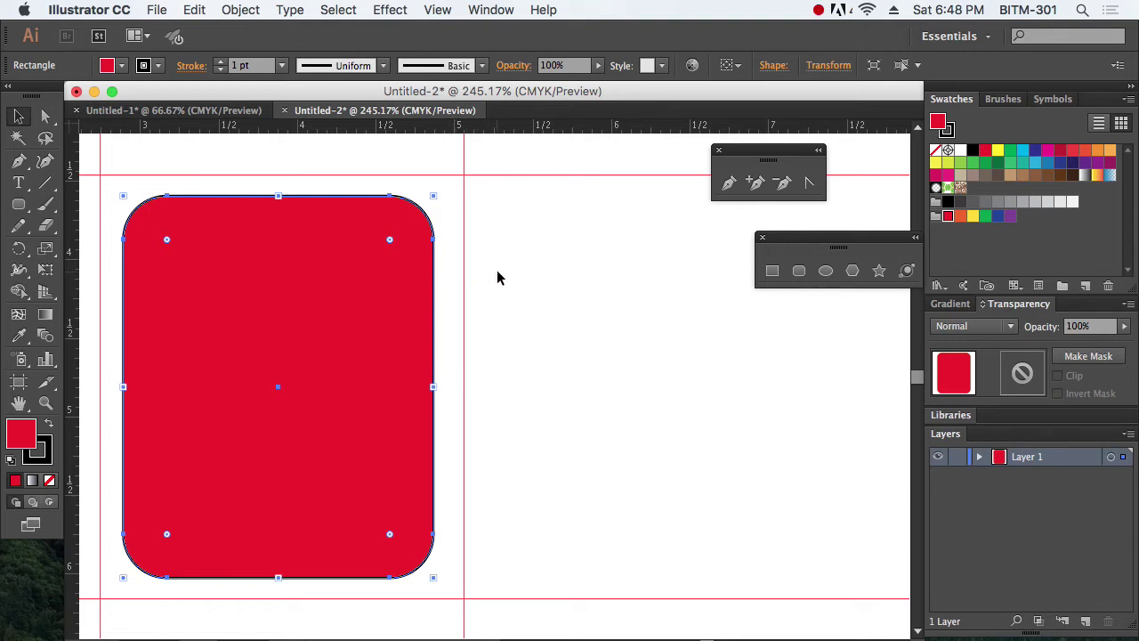
{"action": "left_click", "coordinate": [542, 405]}
{"action": "left_click", "coordinate": [313, 361]}
{"action": "left_click_drag", "start_coordinate": [17, 255], "coordinate": [176, 267]}
{"action": "left_click_drag", "start_coordinate": [57, 262], "coordinate": [622, 193]}
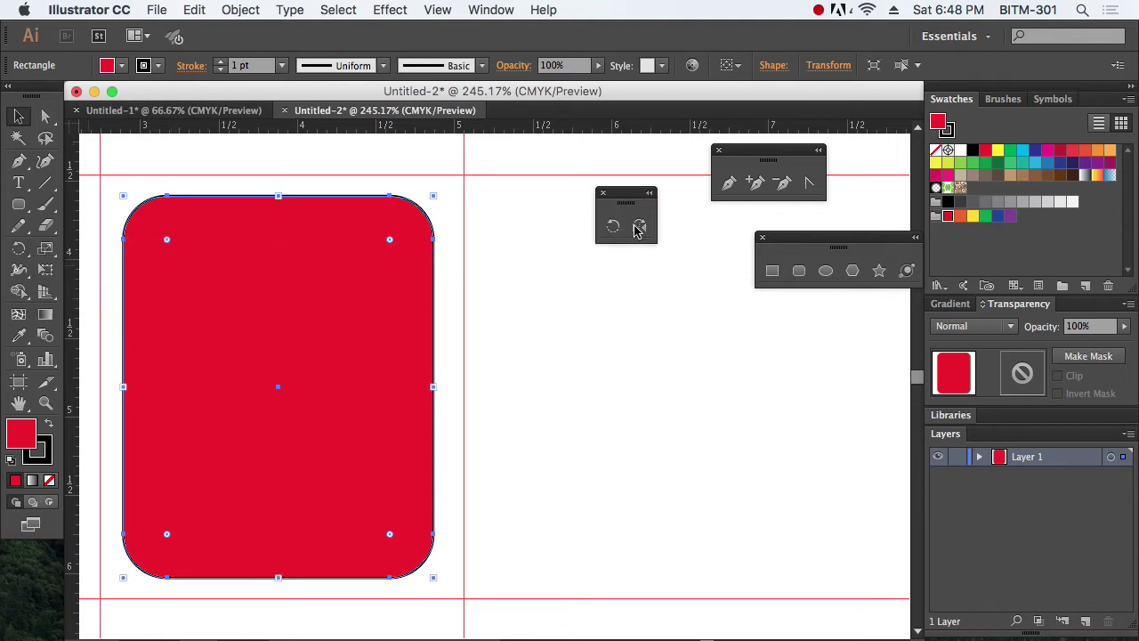
{"action": "left_click", "coordinate": [640, 227]}
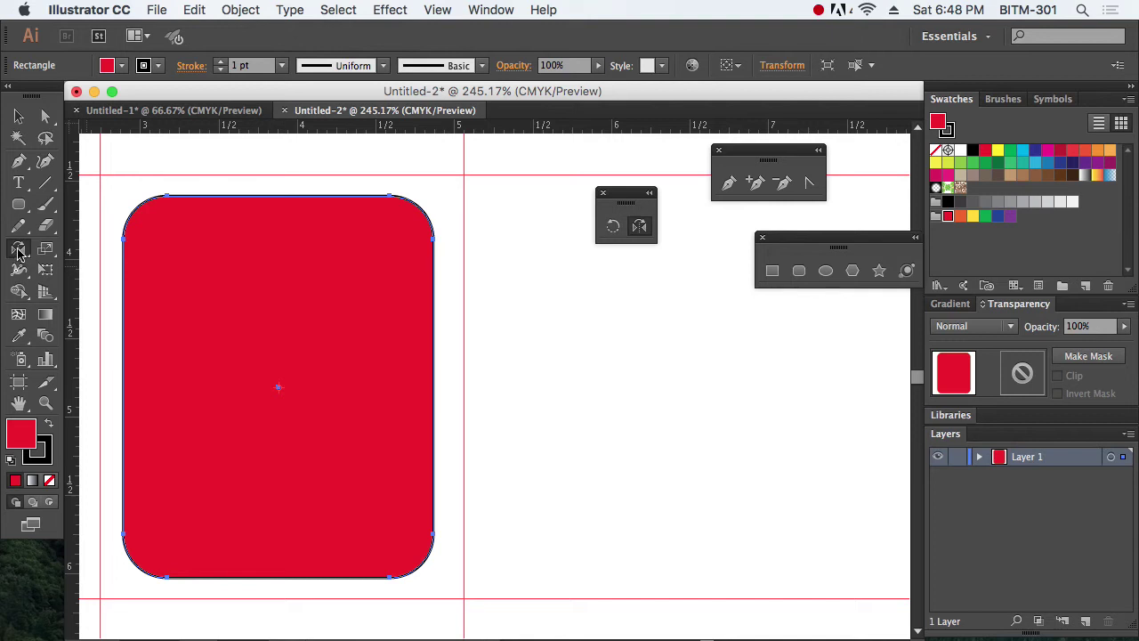
{"action": "left_click", "coordinate": [719, 151]}
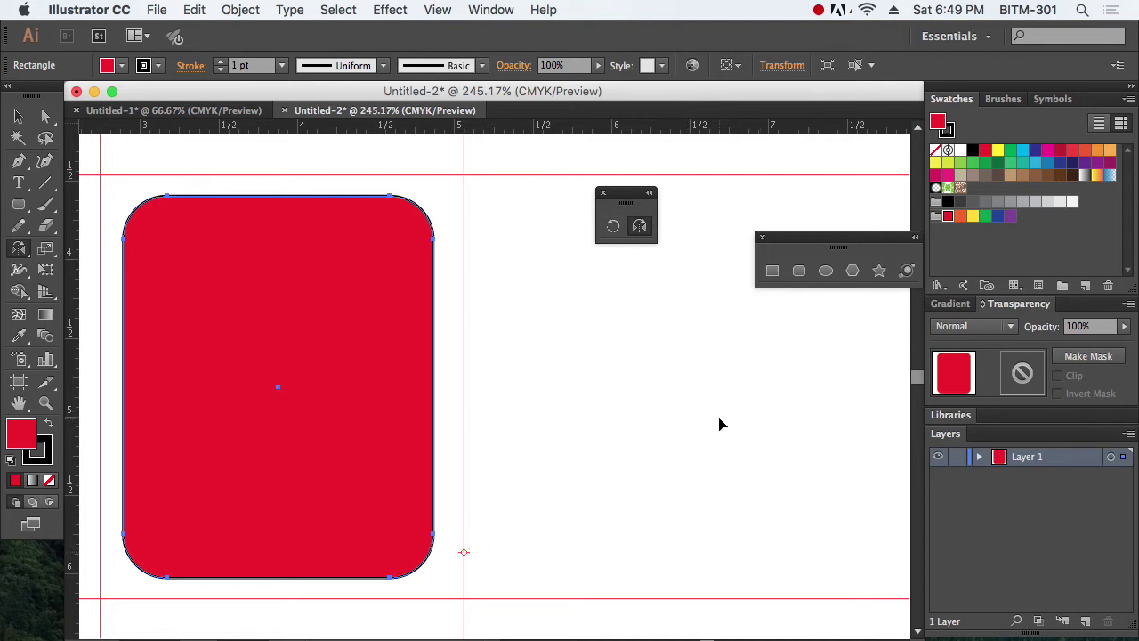
Try reflecting the red rectangle across the vertical guide on its right, undoing the reflection and deleting the tilted copy.
{"action": "left_click", "coordinate": [466, 221]}
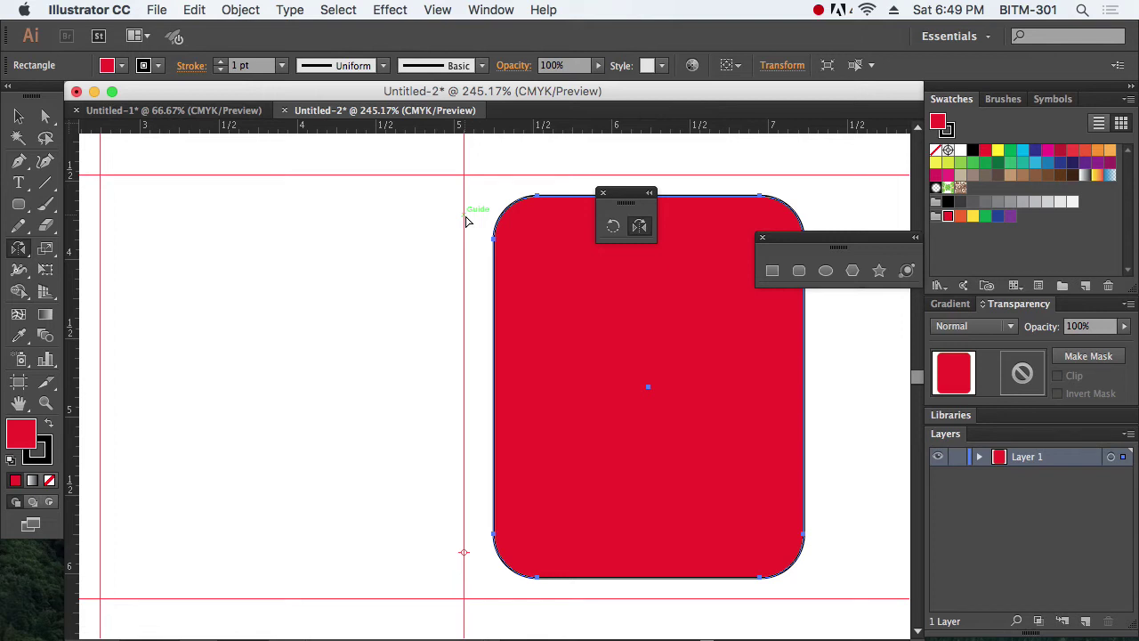
{"action": "key", "text": "super+z"}
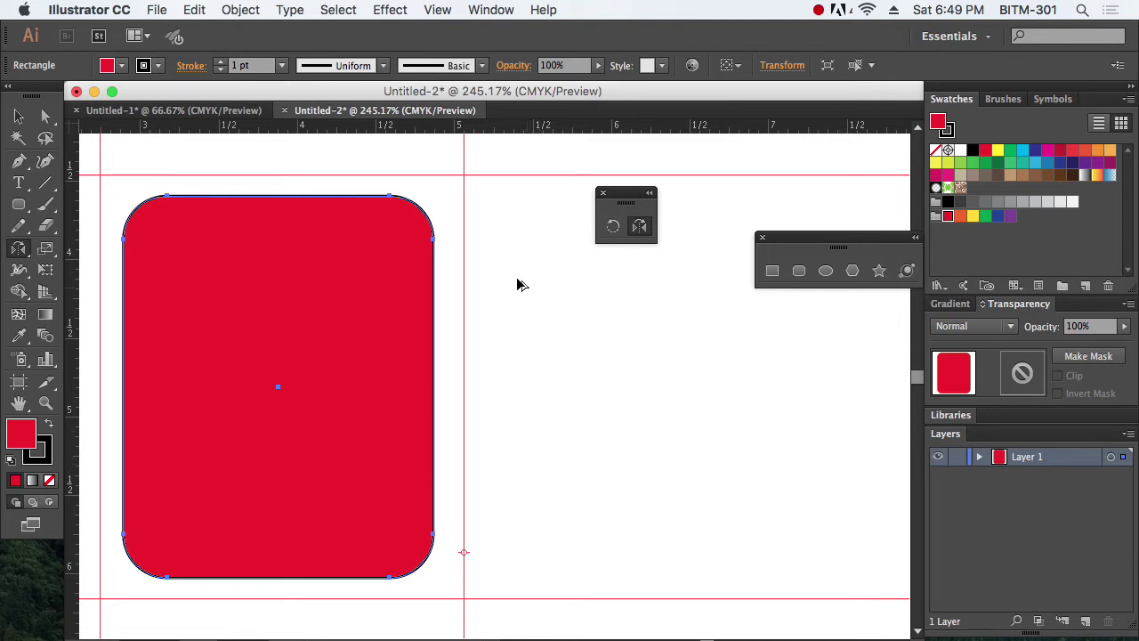
{"action": "key", "text": "super+d"}
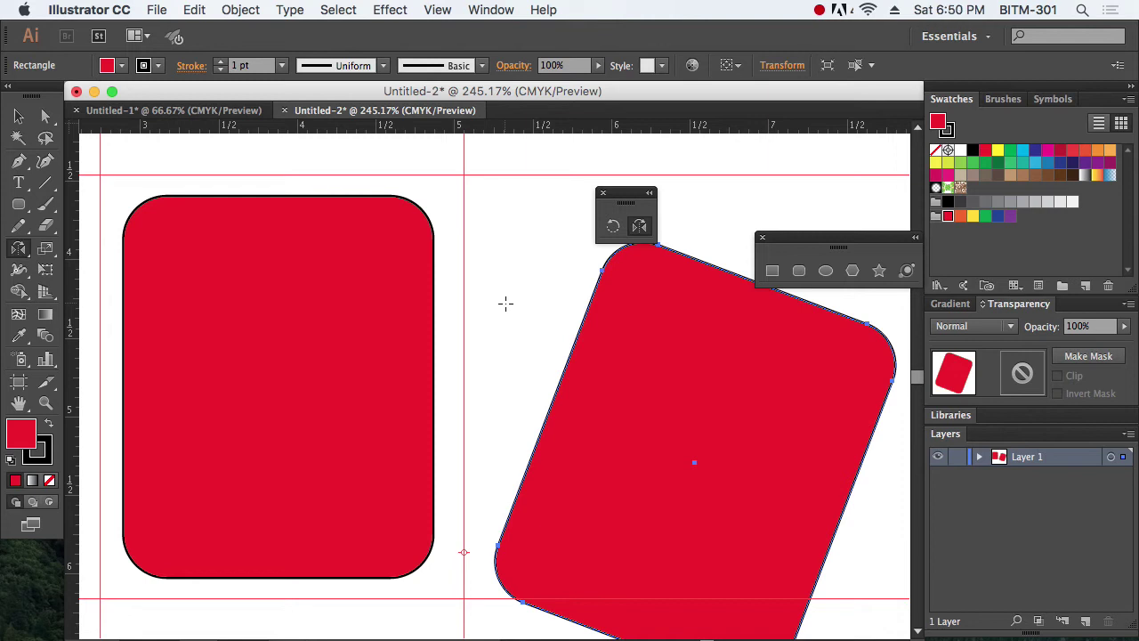
{"action": "key", "text": "Delete"}
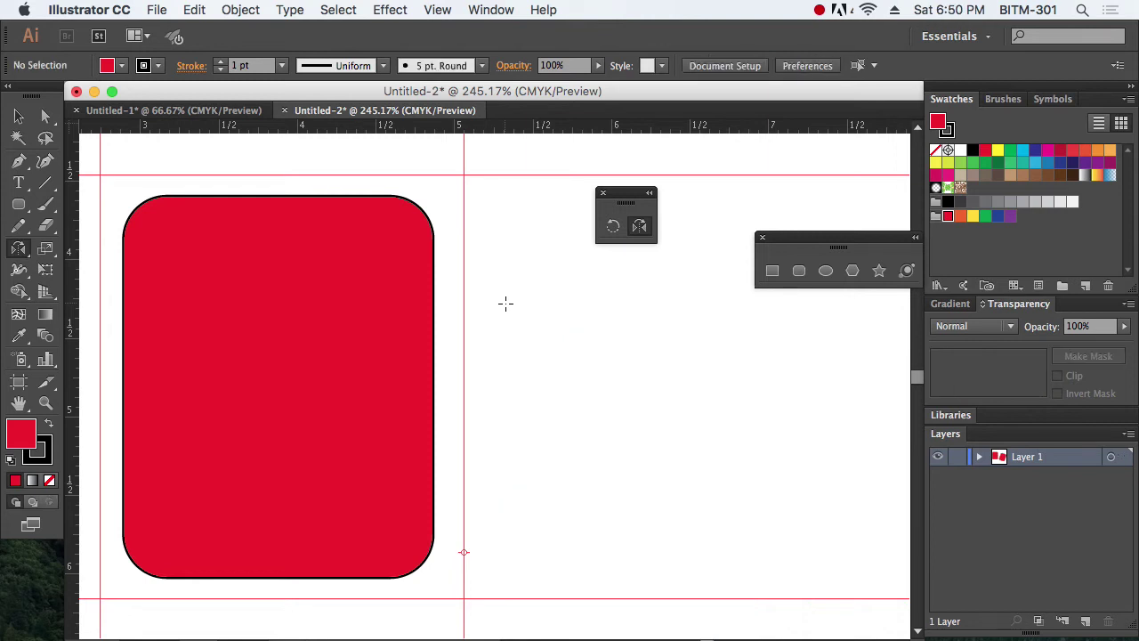
Reflect a copy of the red rectangle across the vertical guide on its right, and delete that copy.
{"action": "key", "text": "v"}
{"action": "left_click", "coordinate": [347, 312]}
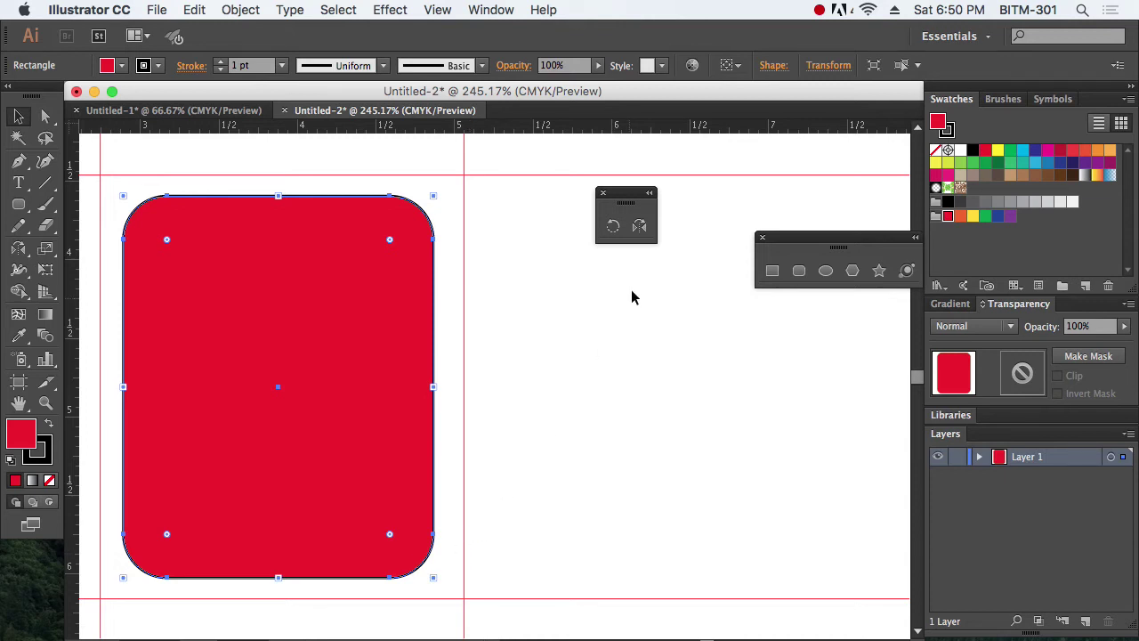
{"action": "left_click", "coordinate": [639, 226]}
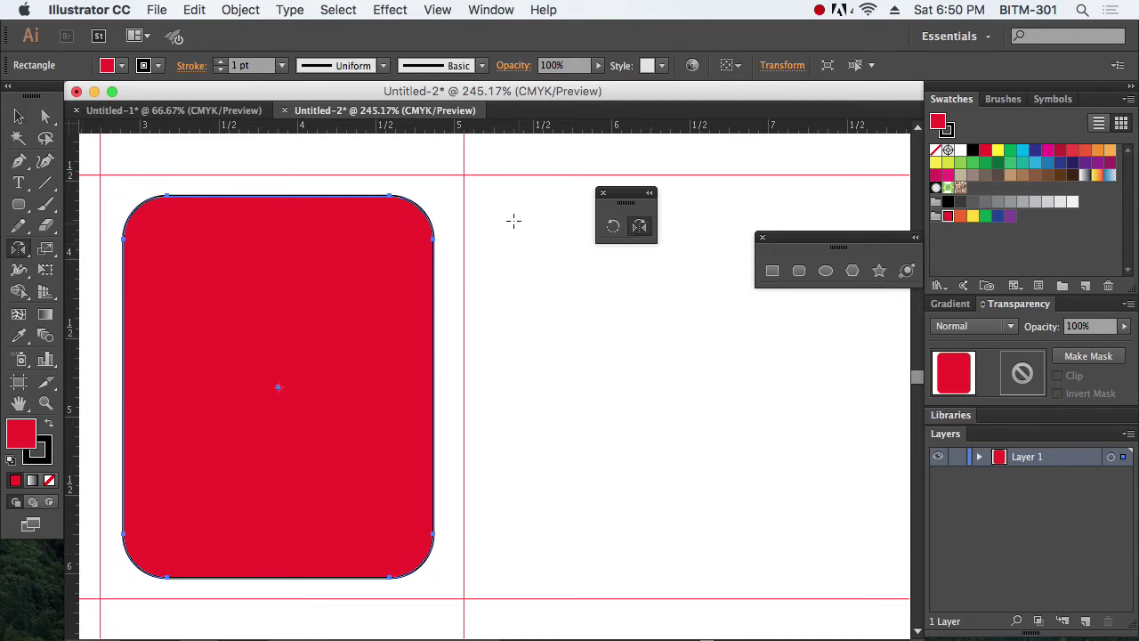
{"action": "left_click", "coordinate": [462, 207]}
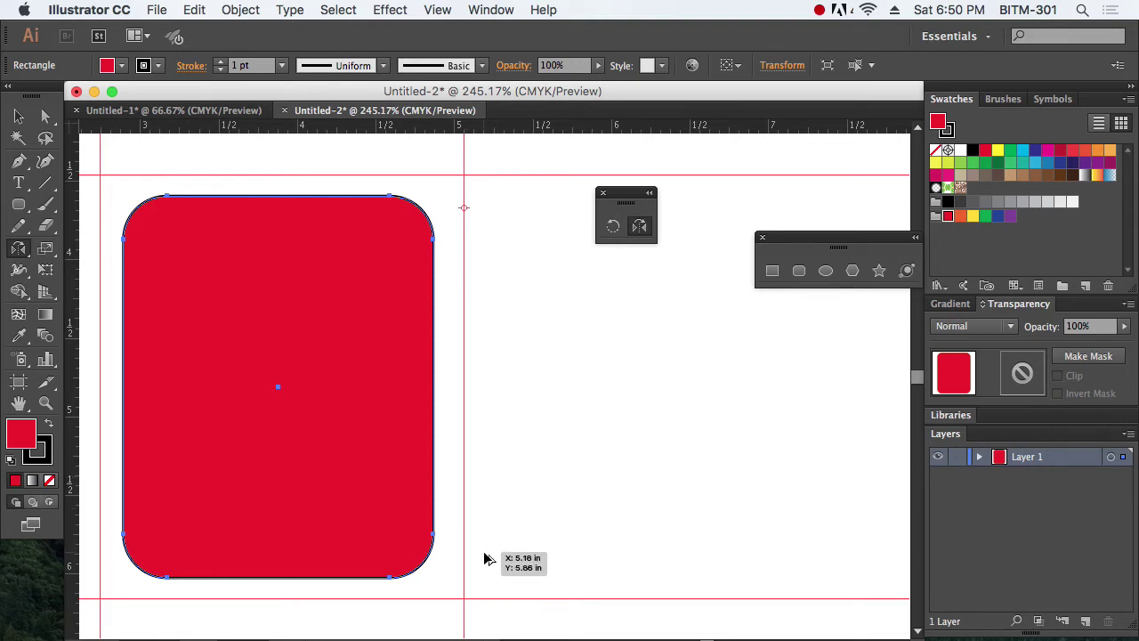
{"action": "left_click_drag", "start_coordinate": [484, 558], "coordinate": [484, 558]}
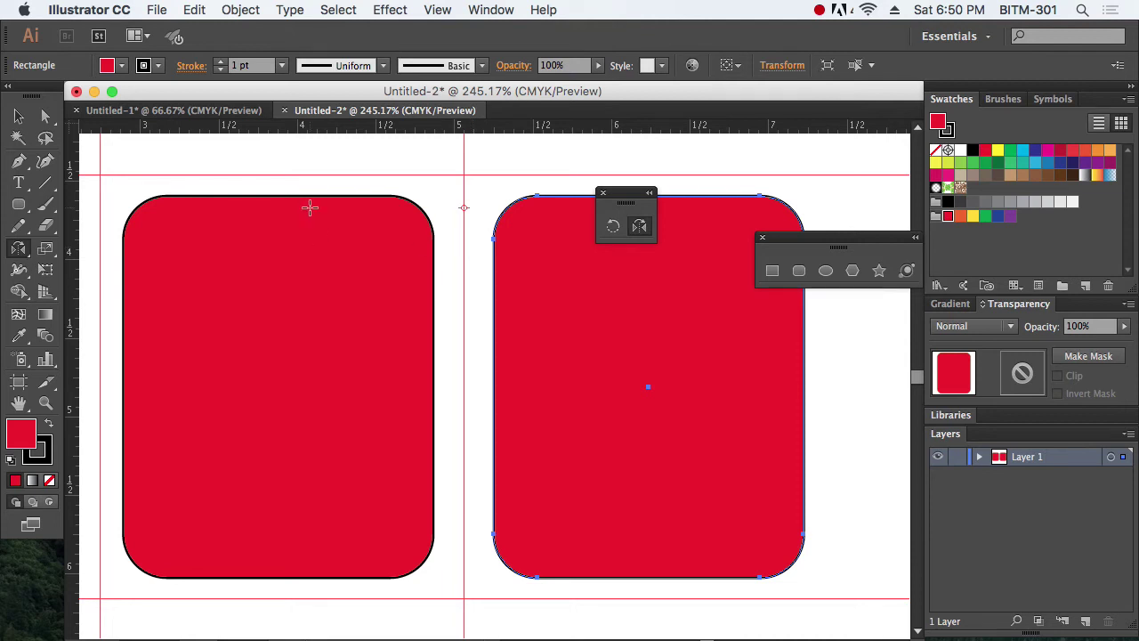
{"action": "left_click", "coordinate": [19, 117]}
{"action": "key", "text": "Delete"}
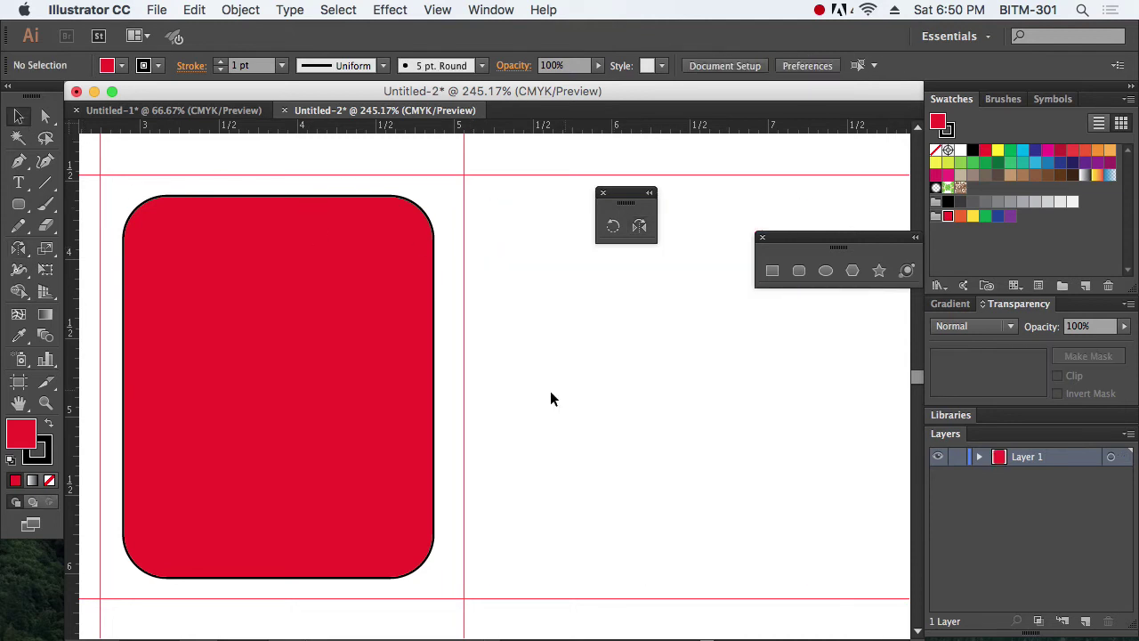
Fill the rounded rectangle with the linear white-to-black gradient and deselect it.
{"action": "left_click", "coordinate": [407, 383]}
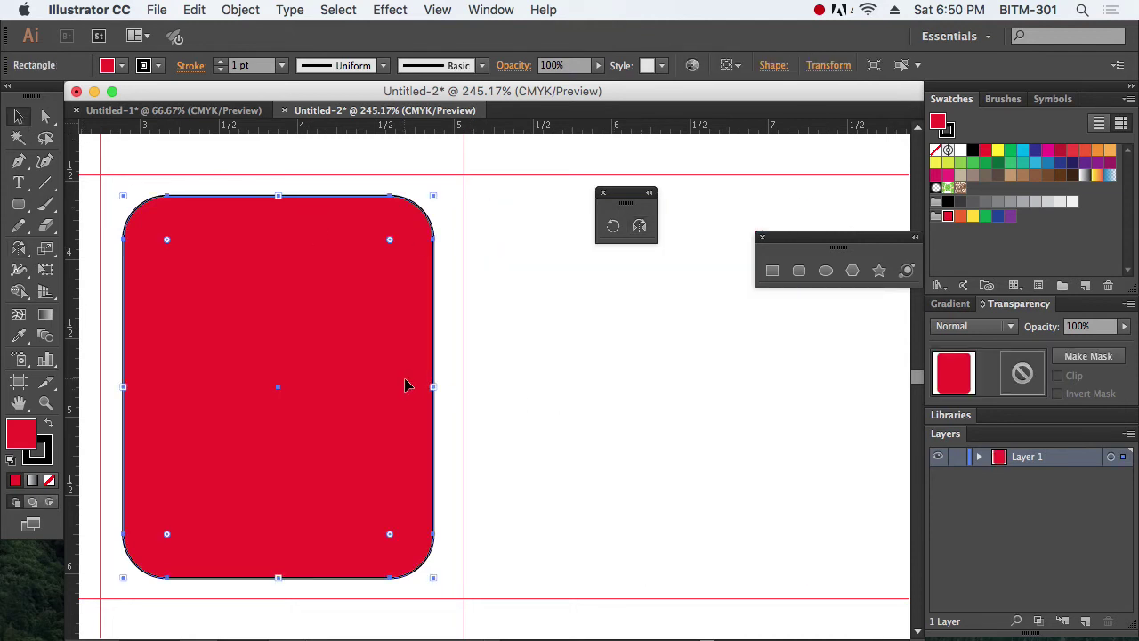
{"action": "left_click", "coordinate": [32, 482]}
{"action": "left_click", "coordinate": [555, 456]}
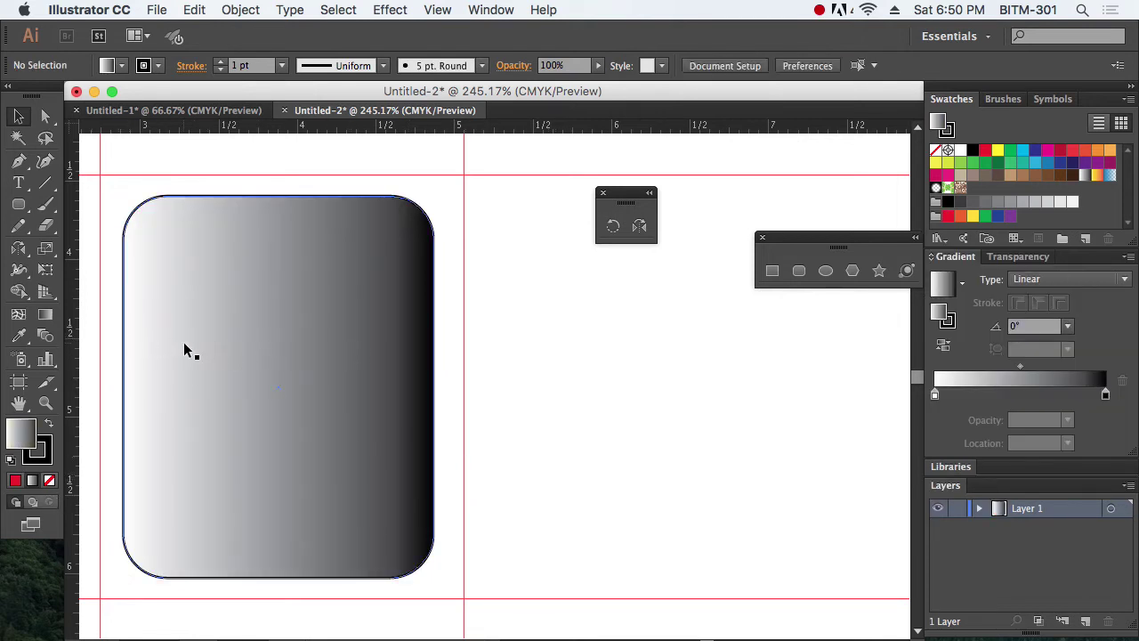
Reflect the gradient-filled rectangle across the vertical guide on its right, using two points on that guide as the axis.
{"action": "left_click", "coordinate": [418, 348]}
{"action": "left_click", "coordinate": [613, 226]}
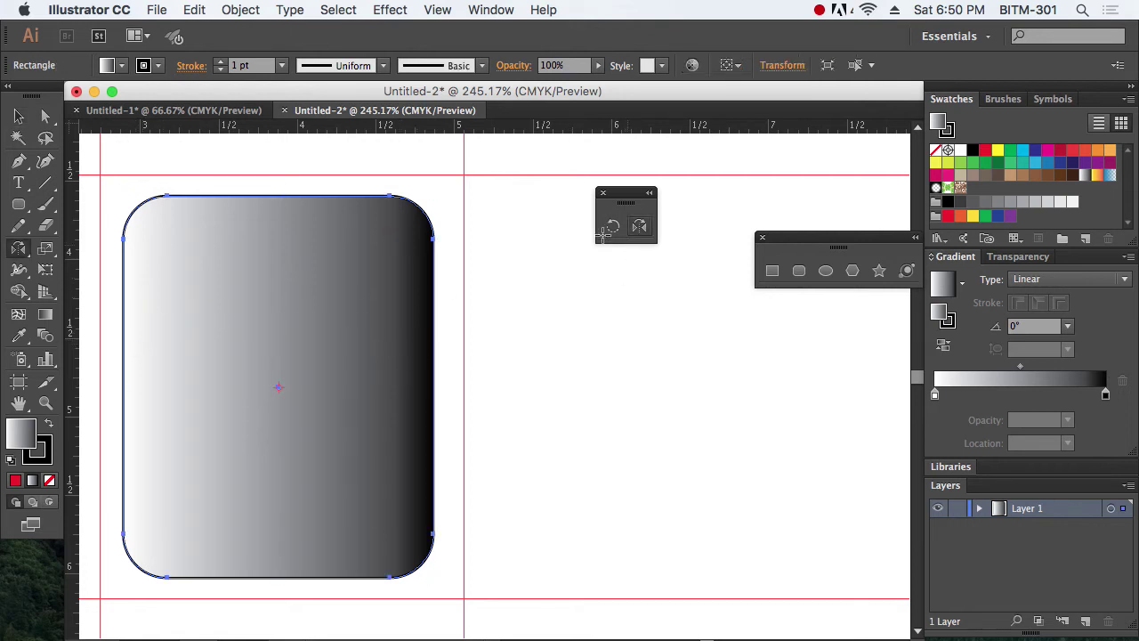
{"action": "left_click", "coordinate": [639, 226]}
{"action": "left_click", "coordinate": [464, 229]}
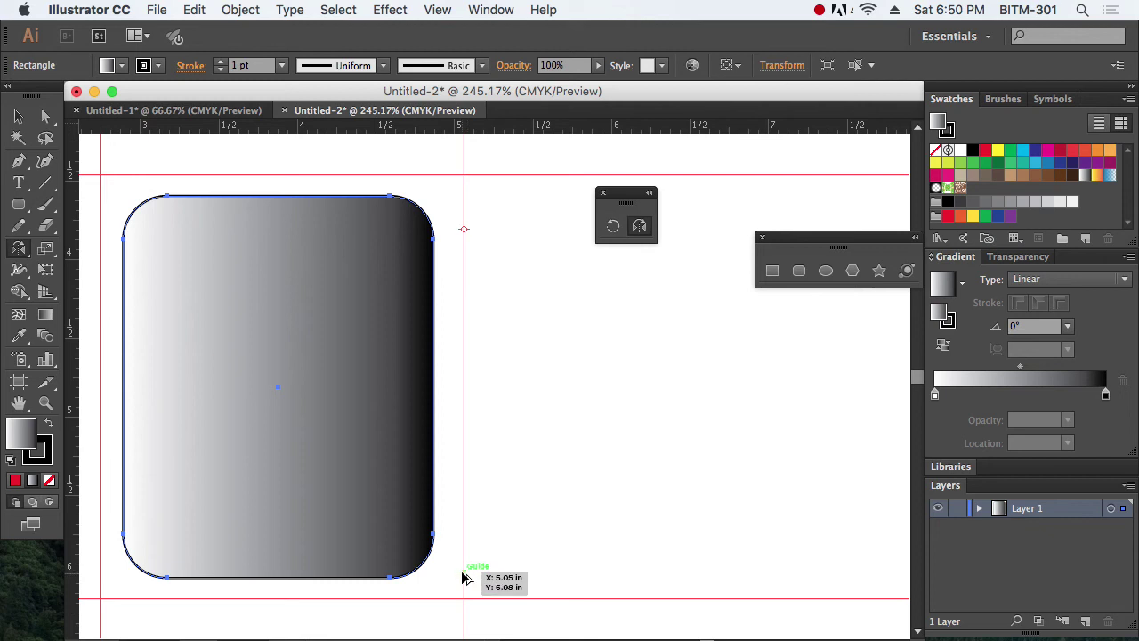
{"action": "left_click_drag", "start_coordinate": [462, 579], "coordinate": [465, 573]}
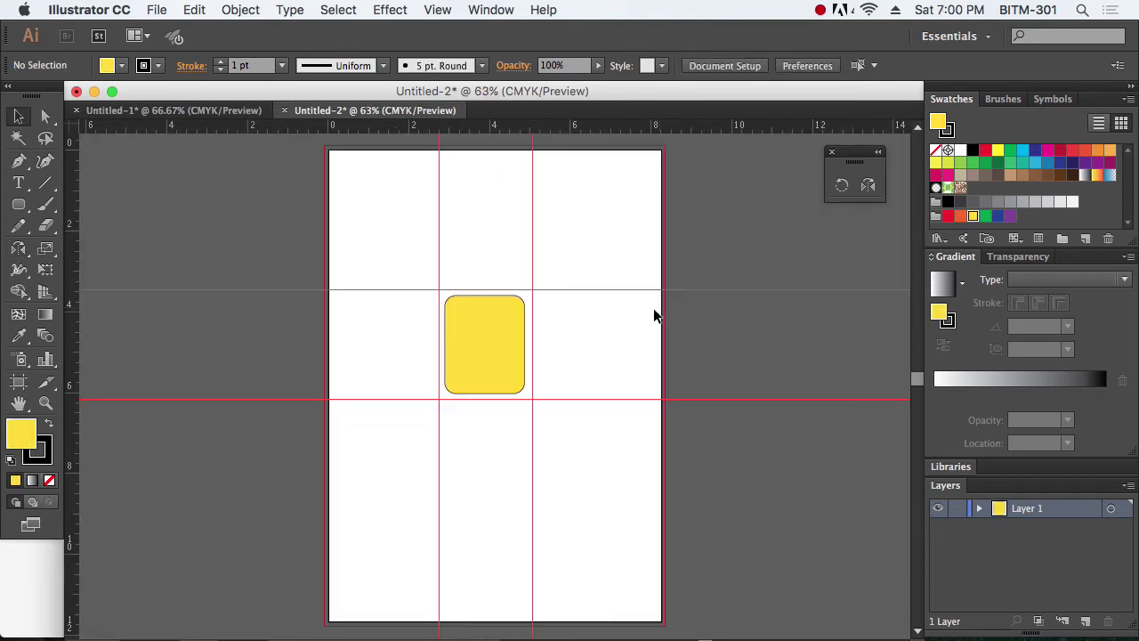
Narrow the yellow rounded rectangle symmetrically about its centre into a tall pill shape.
{"action": "key", "text": "super+space"}
{"action": "left_click_drag", "start_coordinate": [407, 267], "coordinate": [620, 460]}
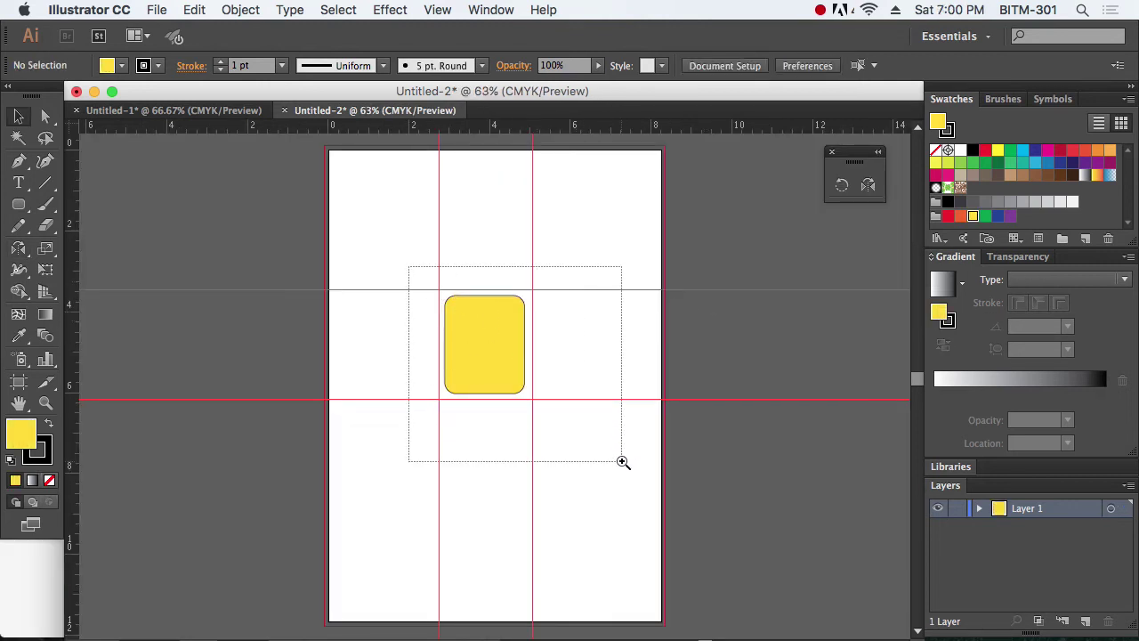
{"action": "left_click_drag", "start_coordinate": [189, 147], "coordinate": [649, 526]}
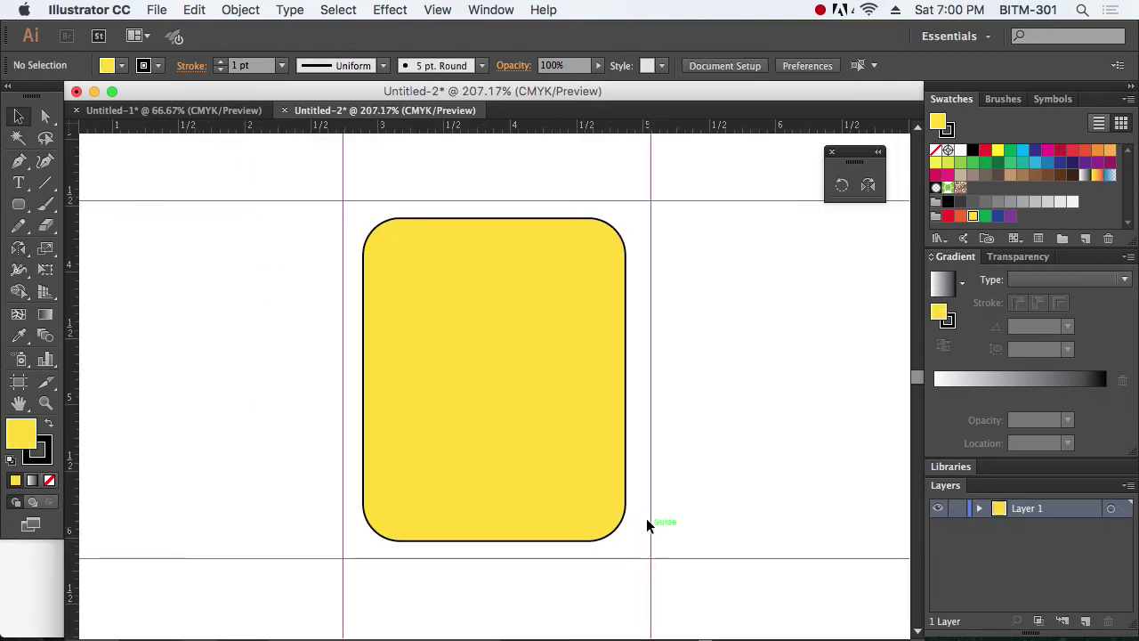
{"action": "left_click", "coordinate": [537, 407]}
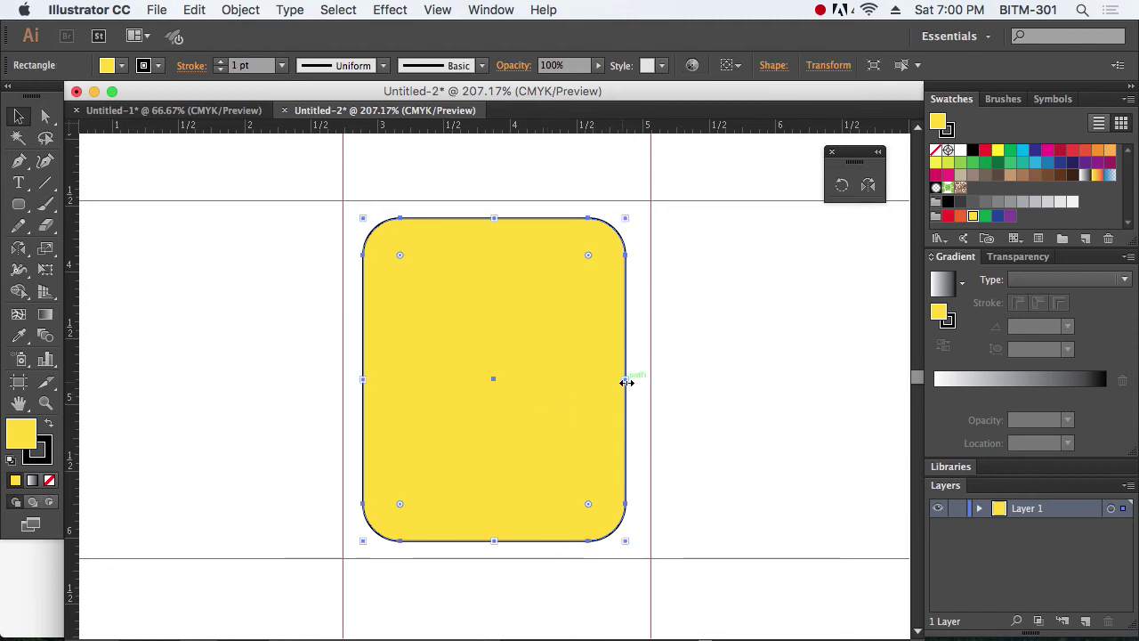
{"action": "left_click_drag", "start_coordinate": [626, 380], "coordinate": [545, 379]}
{"action": "left_click", "coordinate": [445, 369]}
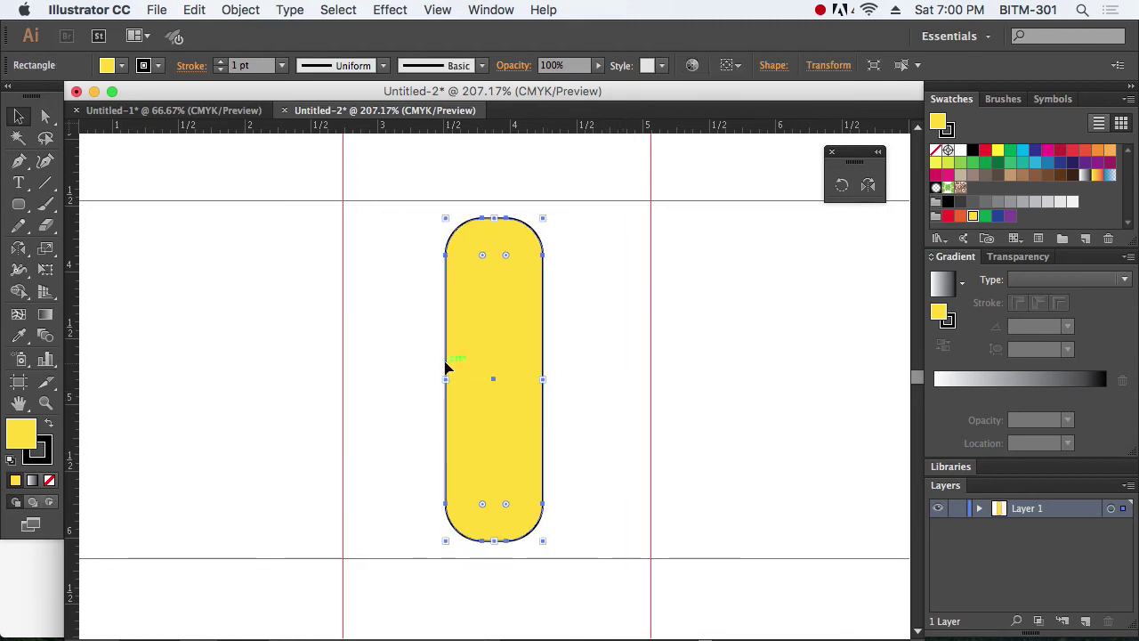
Rotate the yellow pill shape 45° about its centre with the preview on, and undo the rotation.
{"action": "left_click", "coordinate": [842, 185]}
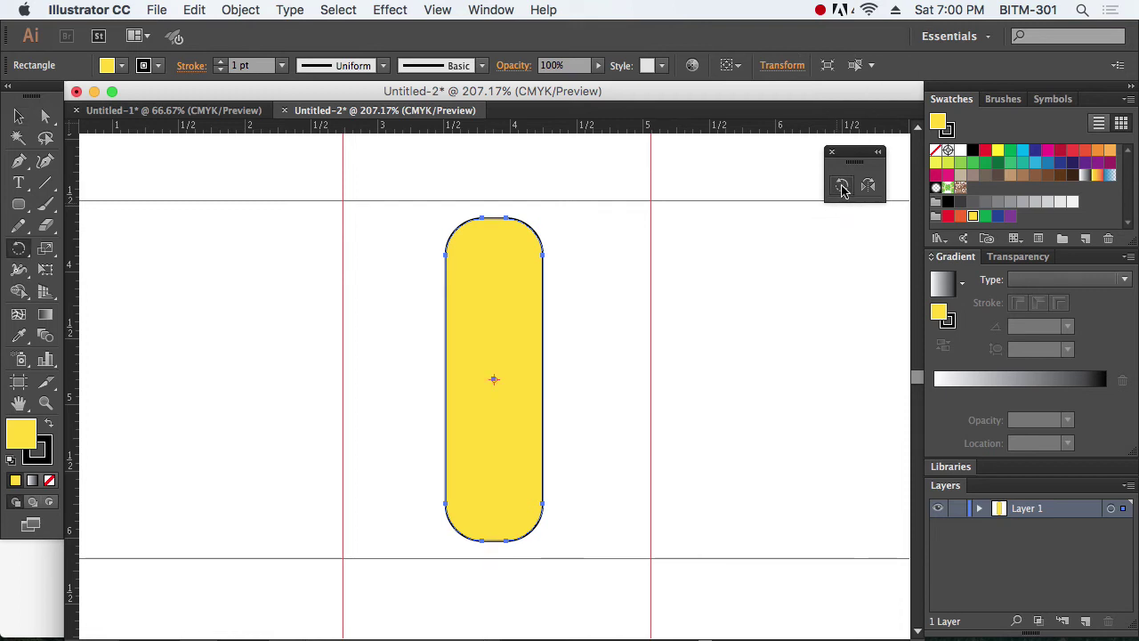
{"action": "double_click", "coordinate": [842, 185]}
{"action": "left_click_drag", "start_coordinate": [572, 225], "coordinate": [802, 241]}
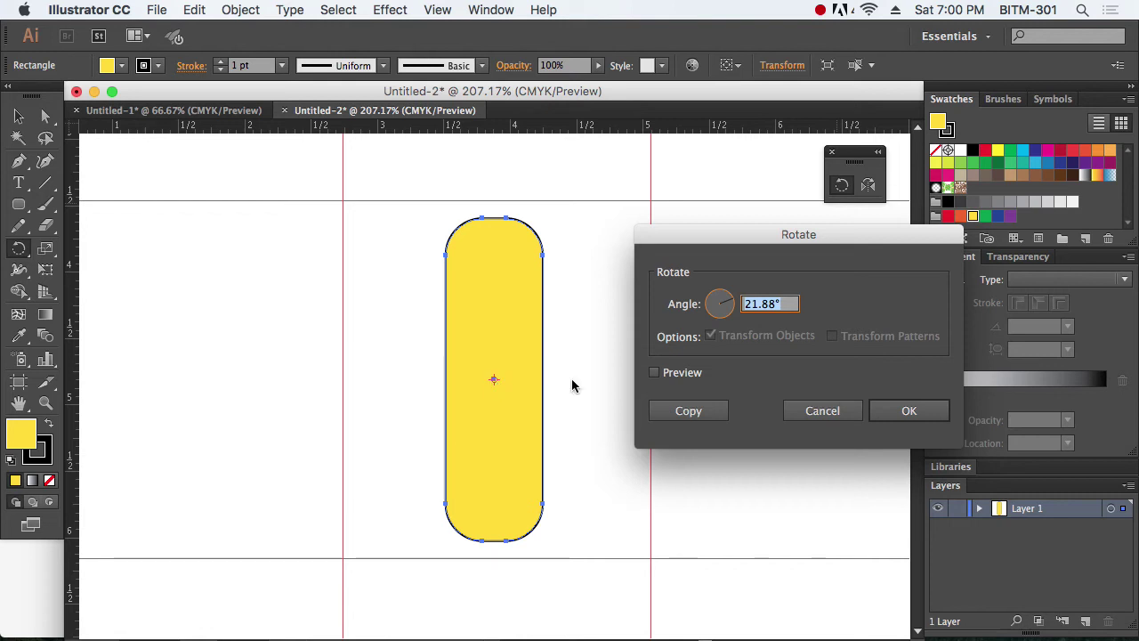
{"action": "type", "text": "45"}
{"action": "left_click", "coordinate": [686, 379]}
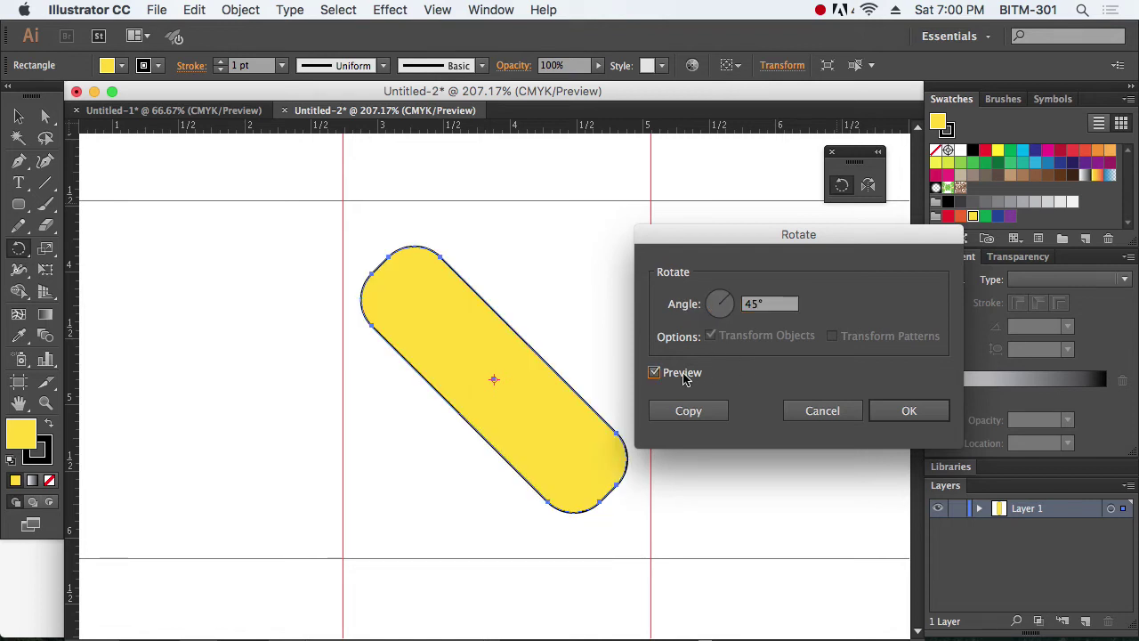
{"action": "left_click", "coordinate": [909, 410]}
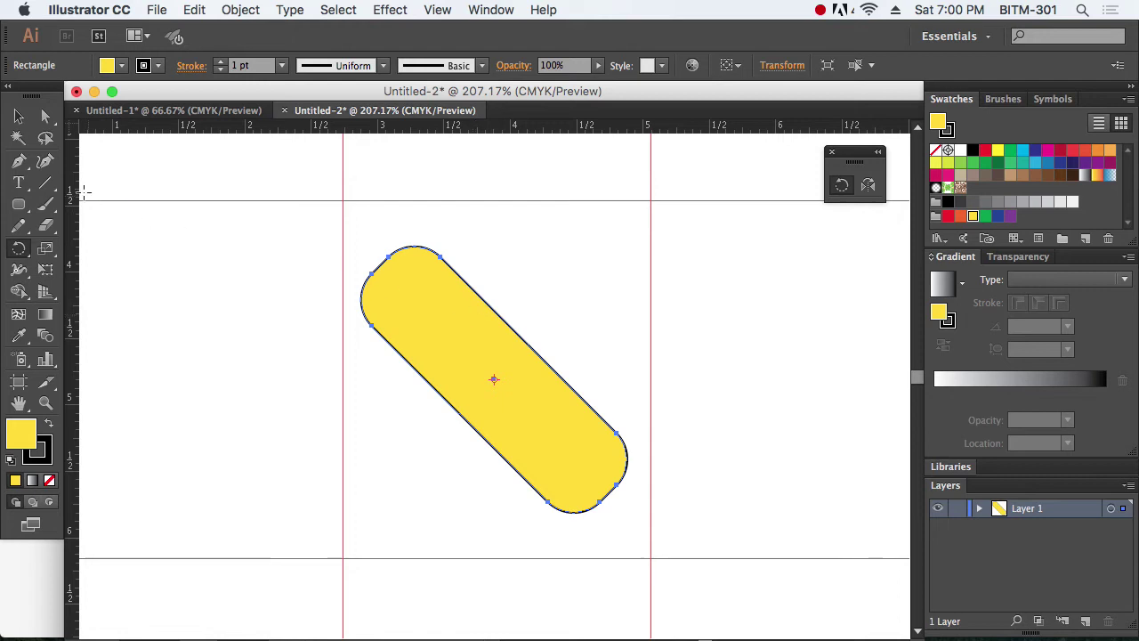
{"action": "left_click", "coordinate": [18, 116]}
{"action": "left_click", "coordinate": [176, 286]}
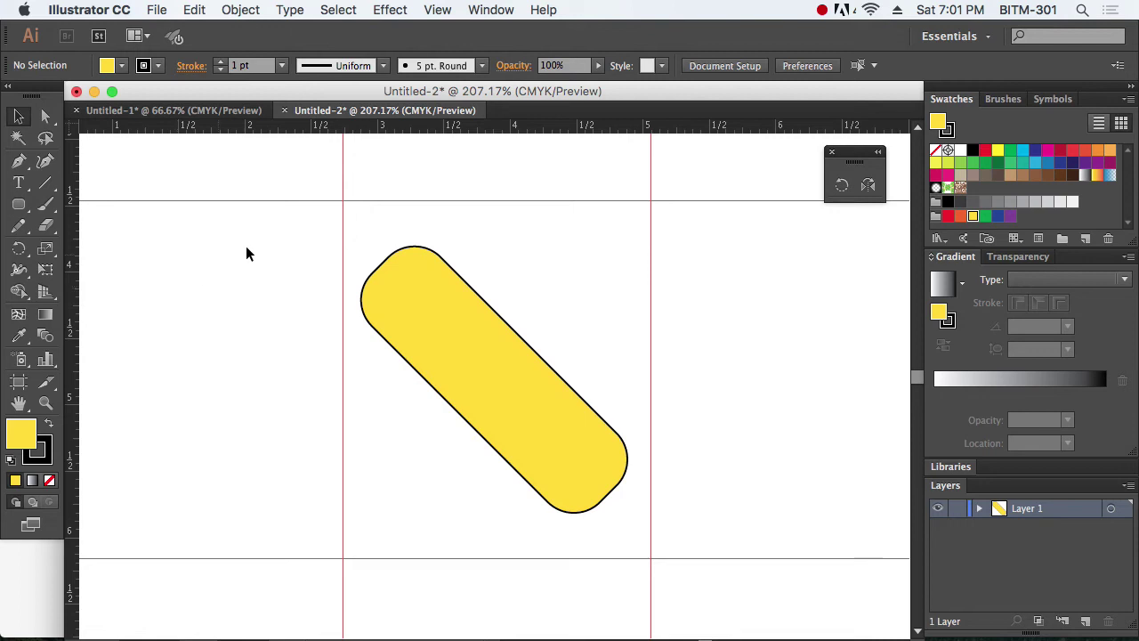
{"action": "left_click", "coordinate": [418, 294]}
{"action": "key", "text": "super+z"}
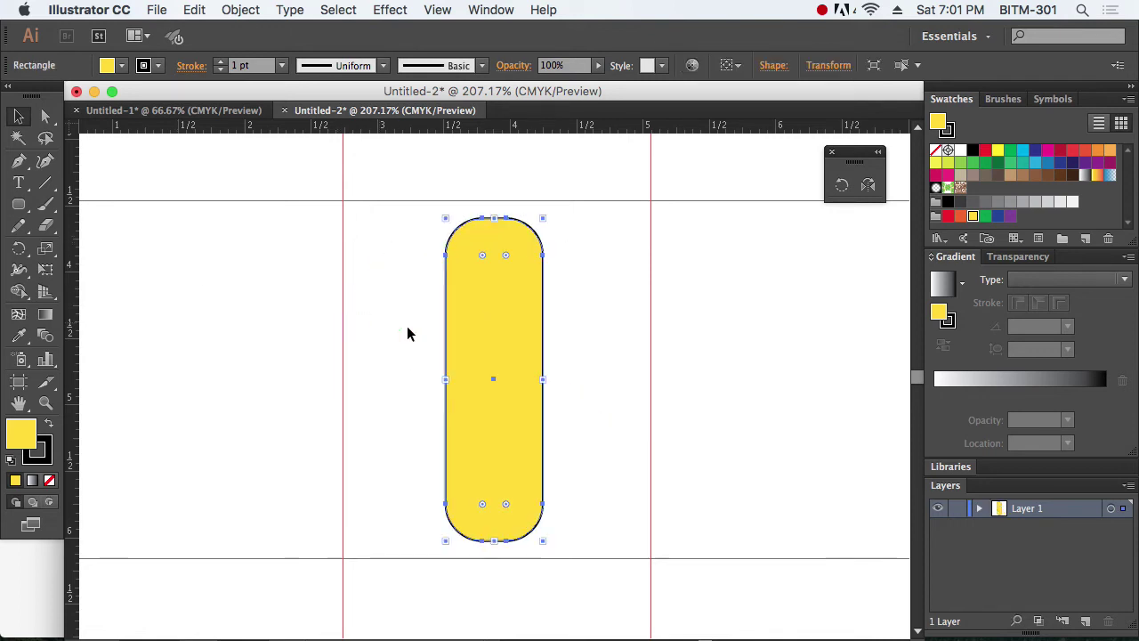
Try to rotate the yellow pill shape -135° about its centre.
{"action": "double_click", "coordinate": [841, 185]}
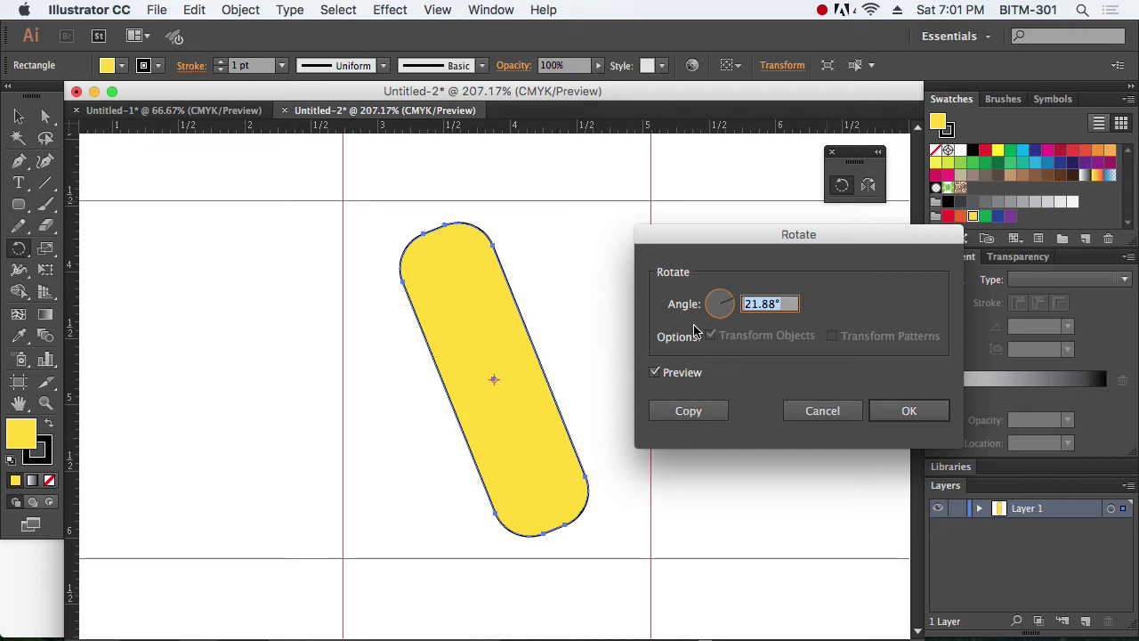
{"action": "type", "text": "-135"}
{"action": "key", "text": "Return"}
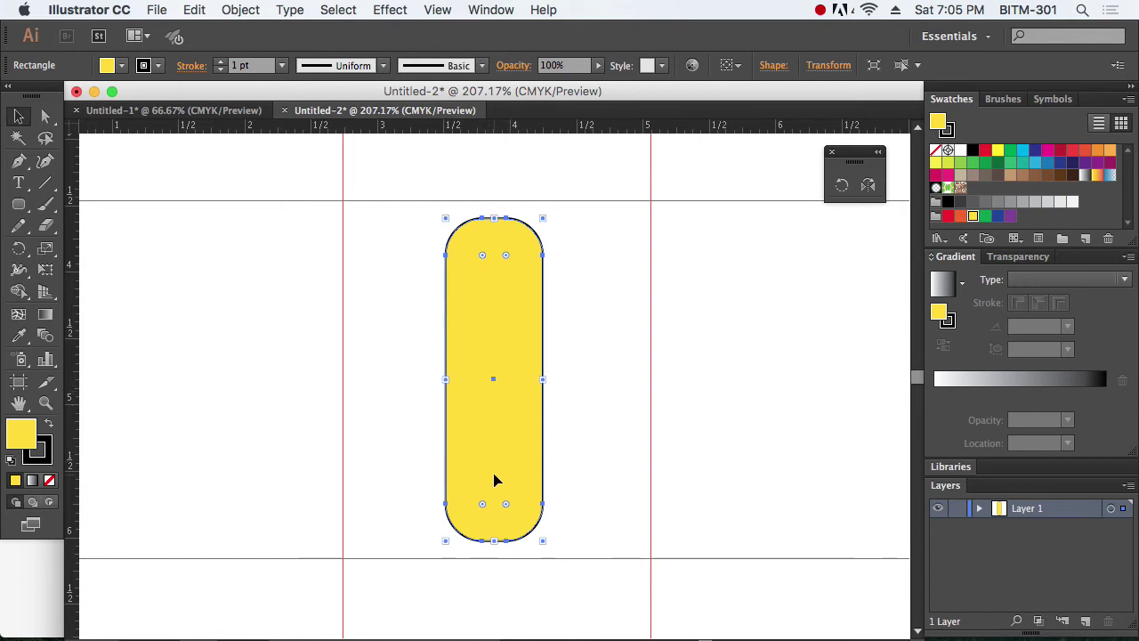
Rotate a copy of the pill slightly counter-clockwise by hand about a pivot near its lower end, and undo it.
{"action": "key", "text": "super+minus"}
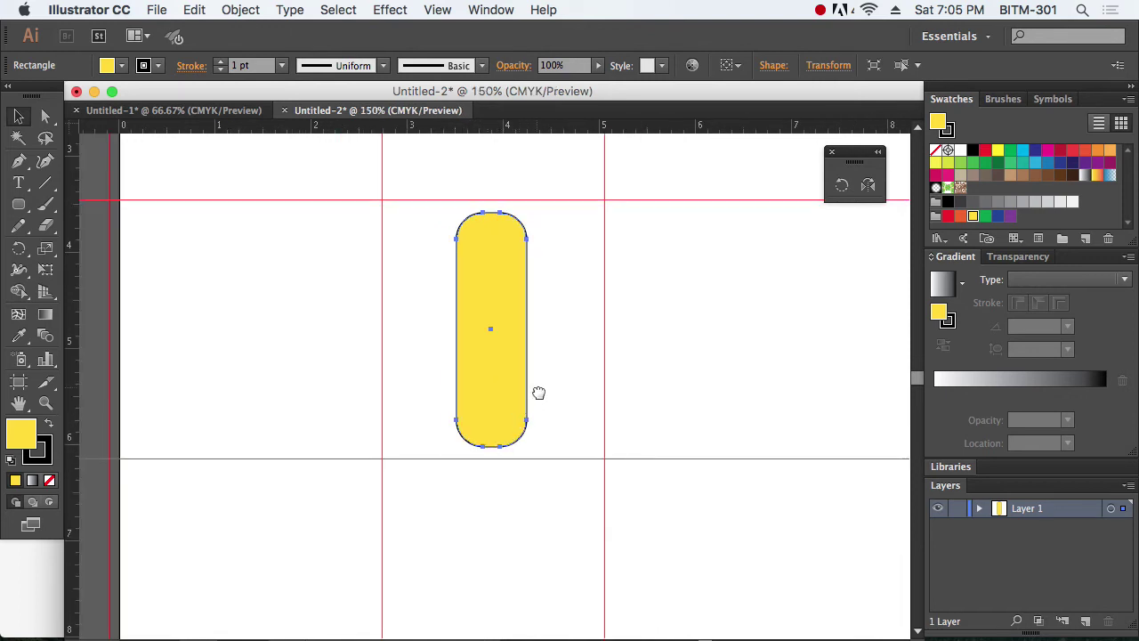
{"action": "left_click_drag", "start_coordinate": [539, 394], "coordinate": [540, 423]}
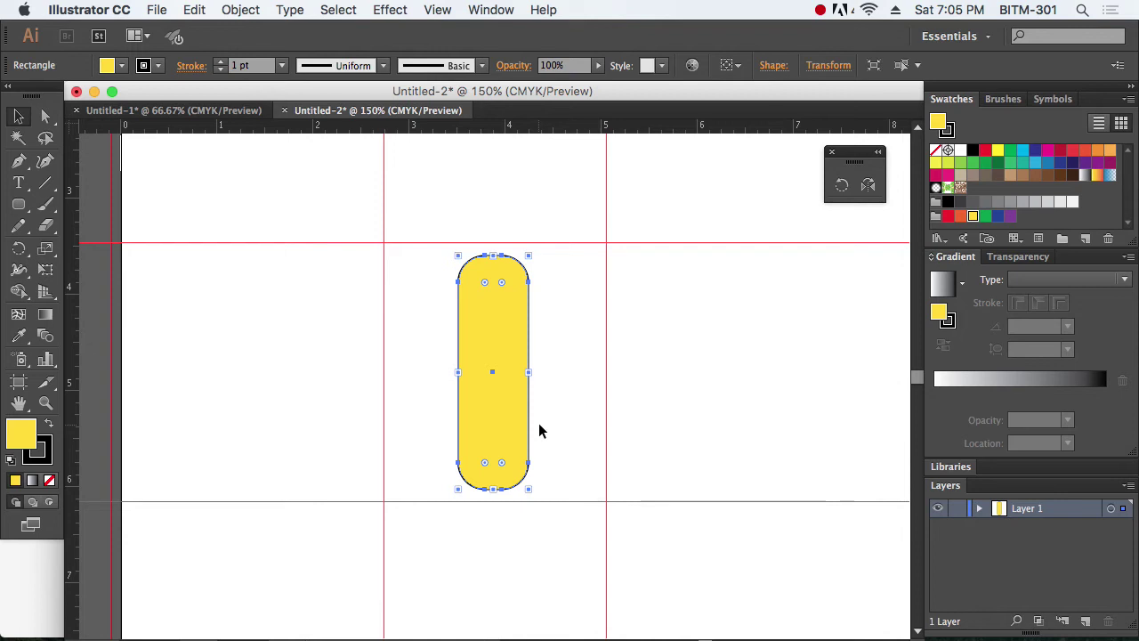
{"action": "left_click", "coordinate": [843, 185]}
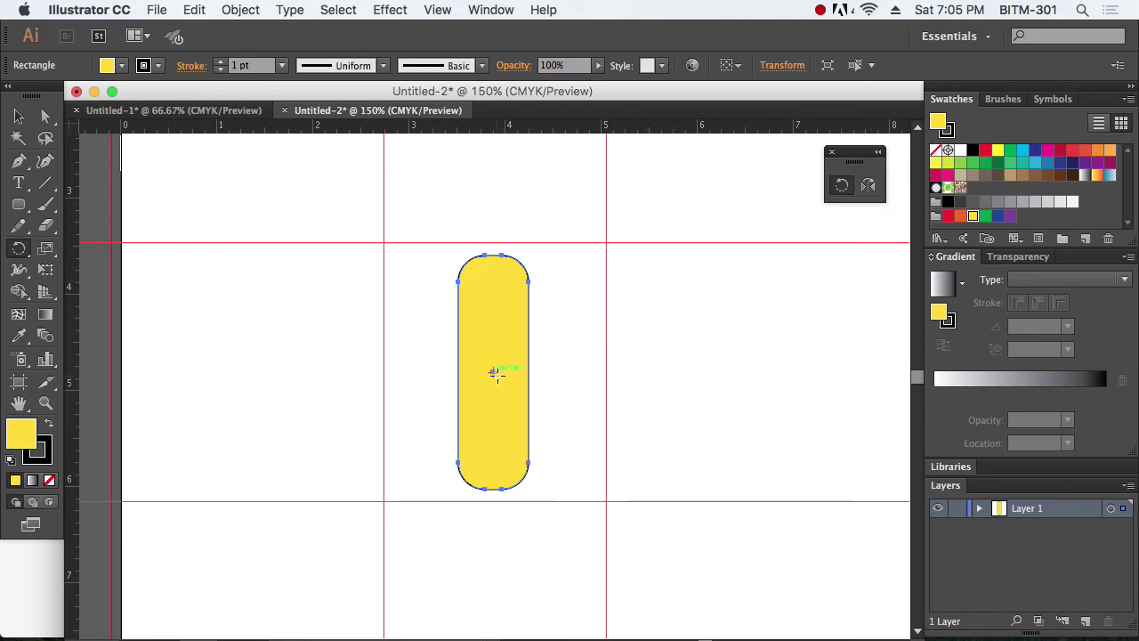
{"action": "left_click", "coordinate": [493, 438]}
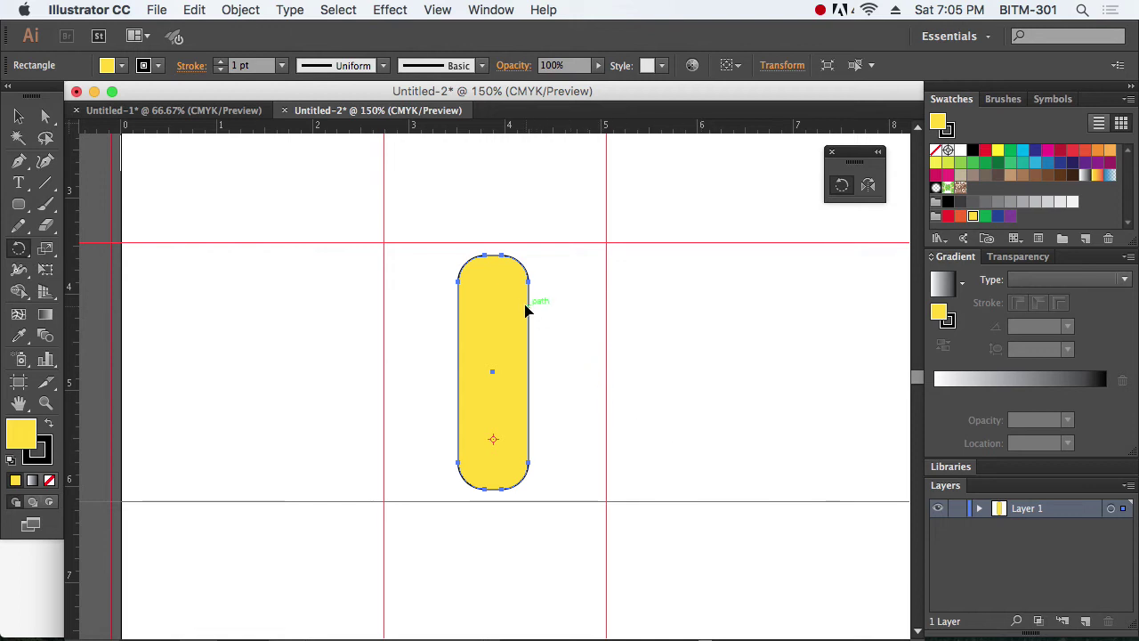
{"action": "left_click_drag", "start_coordinate": [500, 267], "coordinate": [460, 260]}
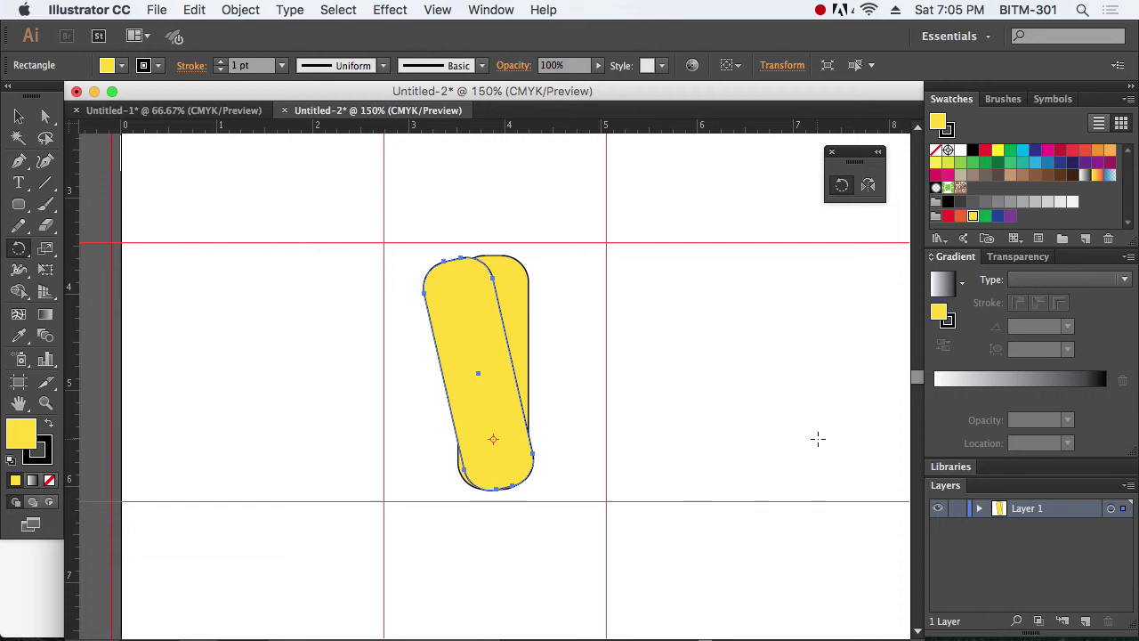
{"action": "key", "text": "super+z"}
{"action": "left_click", "coordinate": [18, 117]}
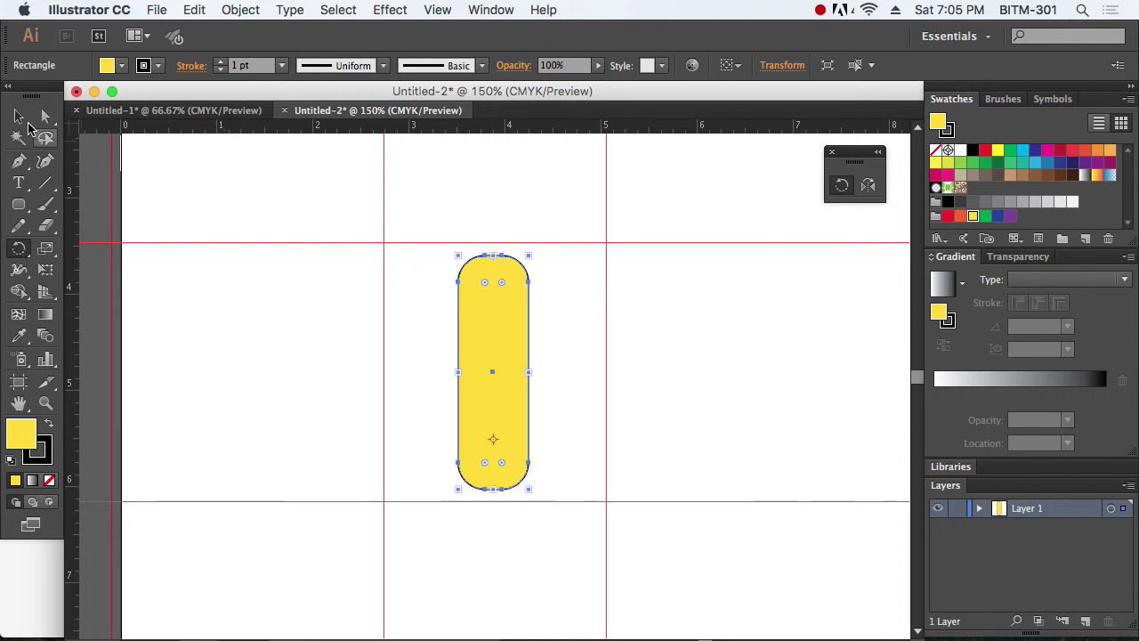
Make a copy of the pill rotated 45° about its centre, and delete that copy.
{"action": "left_click", "coordinate": [19, 116]}
{"action": "left_click", "coordinate": [589, 366]}
{"action": "left_click", "coordinate": [509, 363]}
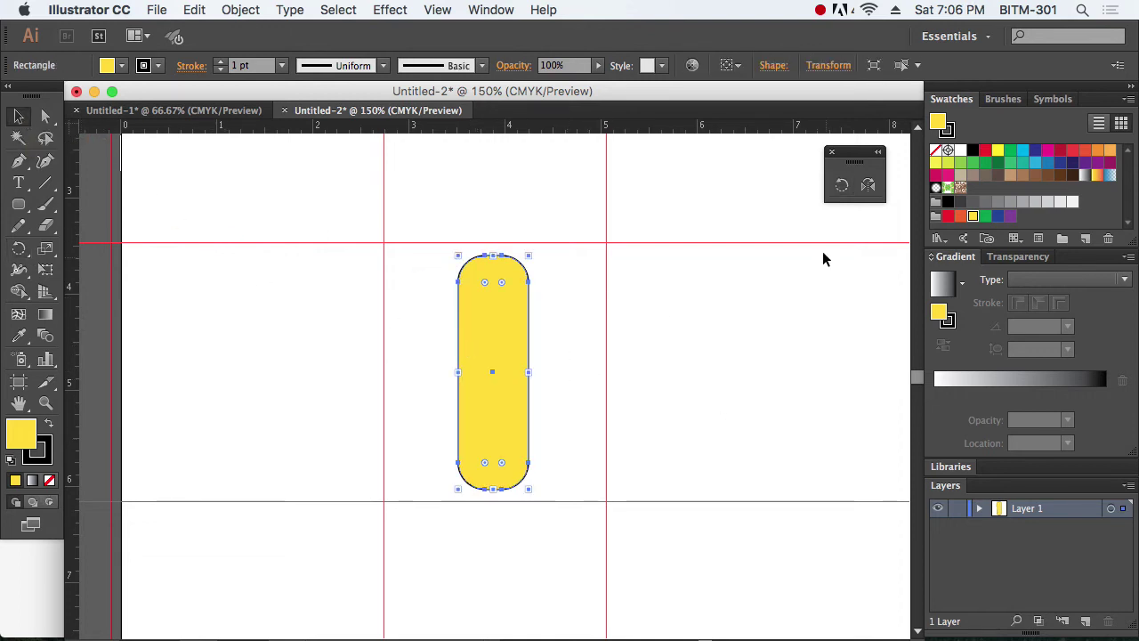
{"action": "double_click", "coordinate": [841, 185]}
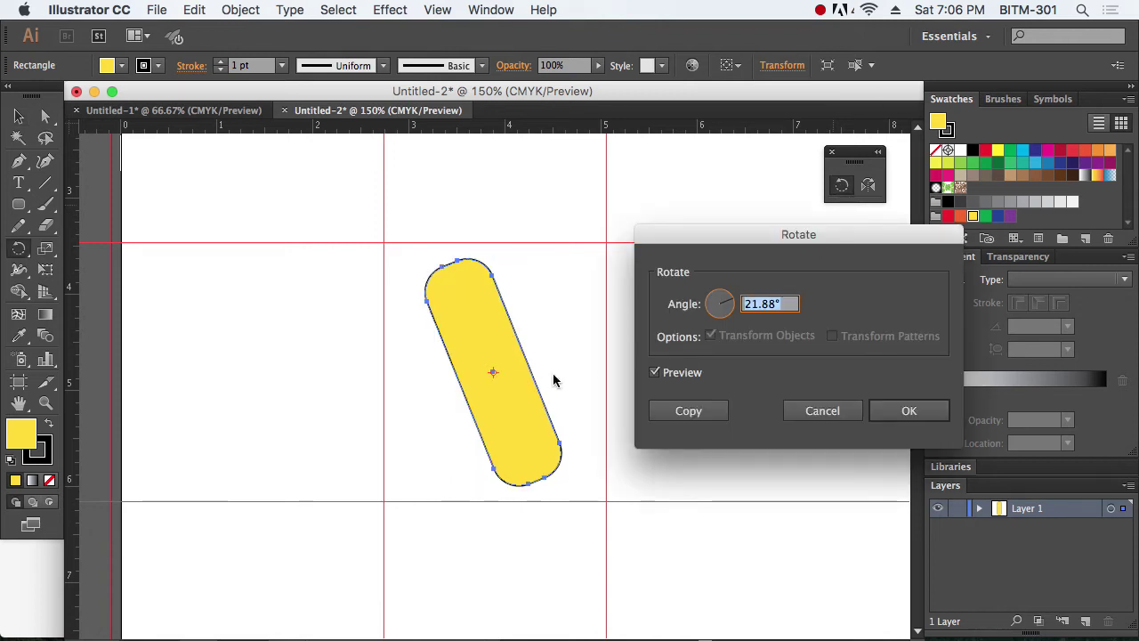
{"action": "type", "text": "45"}
{"action": "left_click", "coordinate": [682, 412]}
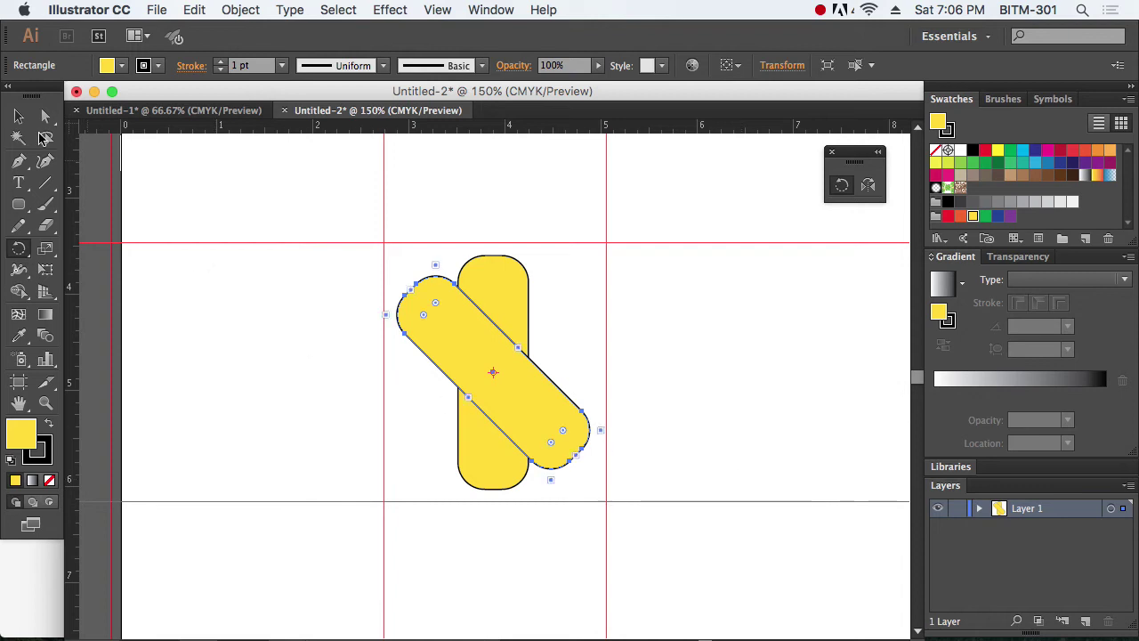
{"action": "key", "text": "v"}
{"action": "key", "text": "Delete"}
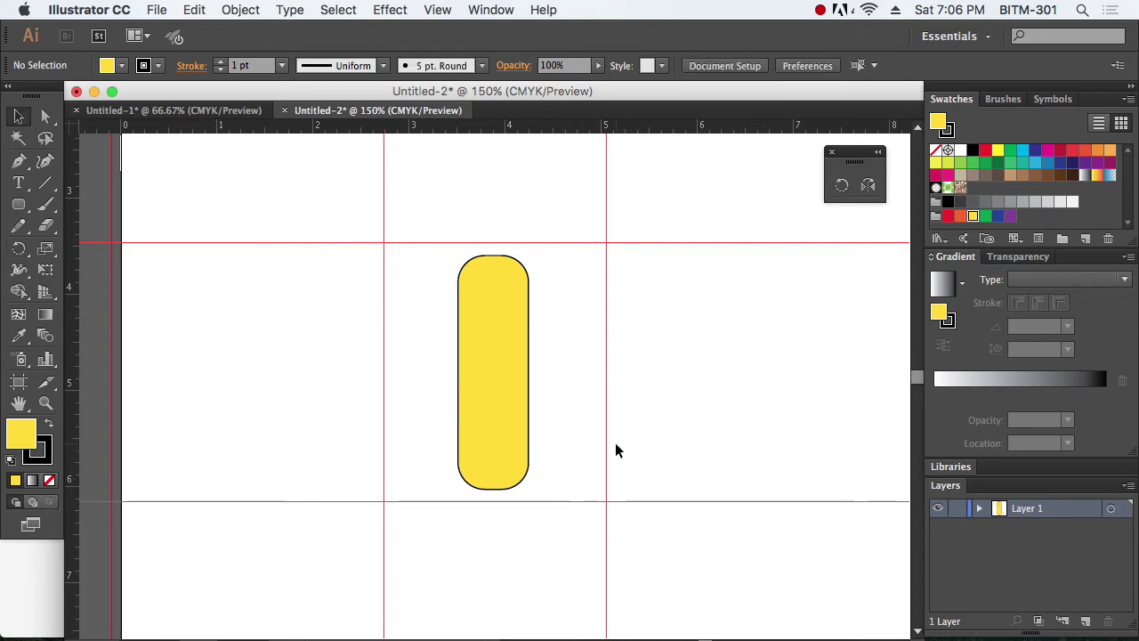
Make a copy of the pill rotated 15° about a pivot on its centreline near the lower end.
{"action": "left_click", "coordinate": [481, 404]}
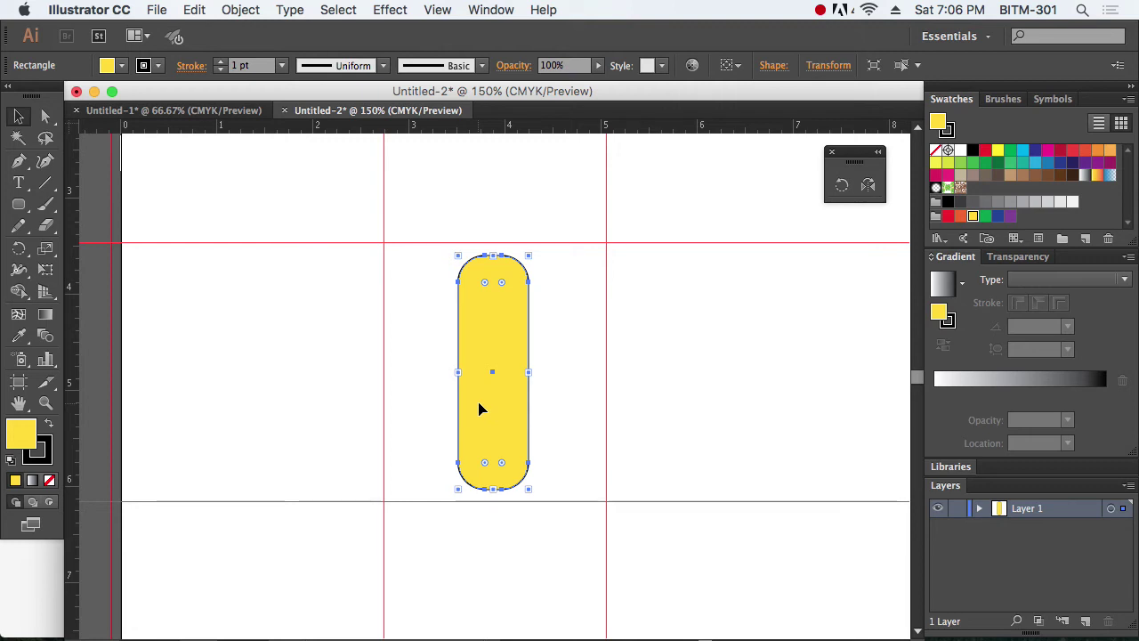
{"action": "left_click", "coordinate": [842, 185]}
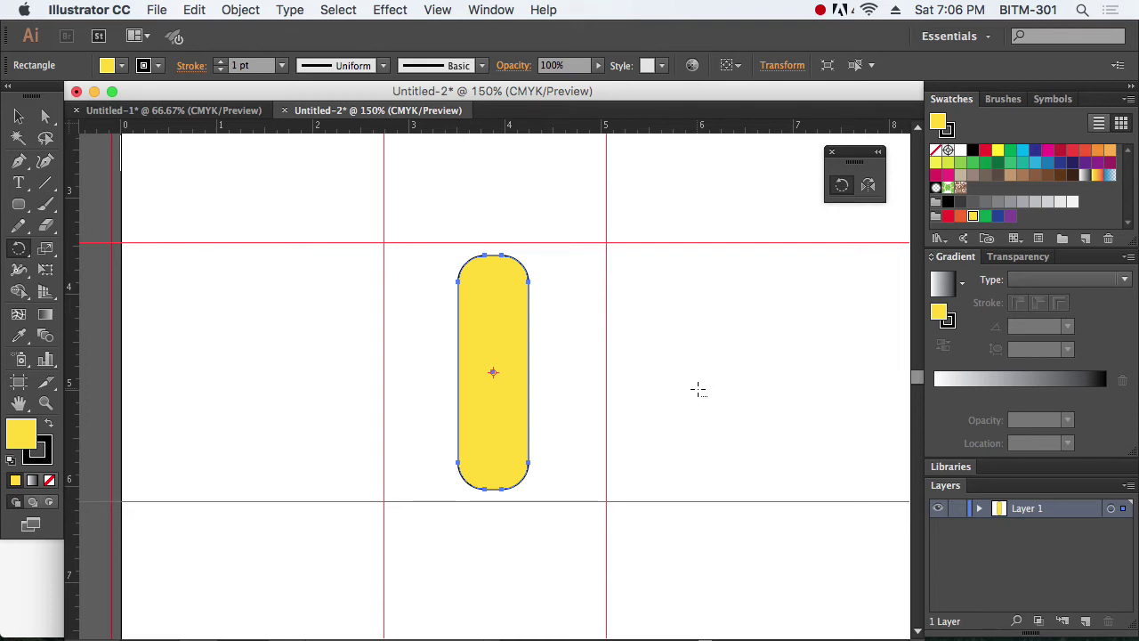
{"action": "left_click", "coordinate": [495, 457], "text": "alt"}
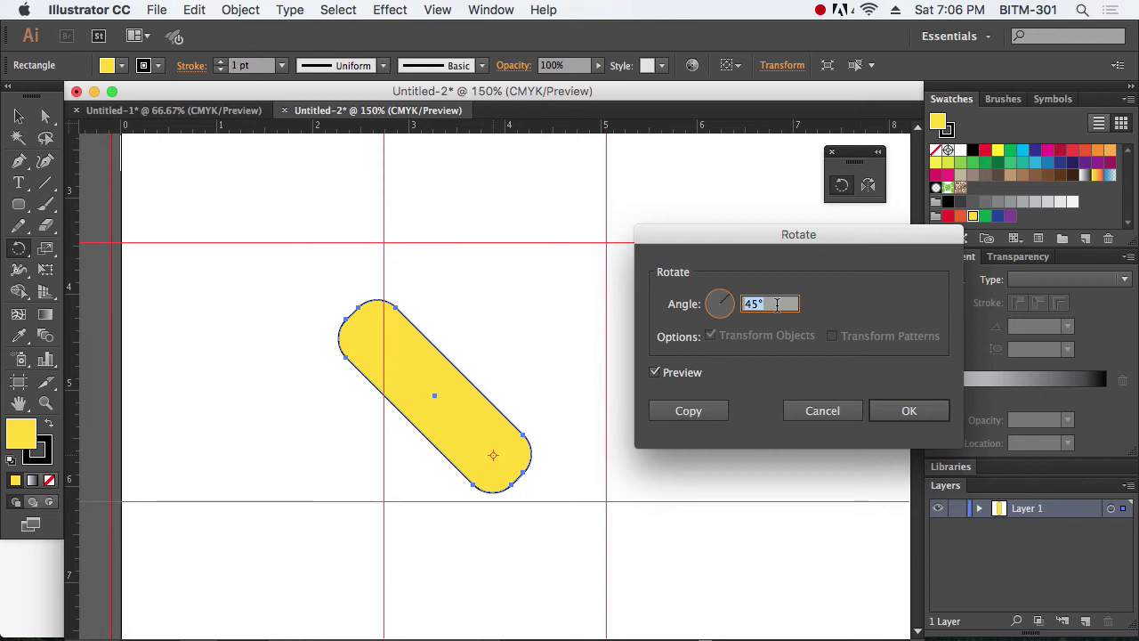
{"action": "type", "text": "15"}
{"action": "key", "text": "Tab"}
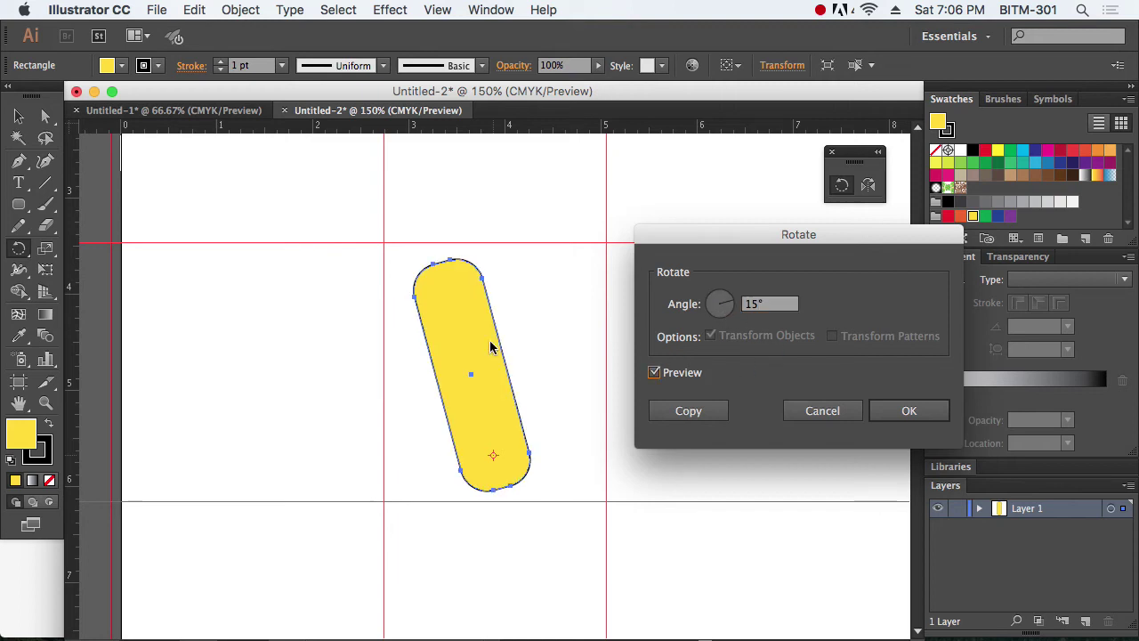
{"action": "left_click", "coordinate": [687, 411]}
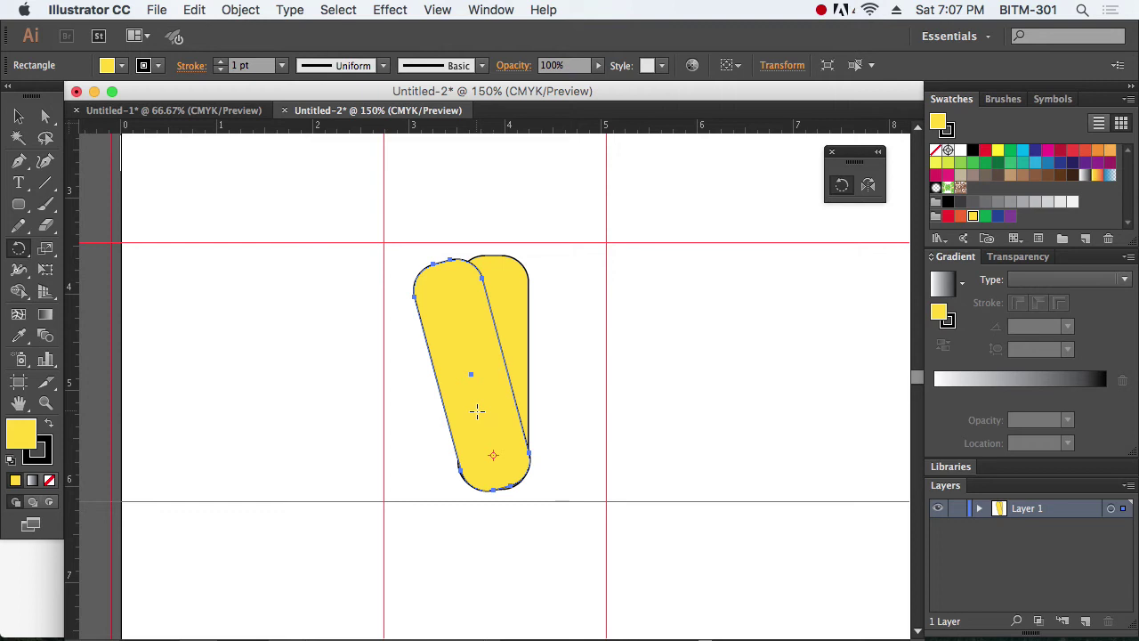
Repeat the 15° rotated copy with Transform Again until the pills form a full circle around the pivot.
{"action": "left_click", "coordinate": [18, 116]}
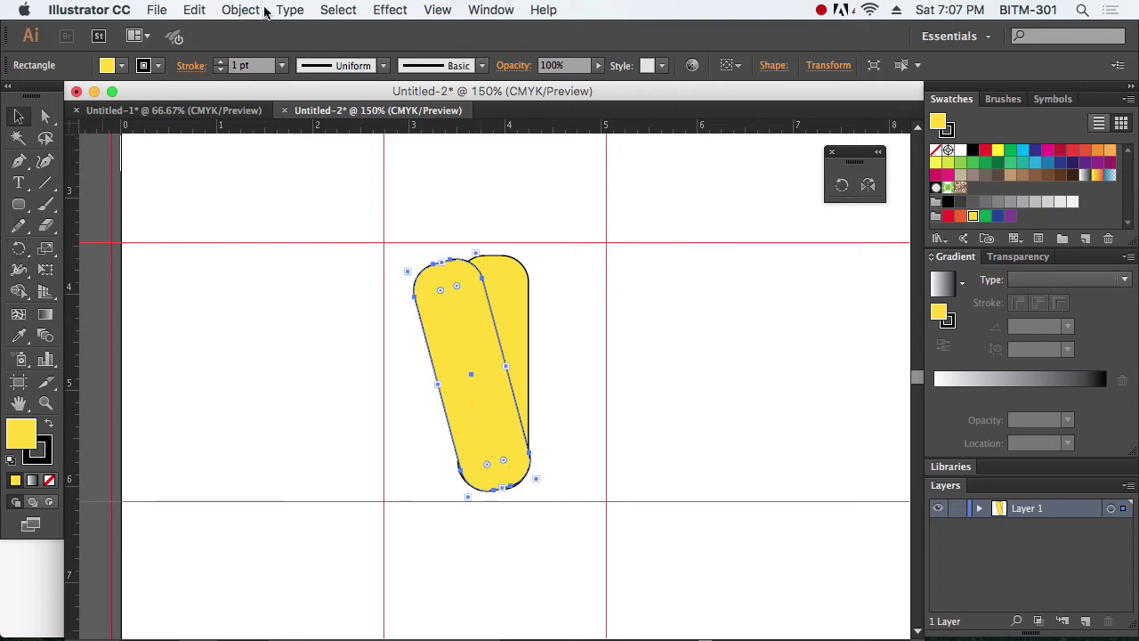
{"action": "left_click", "coordinate": [245, 10]}
{"action": "mouse_move", "coordinate": [258, 32]}
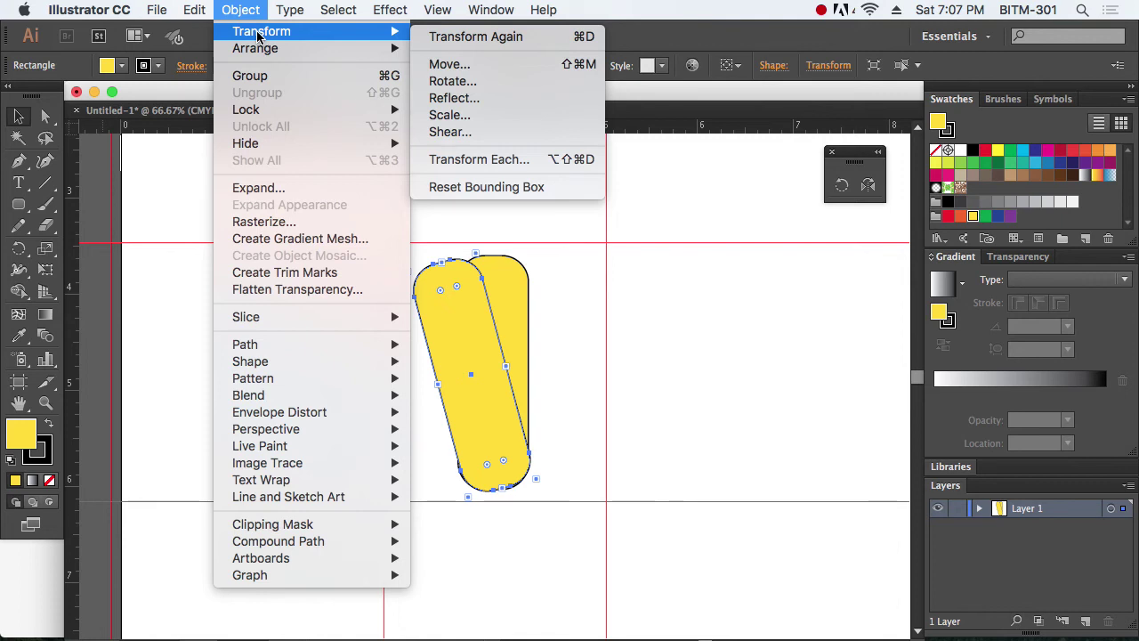
{"action": "left_click", "coordinate": [501, 41]}
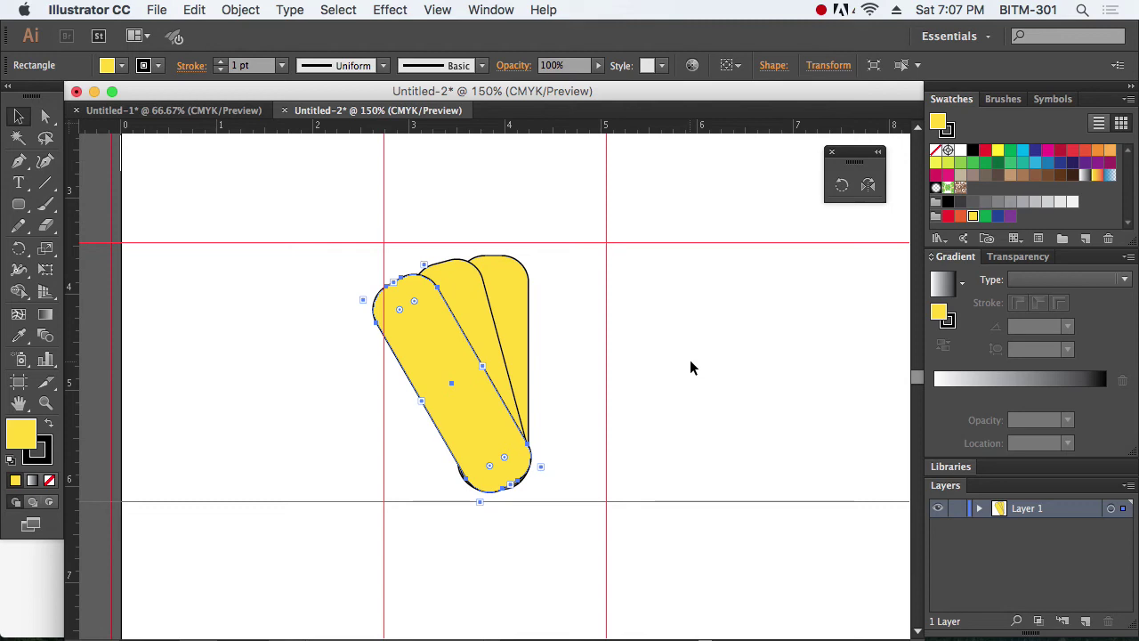
{"action": "key", "text": "super+d"}
{"action": "key", "text": "super+d"}
{"action": "key", "text": "super+d"}
{"action": "key", "text": "super+d"}
{"action": "key", "text": "super+d"}
{"action": "key", "text": "super+d"}
{"action": "key", "text": "super+d"}
{"action": "key", "text": "super+d"}
{"action": "key", "text": "super+d"}
{"action": "key", "text": "super+d"}
{"action": "key", "text": "super+d"}
{"action": "key", "text": "super+d"}
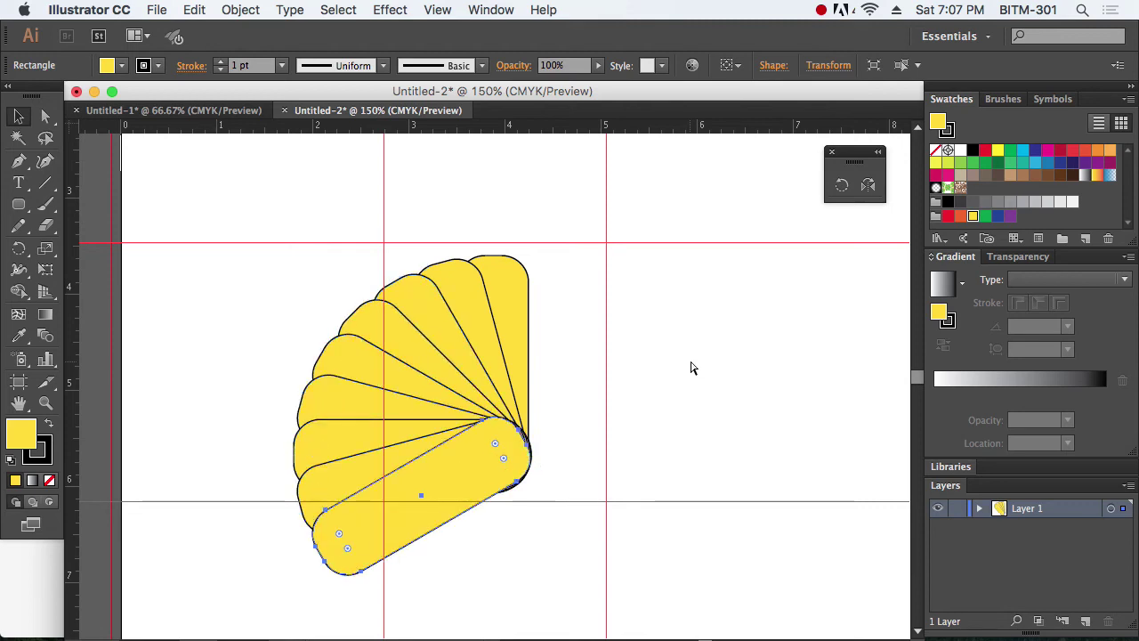
{"action": "key", "text": "super+d"}
{"action": "key", "text": "super+d"}
{"action": "key", "text": "super+d"}
{"action": "key", "text": "super+d"}
{"action": "key", "text": "super+d"}
{"action": "key", "text": "super+d"}
{"action": "key", "text": "super+d"}
{"action": "key", "text": "super+d"}
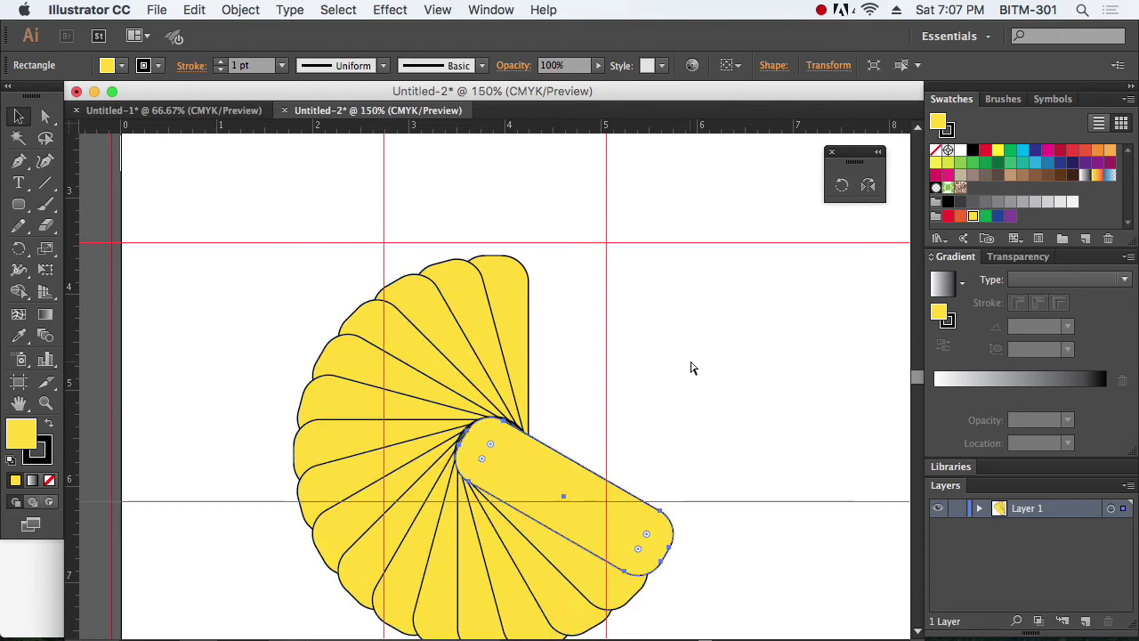
{"action": "key", "text": "super+d"}
{"action": "key", "text": "super+d"}
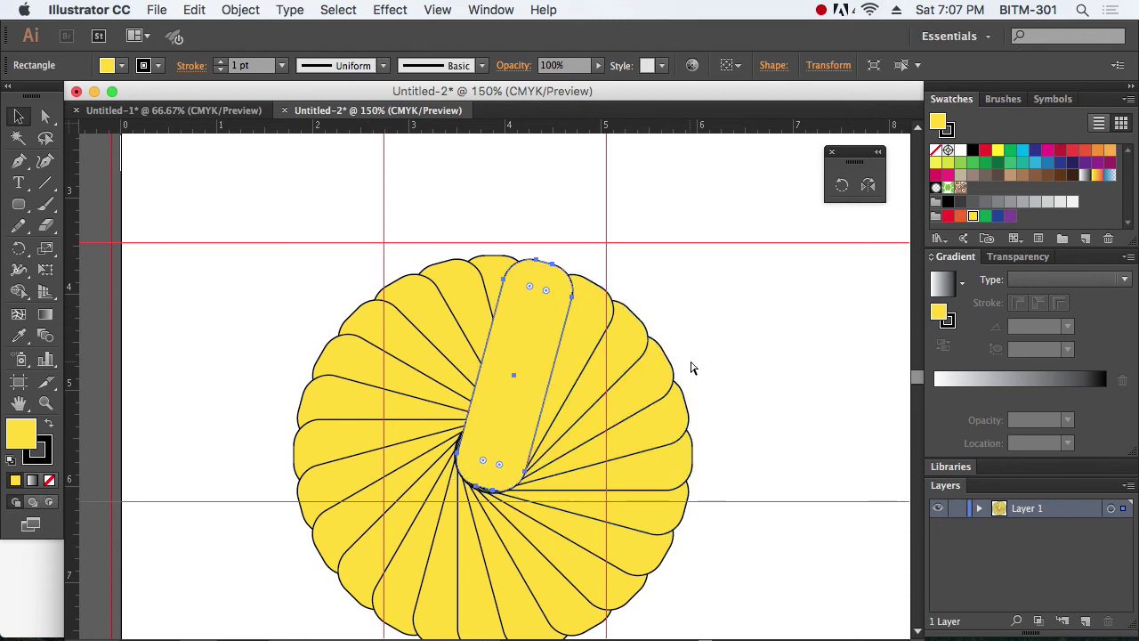
{"action": "key", "text": "super+d"}
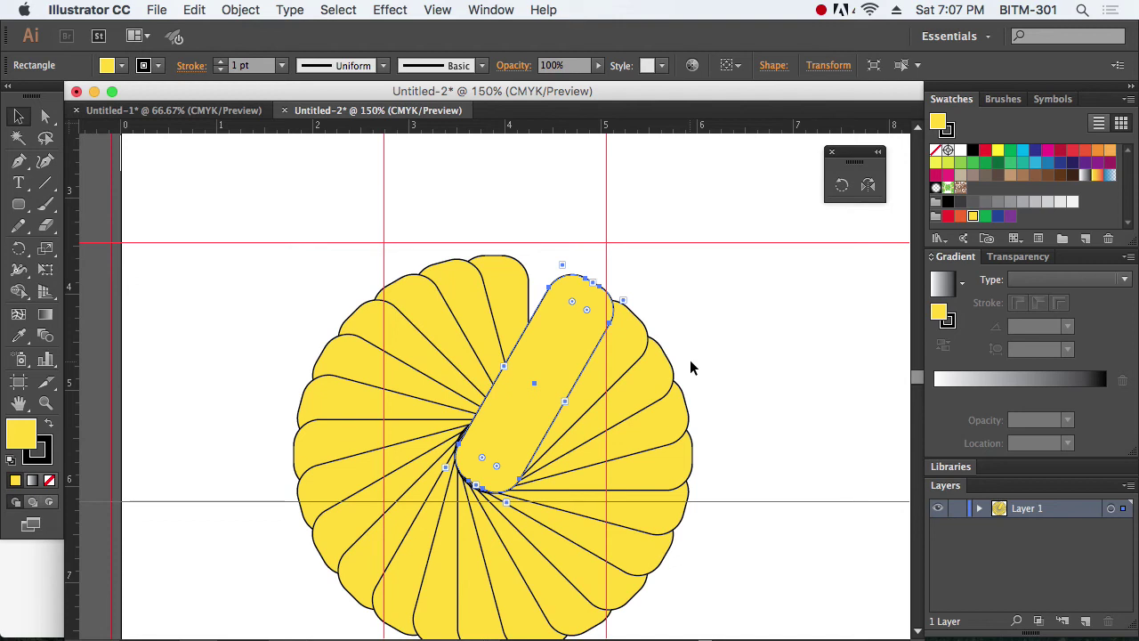
{"action": "key", "text": "super+d"}
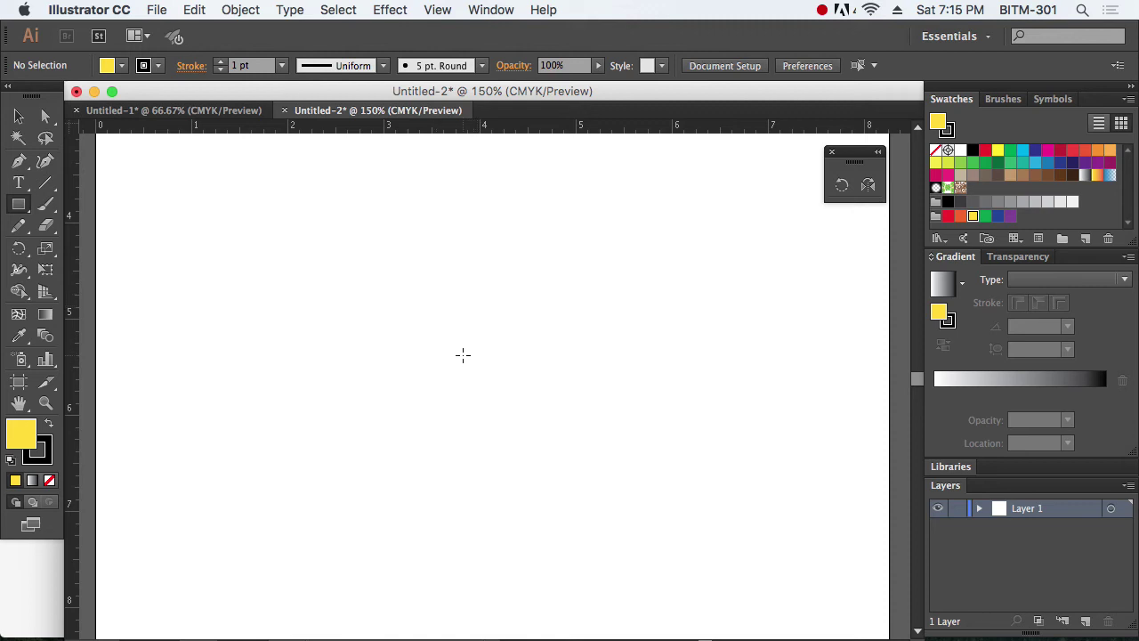
Draw a square about 2.5 in wide outward from its centre, remove its fill while keeping the black stroke, and deselect it.
{"action": "left_click_drag", "start_coordinate": [463, 354], "coordinate": [586, 425]}
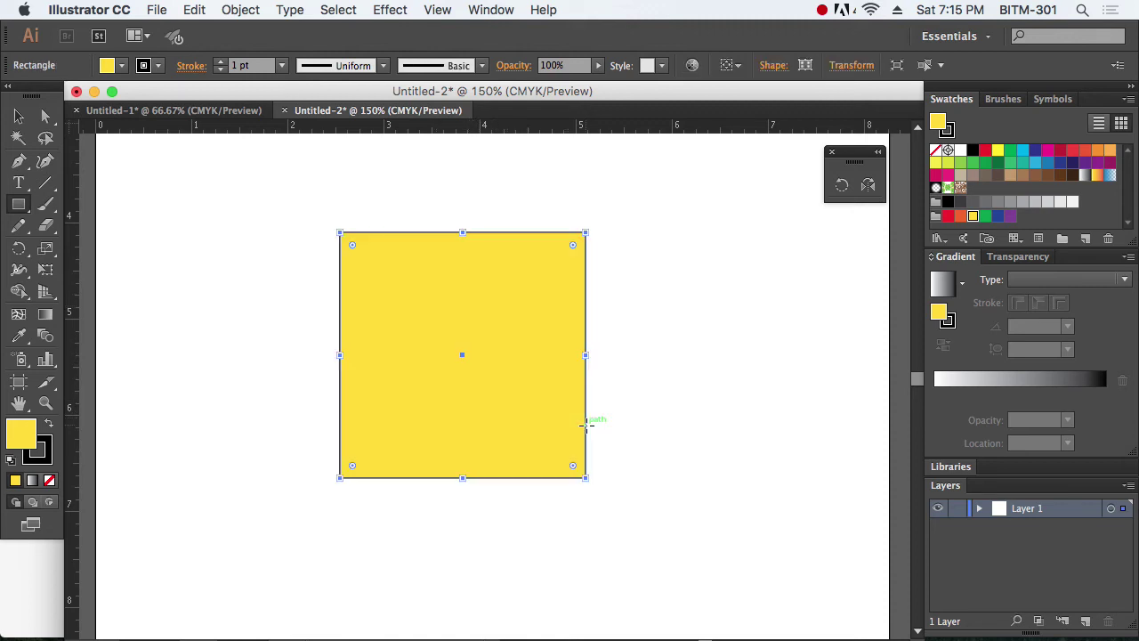
{"action": "left_click", "coordinate": [26, 120]}
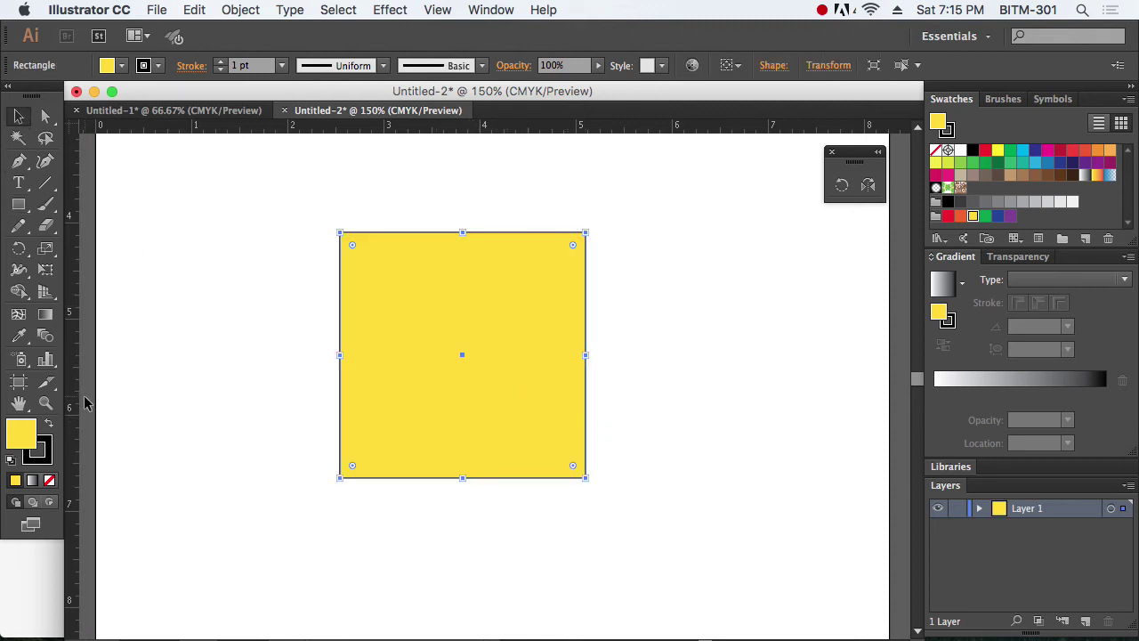
{"action": "left_click", "coordinate": [49, 480]}
{"action": "left_click", "coordinate": [46, 456]}
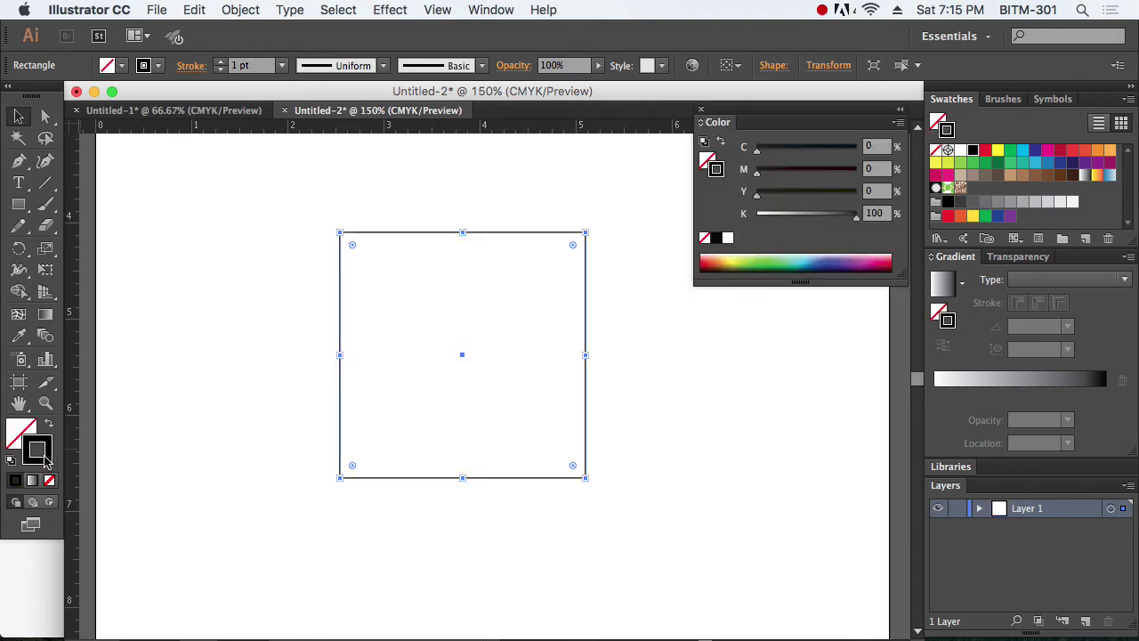
{"action": "key", "text": "x"}
{"action": "left_click", "coordinate": [453, 529]}
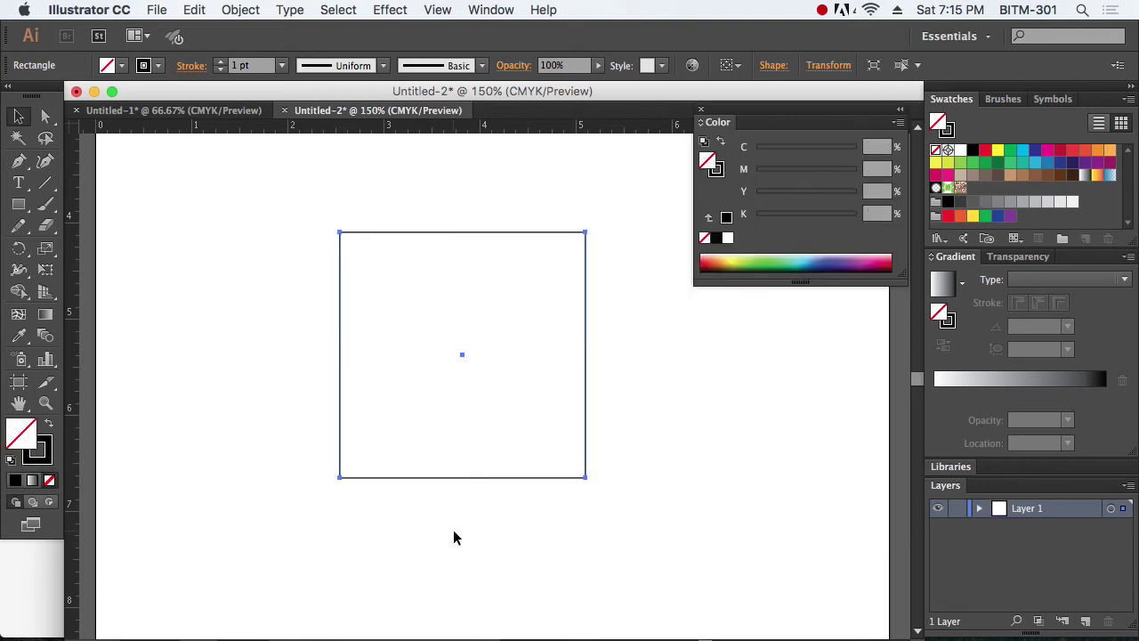
{"action": "left_click", "coordinate": [900, 109]}
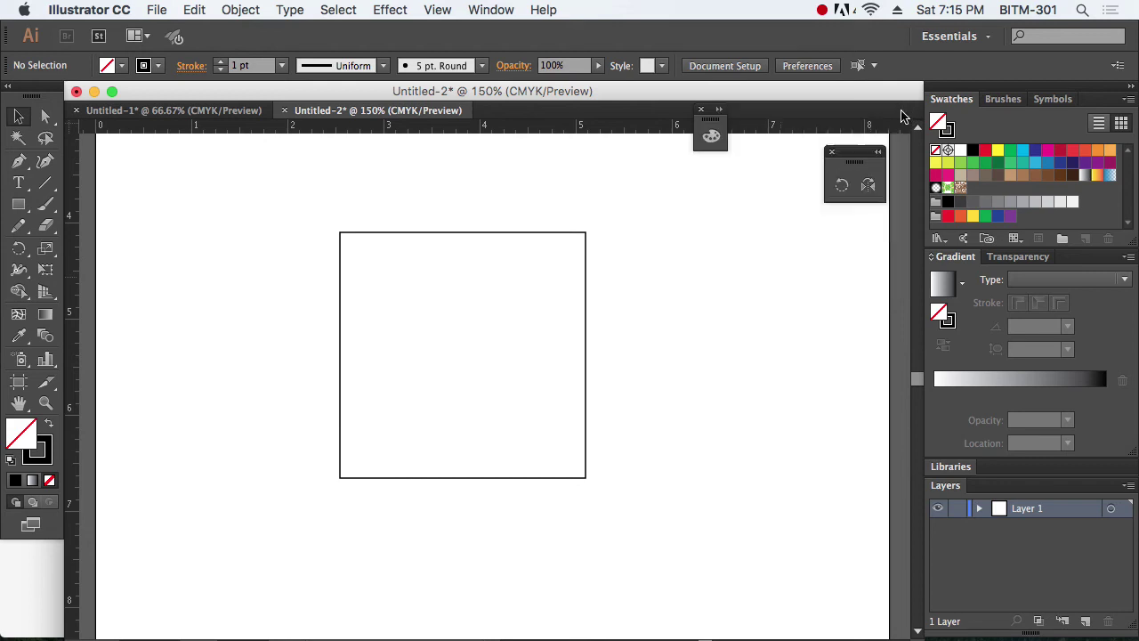
Apply a Pucker & Bloat effect of 44% to the unfilled square, checking it with the preview.
{"action": "left_click_drag", "start_coordinate": [640, 460], "coordinate": [517, 418]}
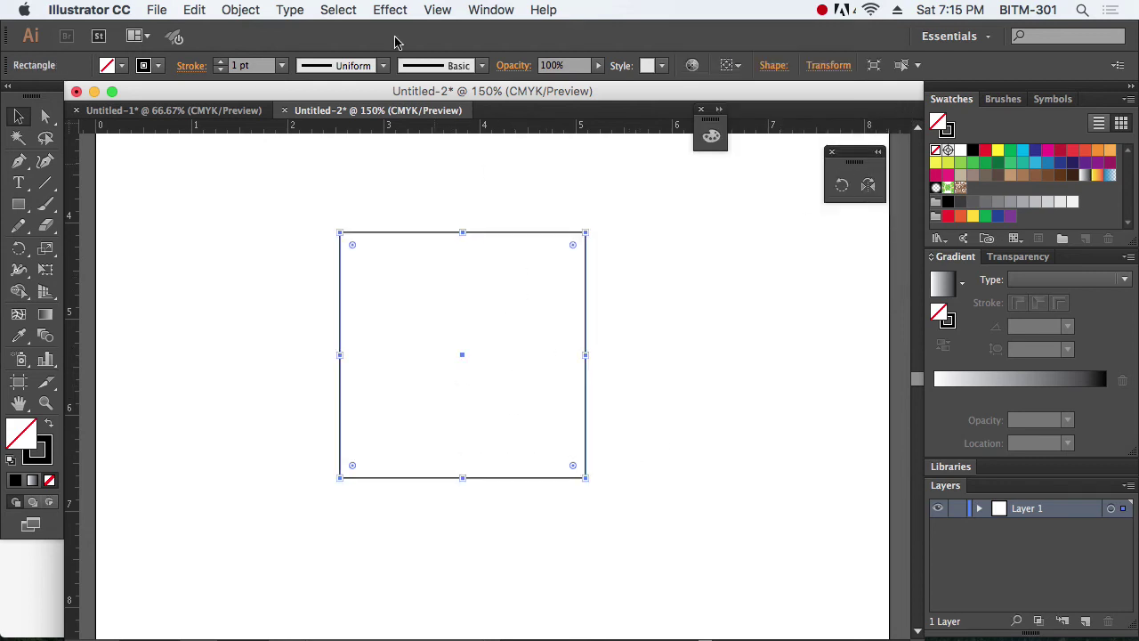
{"action": "left_click", "coordinate": [391, 10]}
{"action": "mouse_move", "coordinate": [476, 175]}
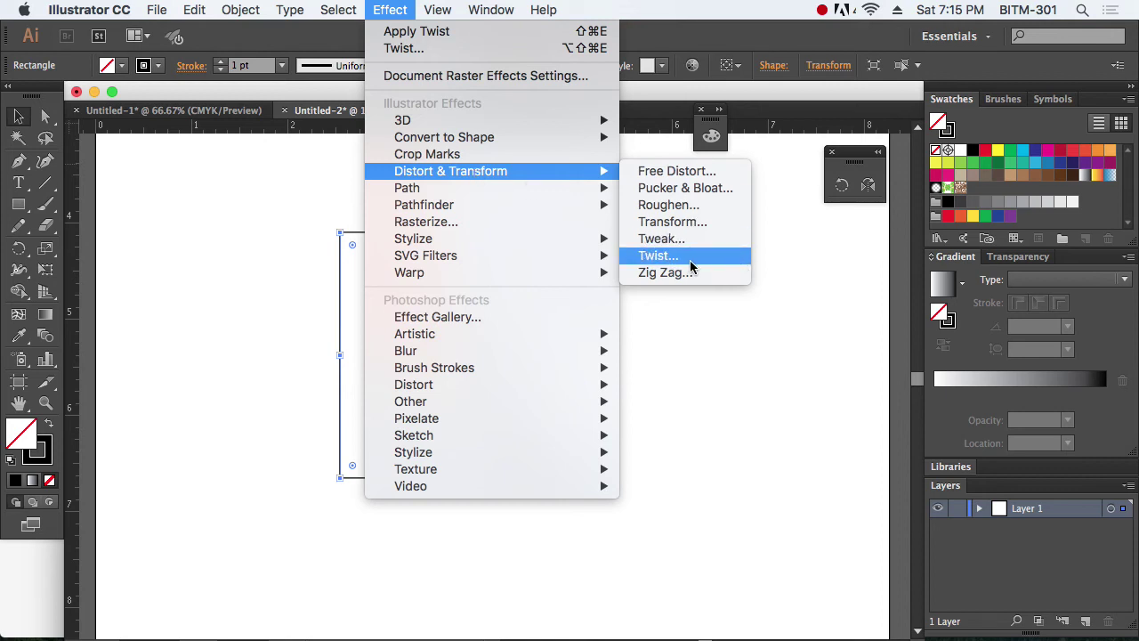
{"action": "left_click", "coordinate": [714, 191]}
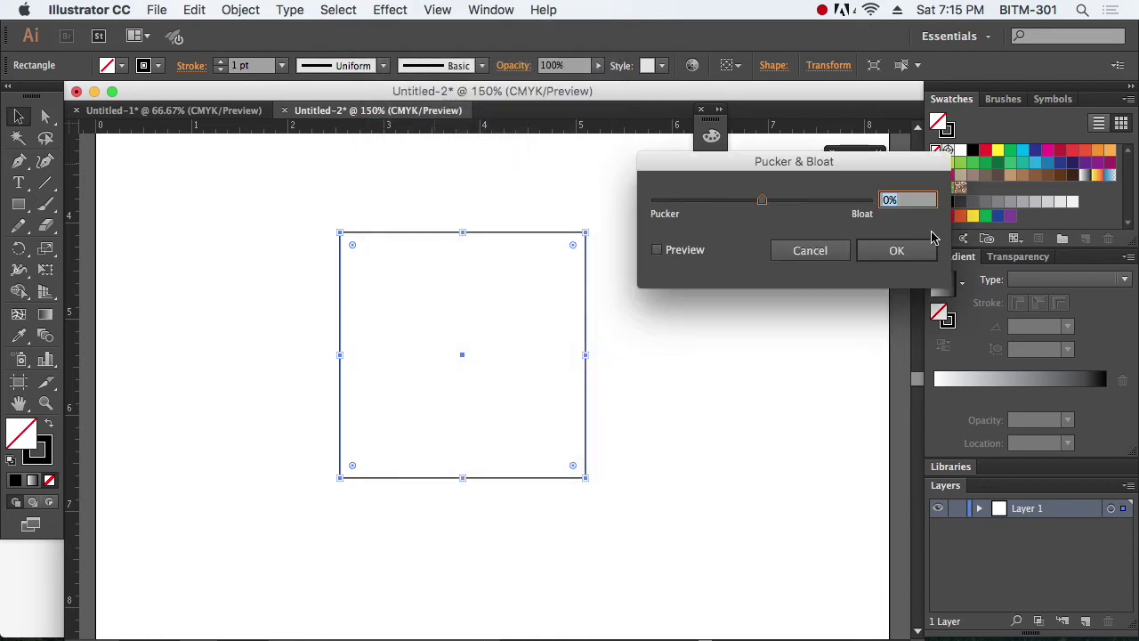
{"action": "type", "text": "44"}
{"action": "left_click", "coordinate": [678, 254]}
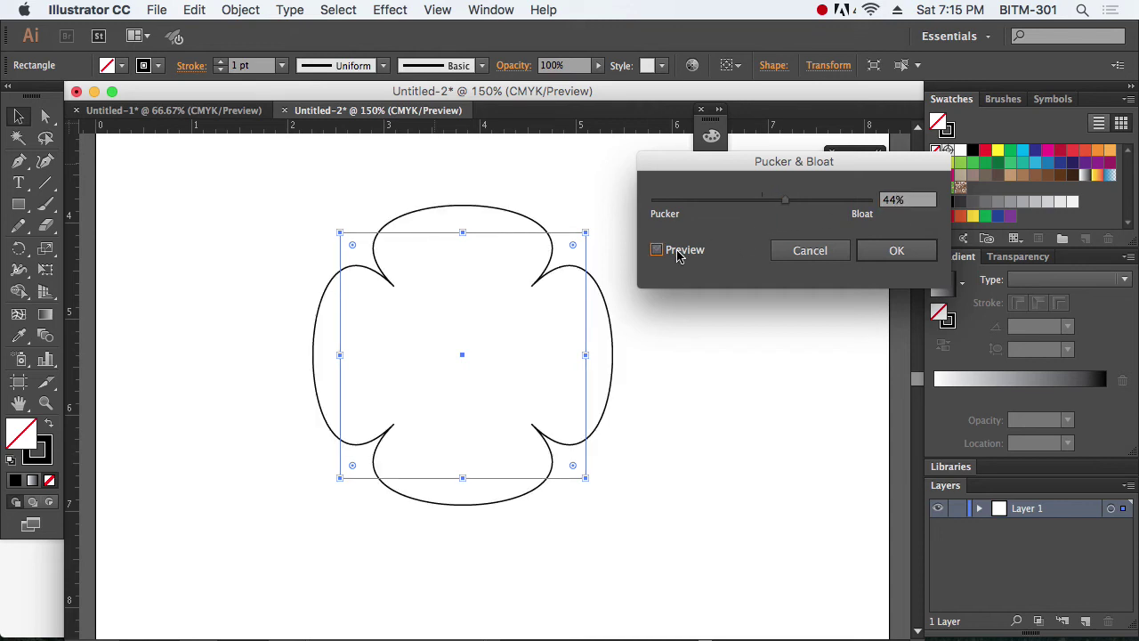
{"action": "left_click", "coordinate": [897, 252]}
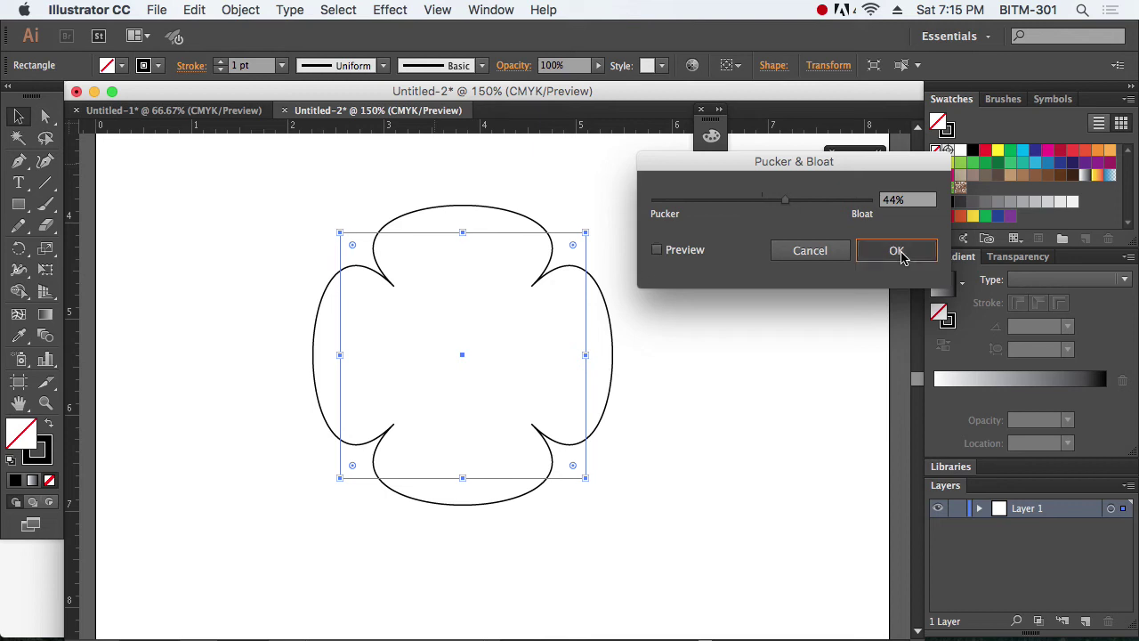
Expand the appearance of the bloated square so its effect becomes an actual path, and deselect it.
{"action": "left_click", "coordinate": [715, 342]}
{"action": "left_click_drag", "start_coordinate": [691, 300], "coordinate": [560, 336]}
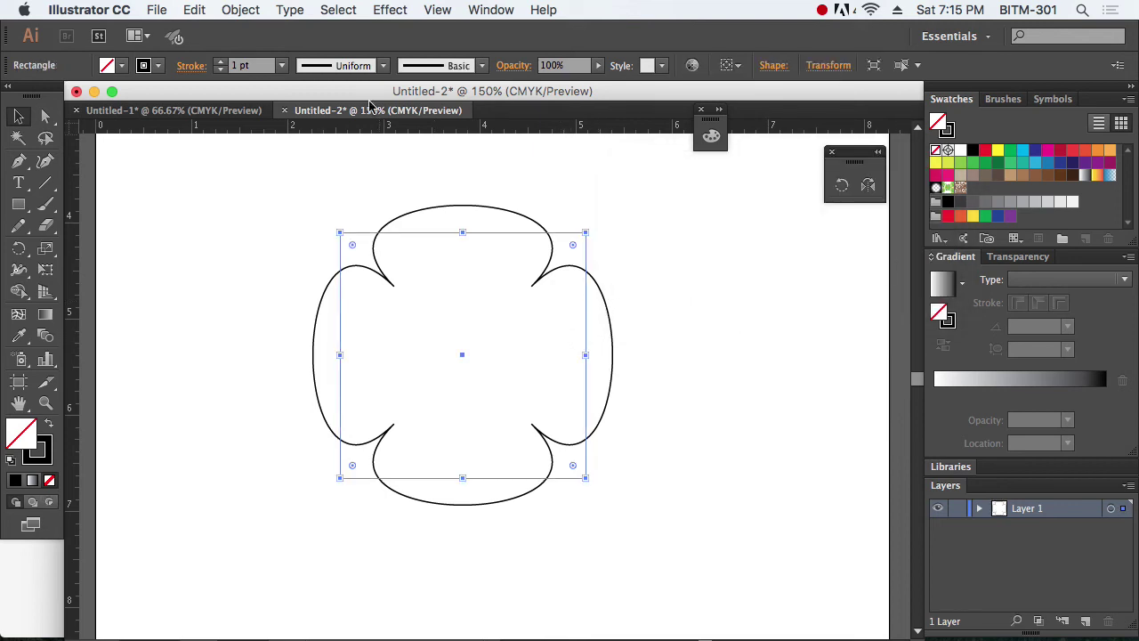
{"action": "left_click", "coordinate": [240, 10]}
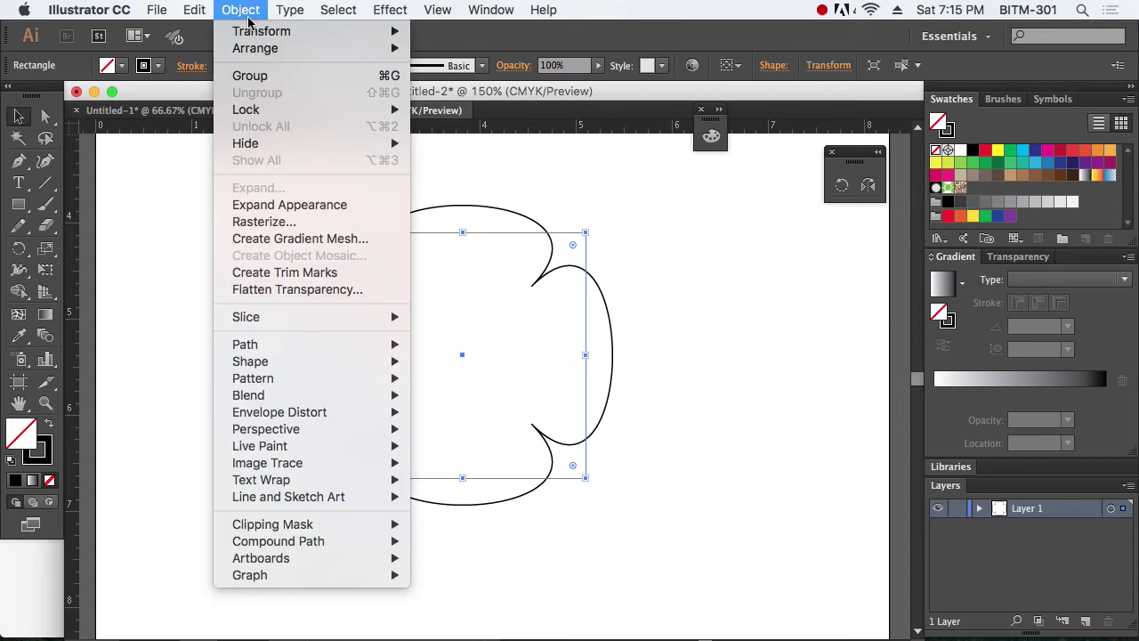
{"action": "left_click", "coordinate": [290, 212]}
{"action": "left_click", "coordinate": [690, 323]}
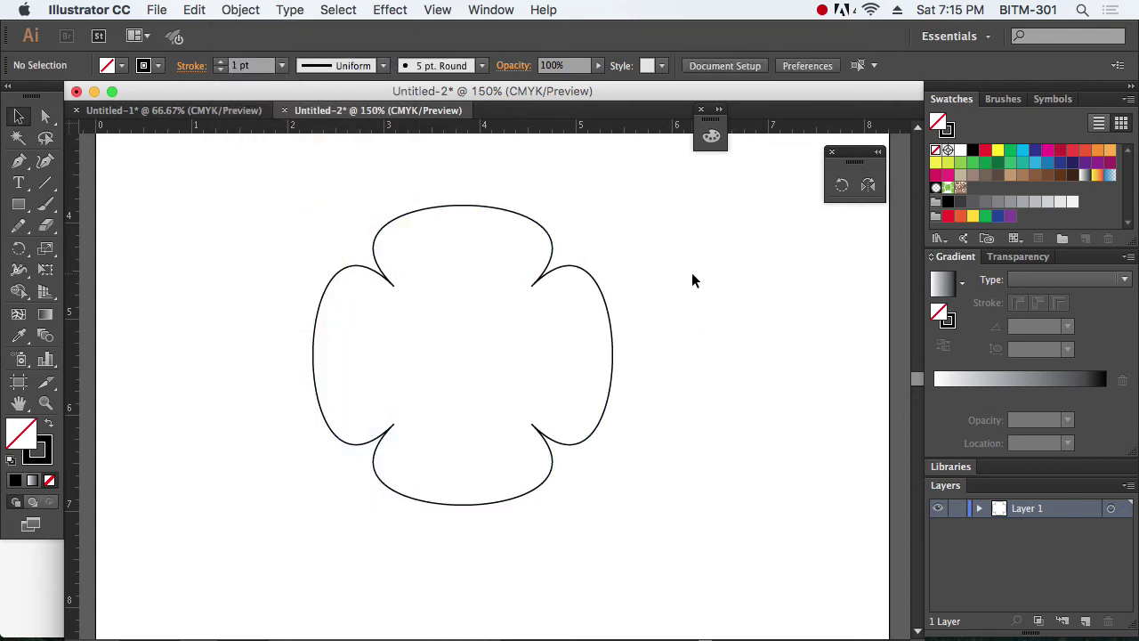
Convert the expanded four-lobed path into a guide and show the document's guides.
{"action": "left_click_drag", "start_coordinate": [691, 276], "coordinate": [541, 343]}
{"action": "right_click", "coordinate": [609, 313]}
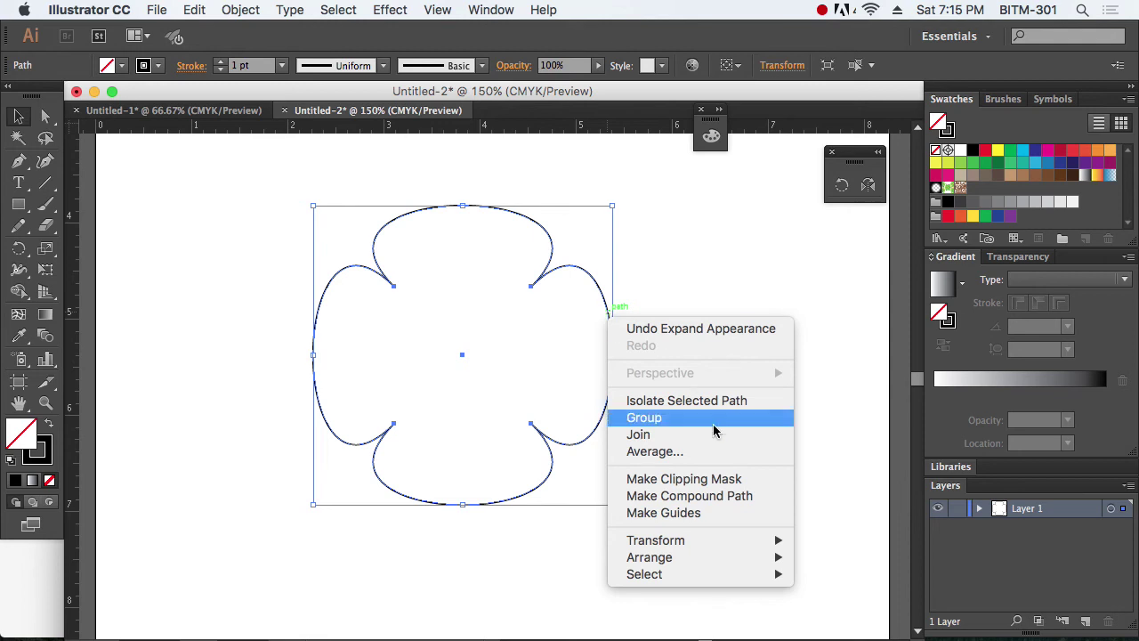
{"action": "left_click", "coordinate": [703, 513]}
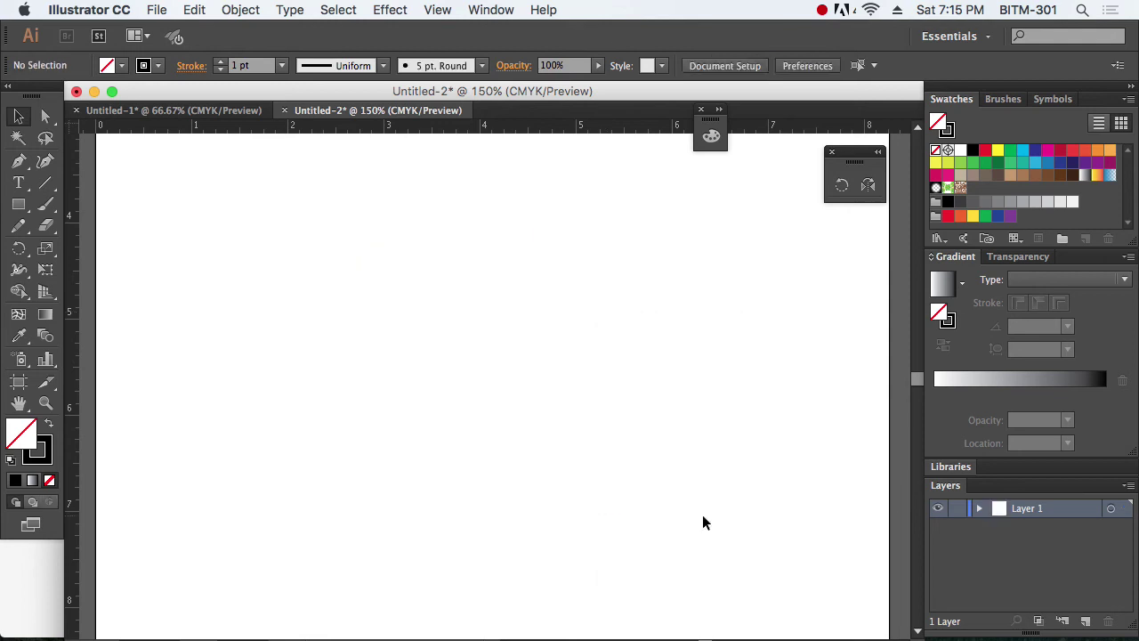
{"action": "key", "text": "super+semicolon"}
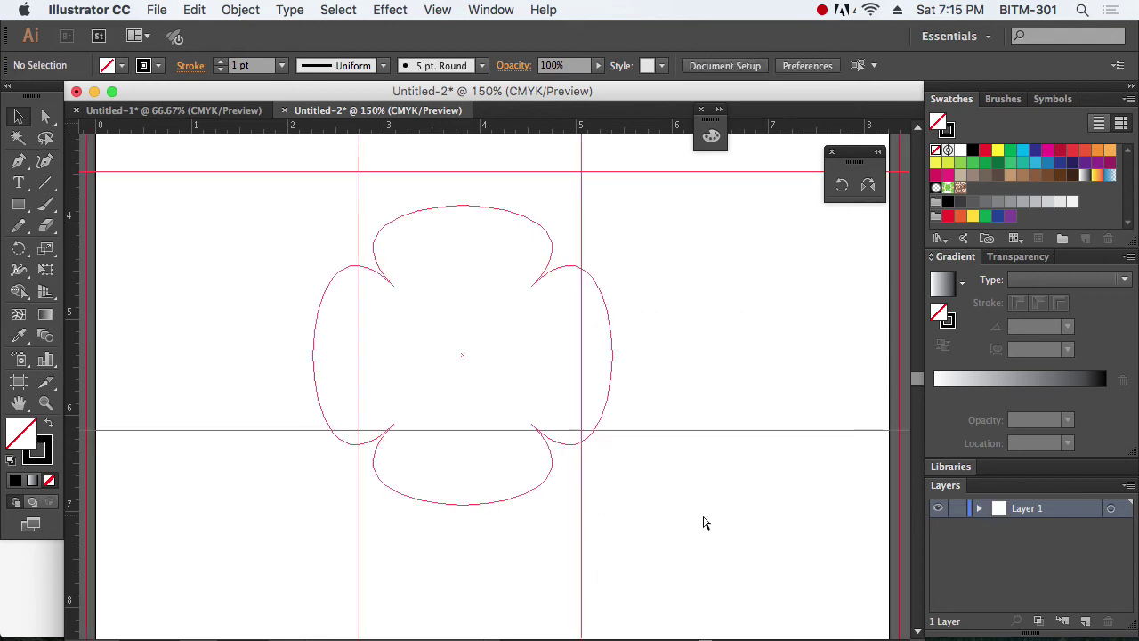
With guides unlocked, delete the straight ruler guides crossing the artboard around the four-lobed guide, and lock the guides again.
{"action": "right_click", "coordinate": [715, 517]}
{"action": "left_click", "coordinate": [736, 566]}
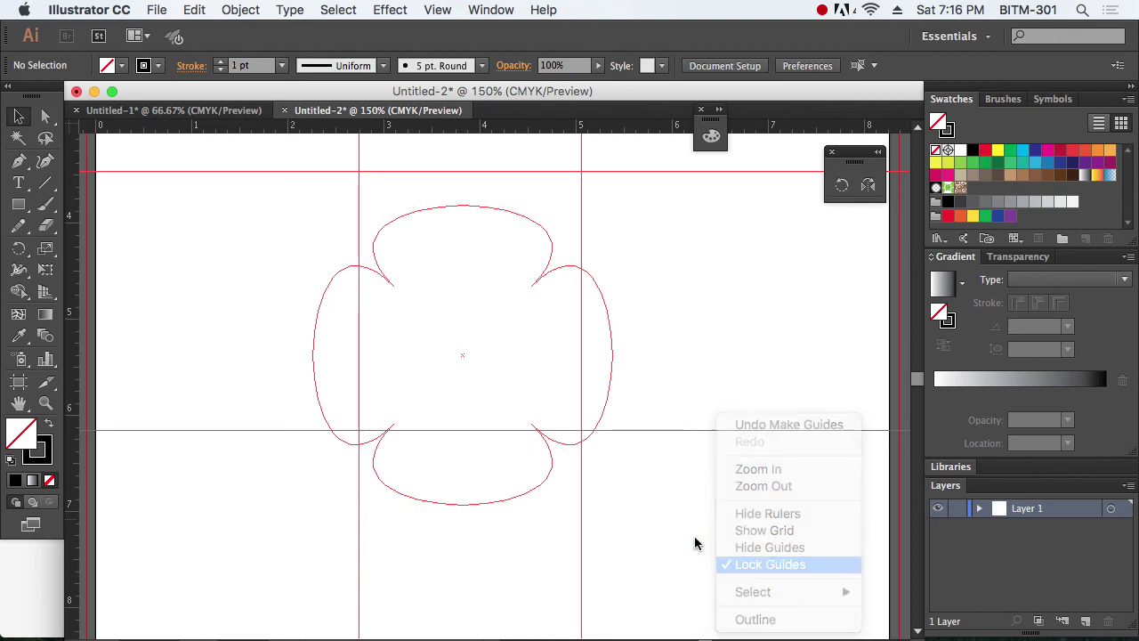
{"action": "key", "text": "Delete"}
{"action": "left_click_drag", "start_coordinate": [617, 176], "coordinate": [550, 162]}
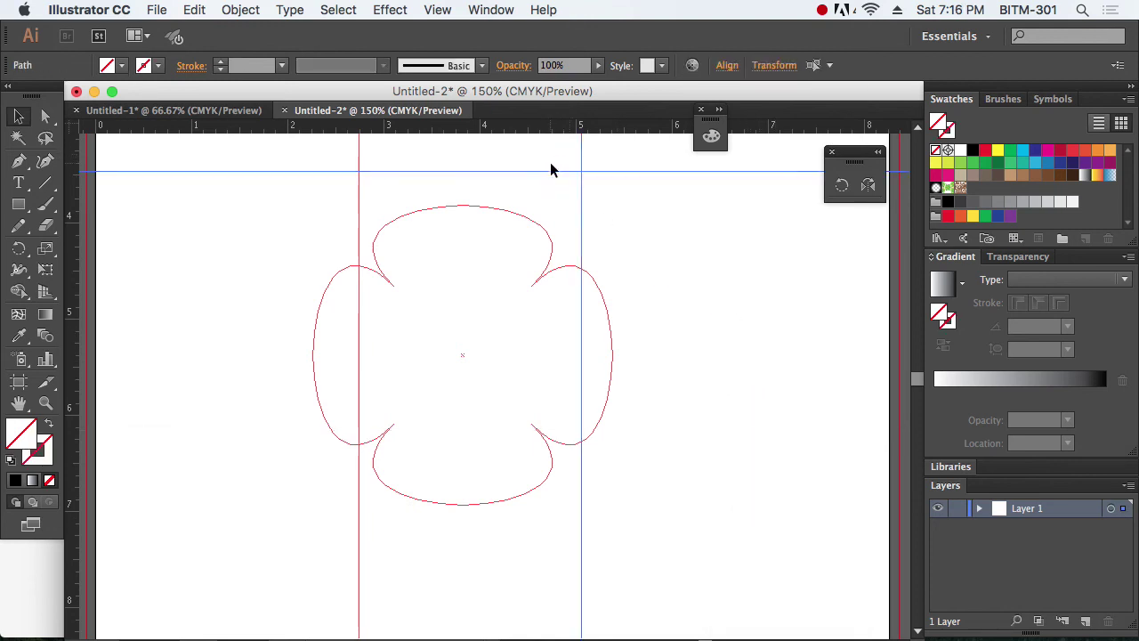
{"action": "key", "text": "Delete"}
{"action": "left_click_drag", "start_coordinate": [341, 172], "coordinate": [373, 178]}
{"action": "key", "text": "Delete"}
{"action": "key", "text": "super+a"}
{"action": "left_click", "coordinate": [667, 294]}
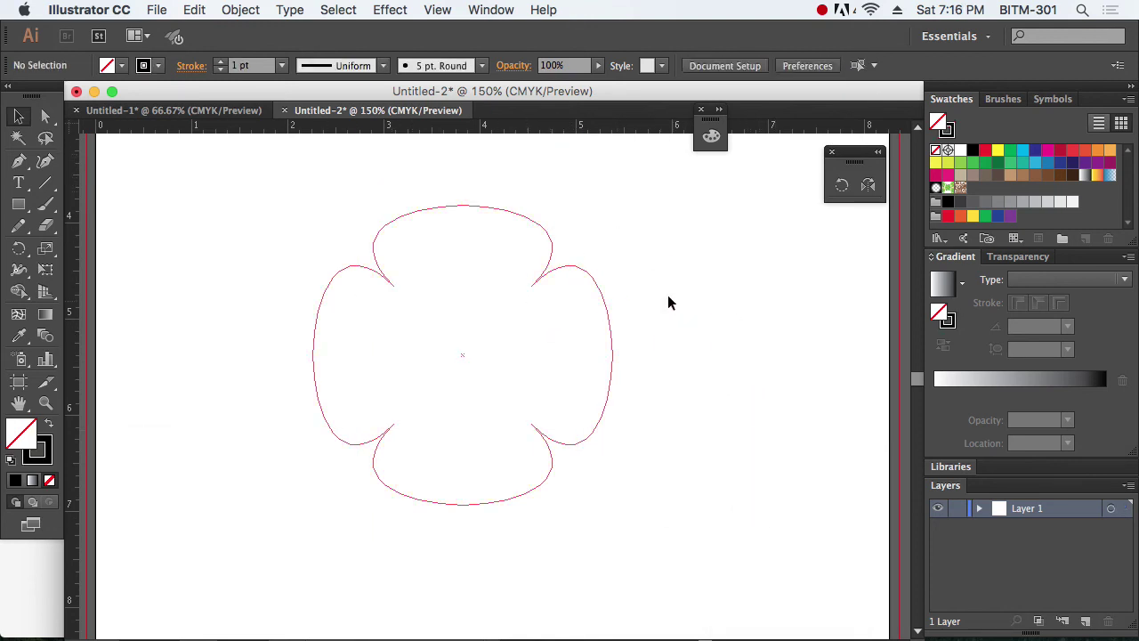
{"action": "right_click", "coordinate": [665, 296]}
{"action": "left_click", "coordinate": [725, 449]}
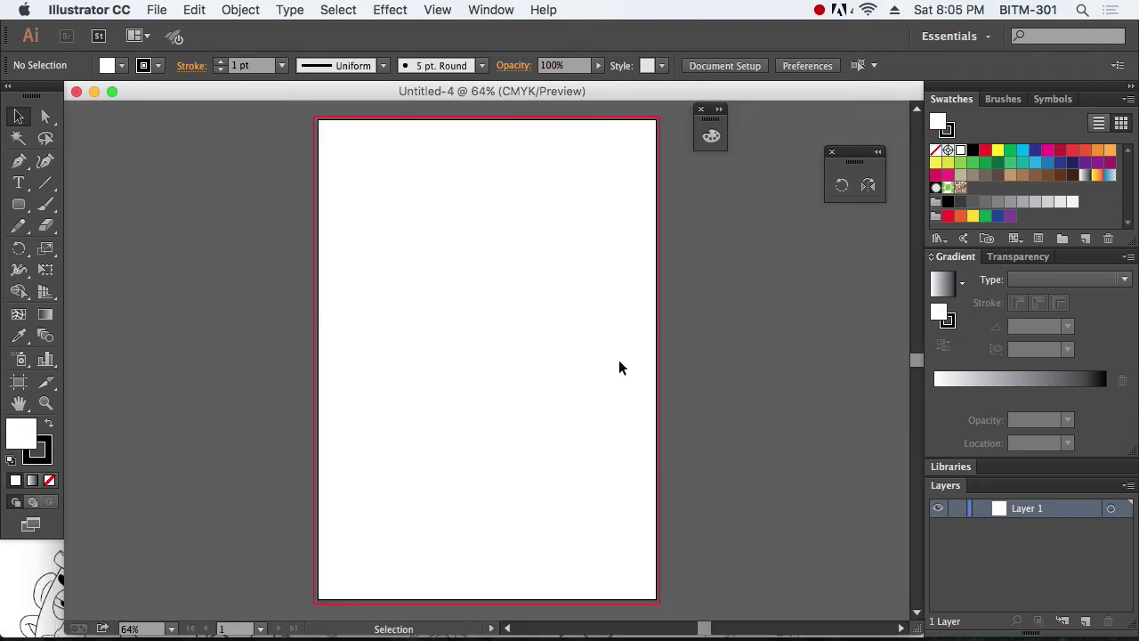
View the new blank document at its actual size of 100% and display the rulers.
{"action": "key", "text": "super+1"}
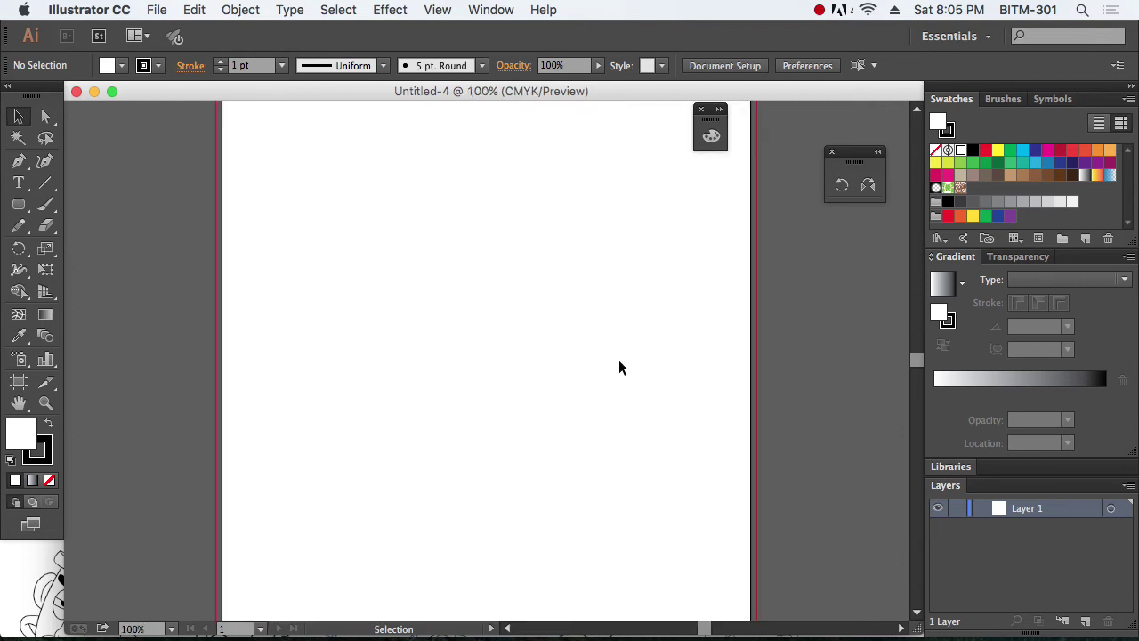
{"action": "left_click", "coordinate": [429, 10]}
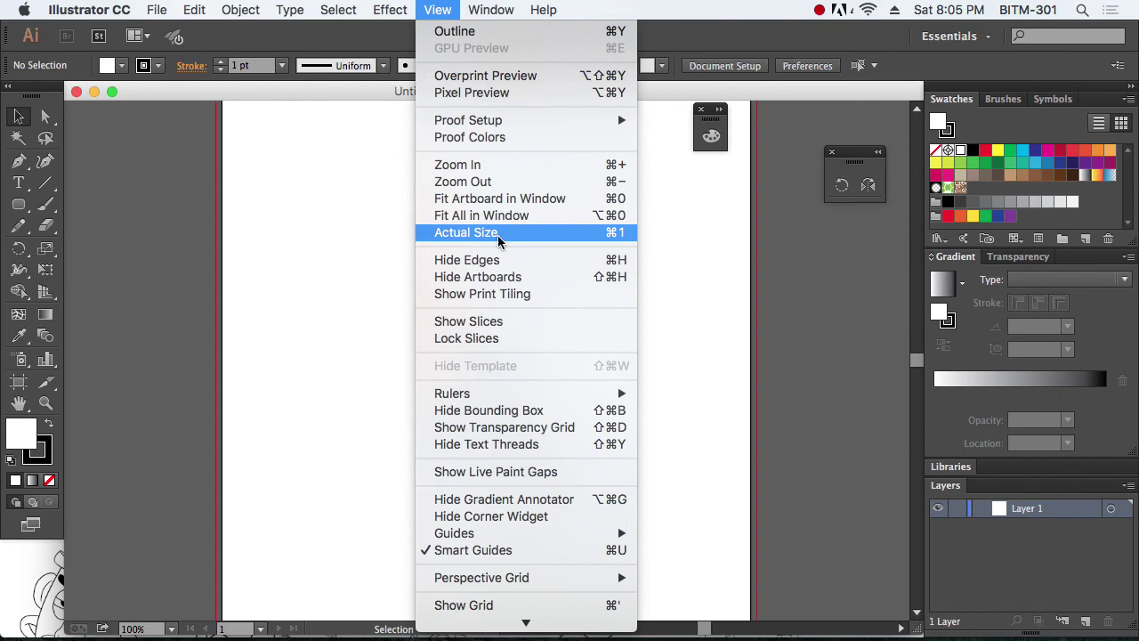
{"action": "left_click", "coordinate": [544, 234]}
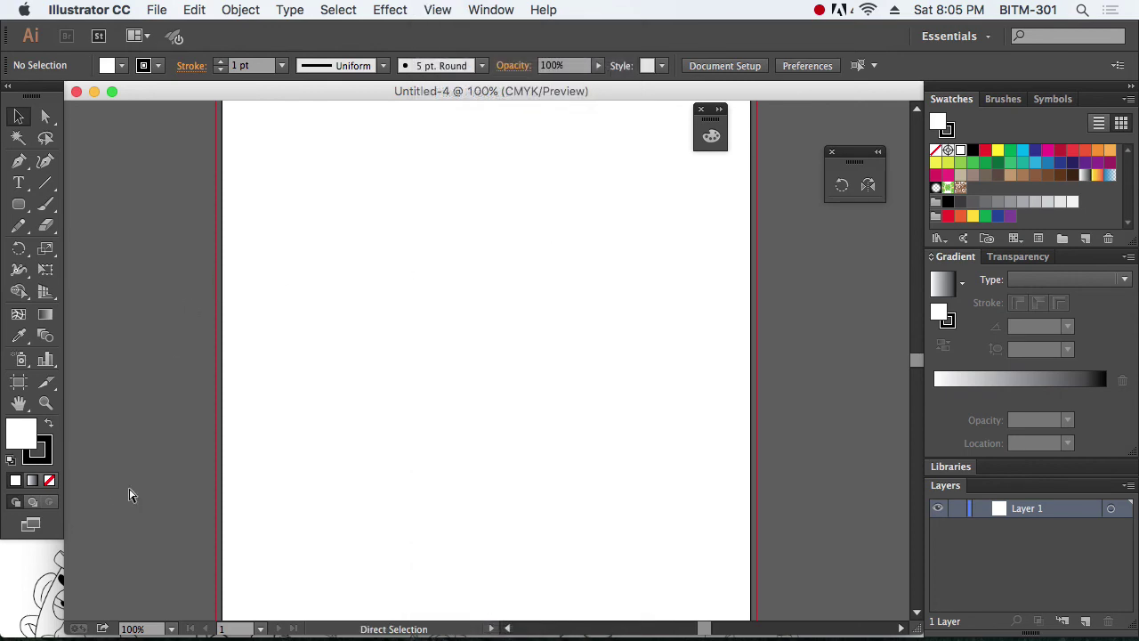
{"action": "key", "text": "super+r"}
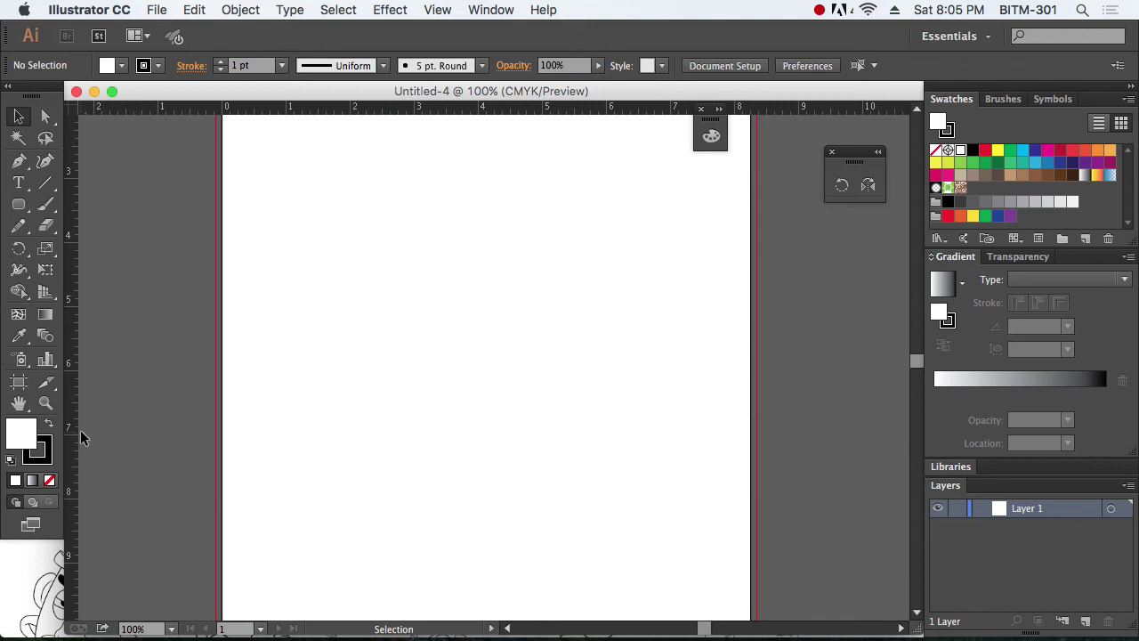
Place three vertical ruler guides on the artboard at about 4.46, 4.28 and 3.82 in.
{"action": "left_click_drag", "start_coordinate": [78, 434], "coordinate": [507, 457]}
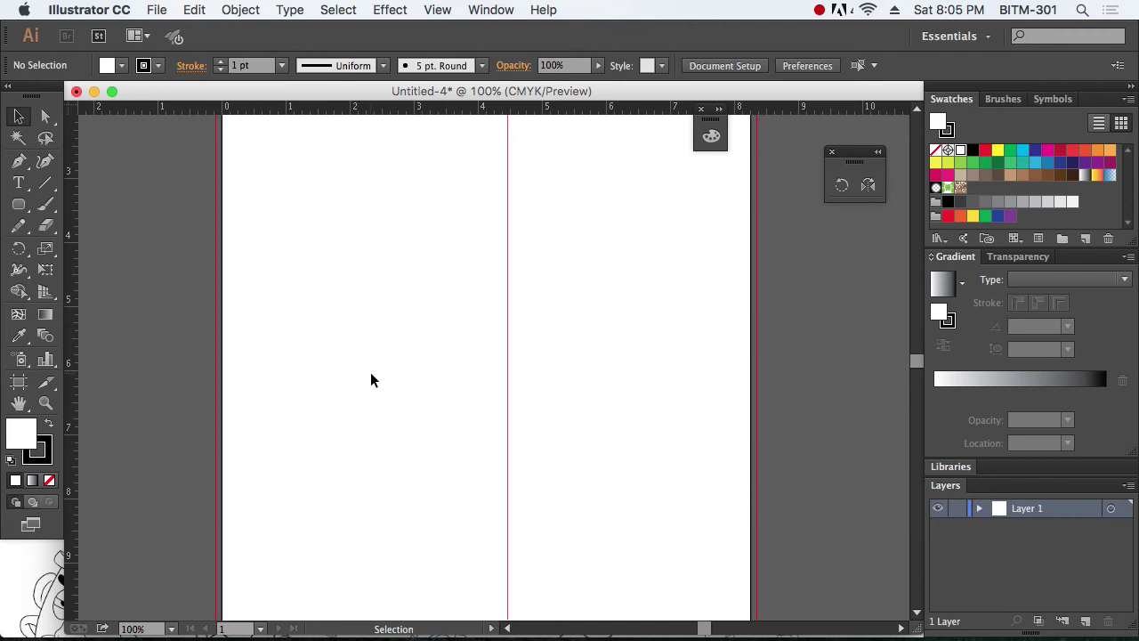
{"action": "right_click", "coordinate": [400, 358]}
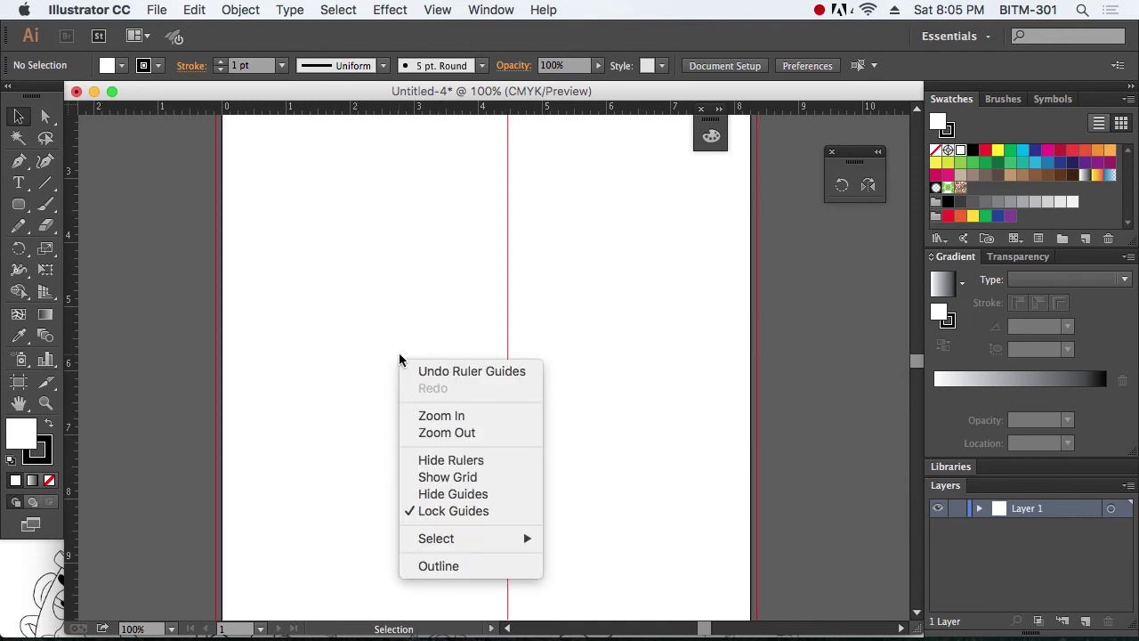
{"action": "left_click", "coordinate": [331, 420]}
{"action": "left_click_drag", "start_coordinate": [73, 434], "coordinate": [496, 471]}
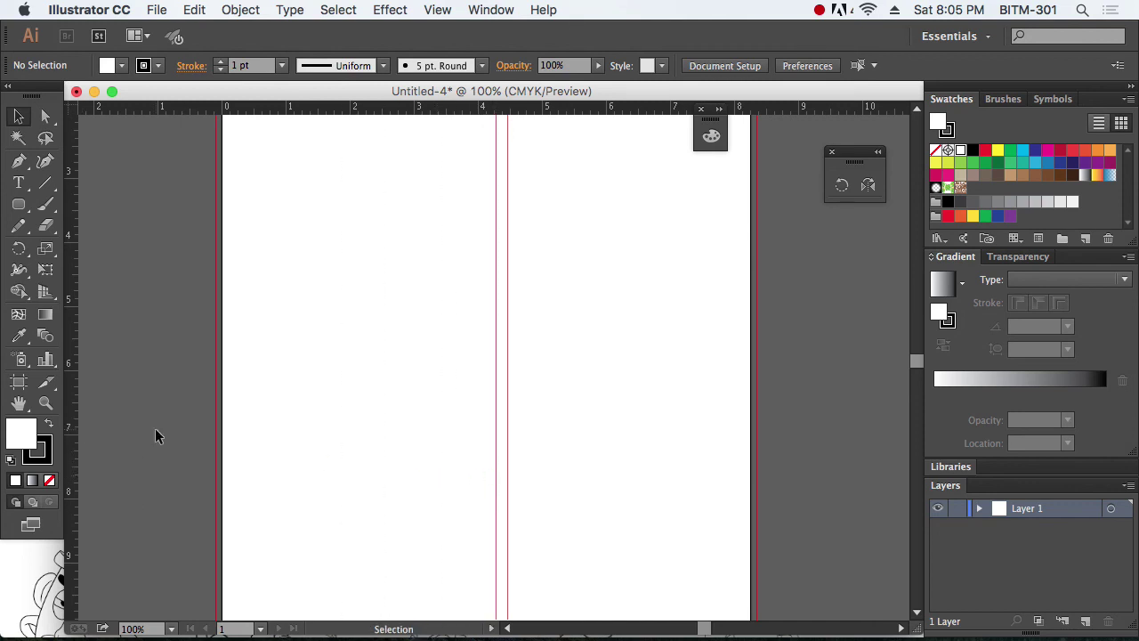
{"action": "left_click_drag", "start_coordinate": [71, 407], "coordinate": [466, 477]}
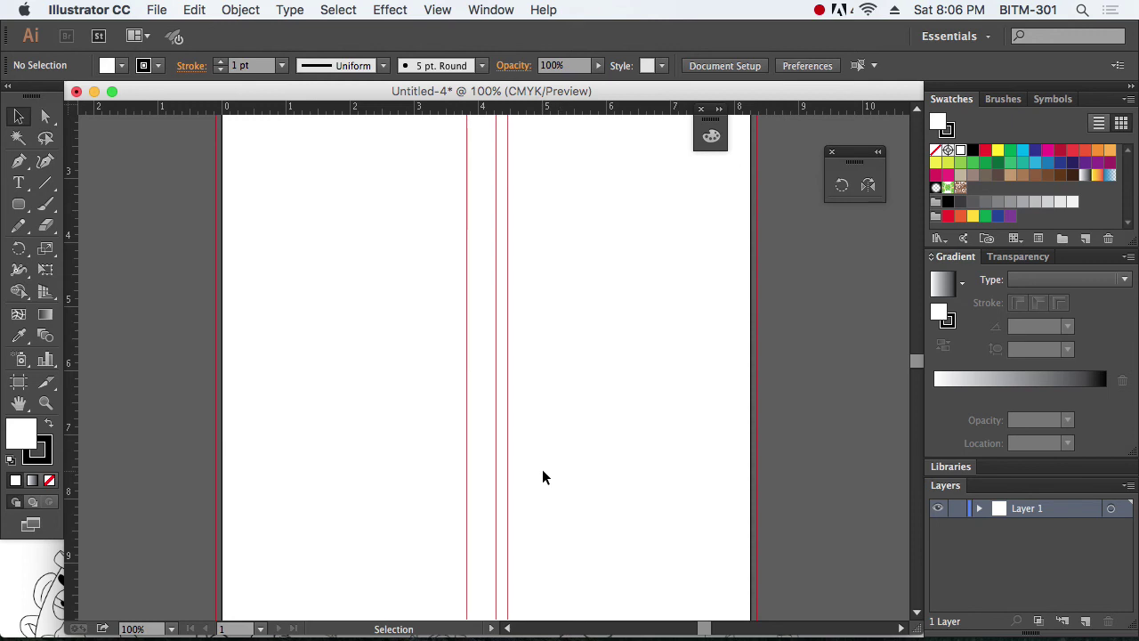
With no fill, draw a stepped Pen path from the 4.46 in guide: about 0.18 in left, 1.36 in up and 0.46 in left.
{"action": "left_click", "coordinate": [20, 163]}
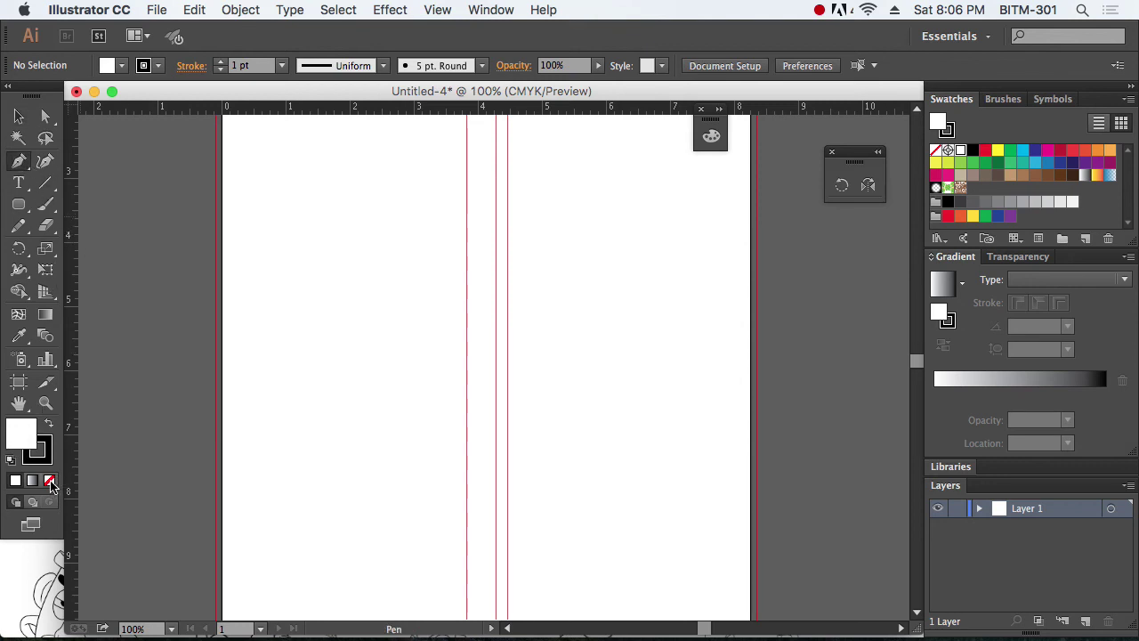
{"action": "left_click", "coordinate": [49, 480]}
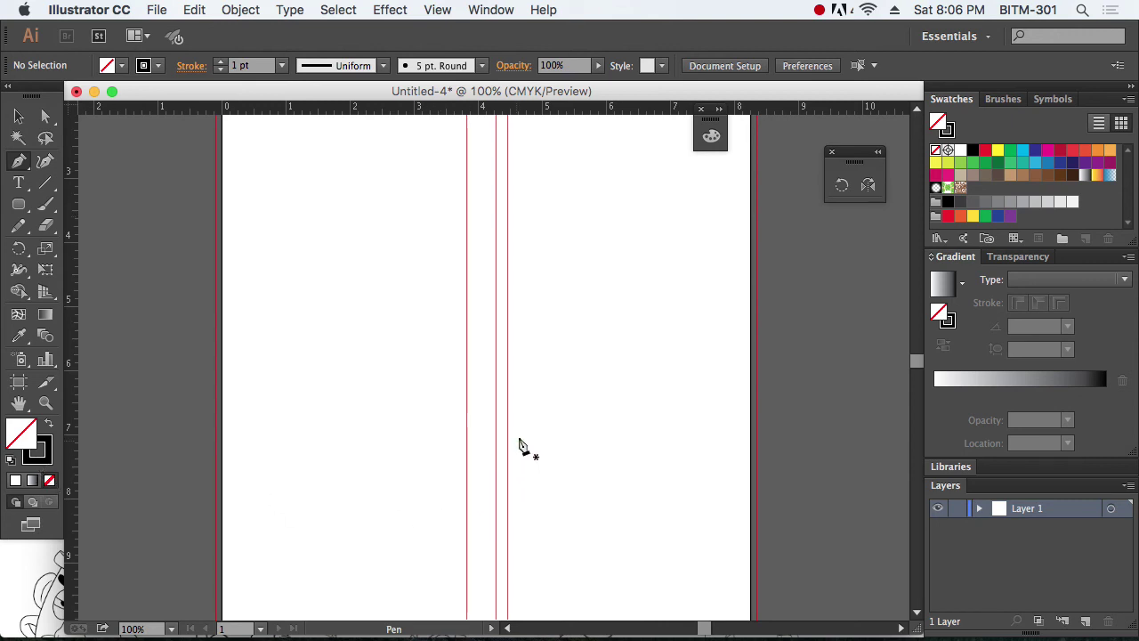
{"action": "key", "text": "super+space"}
{"action": "left_click_drag", "start_coordinate": [415, 167], "coordinate": [625, 534]}
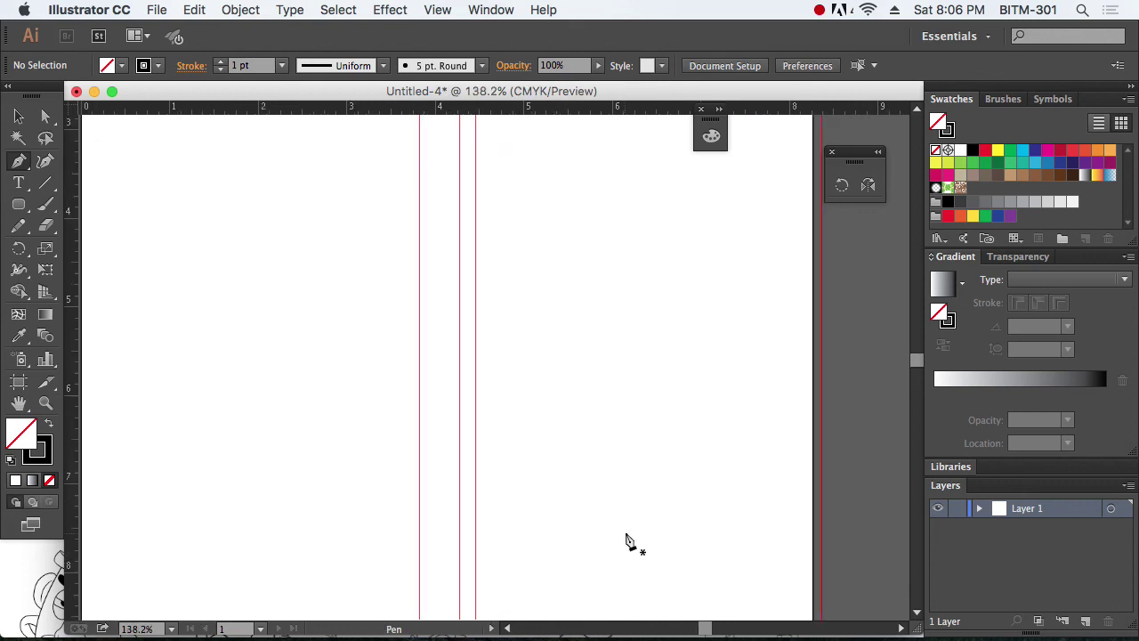
{"action": "left_click", "coordinate": [475, 527]}
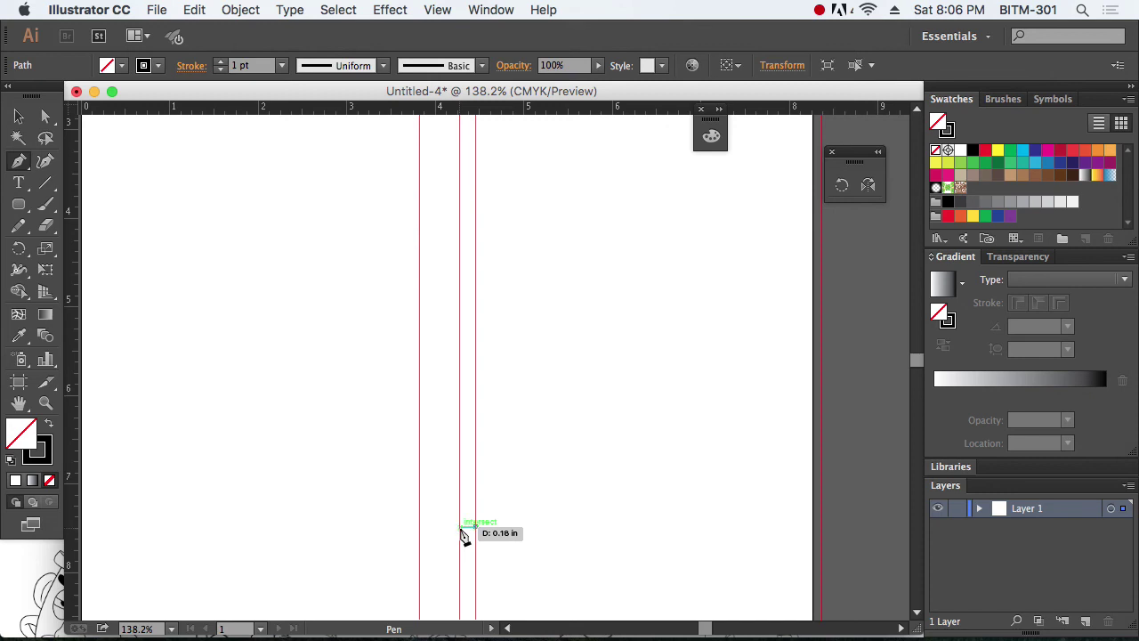
{"action": "left_click", "coordinate": [461, 527]}
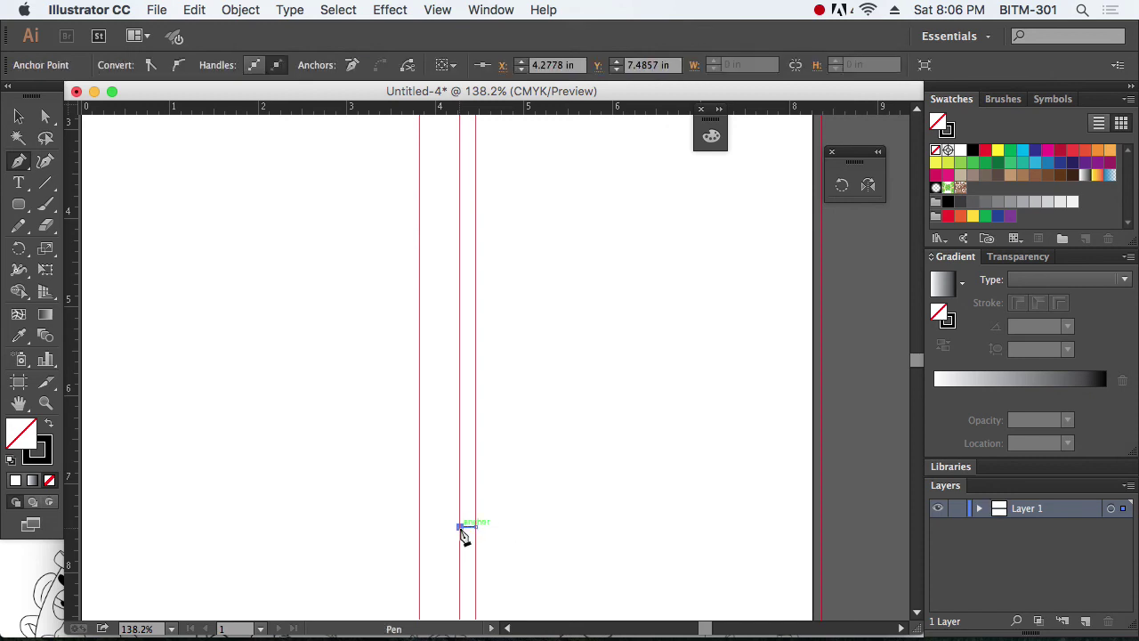
{"action": "left_click", "coordinate": [461, 403]}
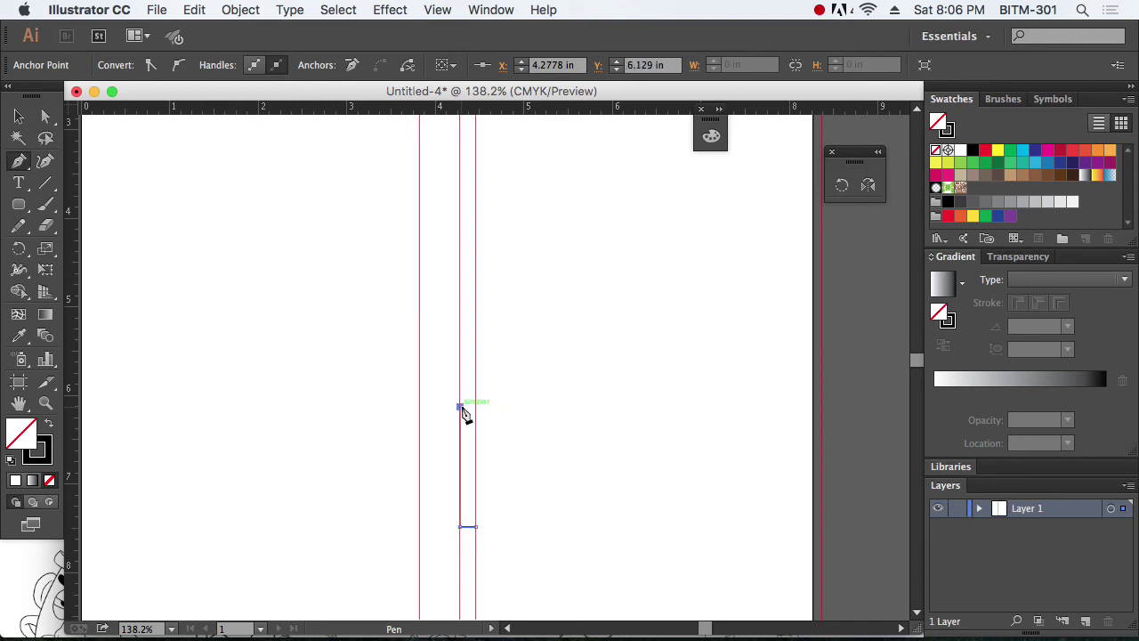
{"action": "left_click", "coordinate": [419, 405]}
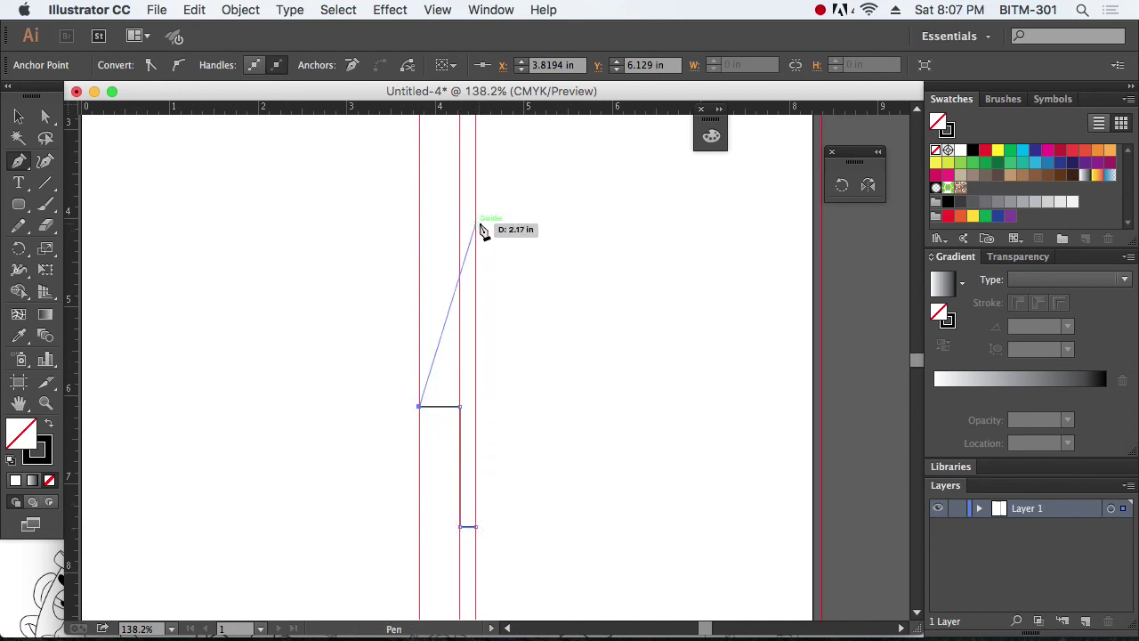
Finish the half outline with a curve bulging left up to the 4.46 in guide at about Y 4.06 in, and hide the guides.
{"action": "left_click_drag", "start_coordinate": [478, 223], "coordinate": [548, 195]}
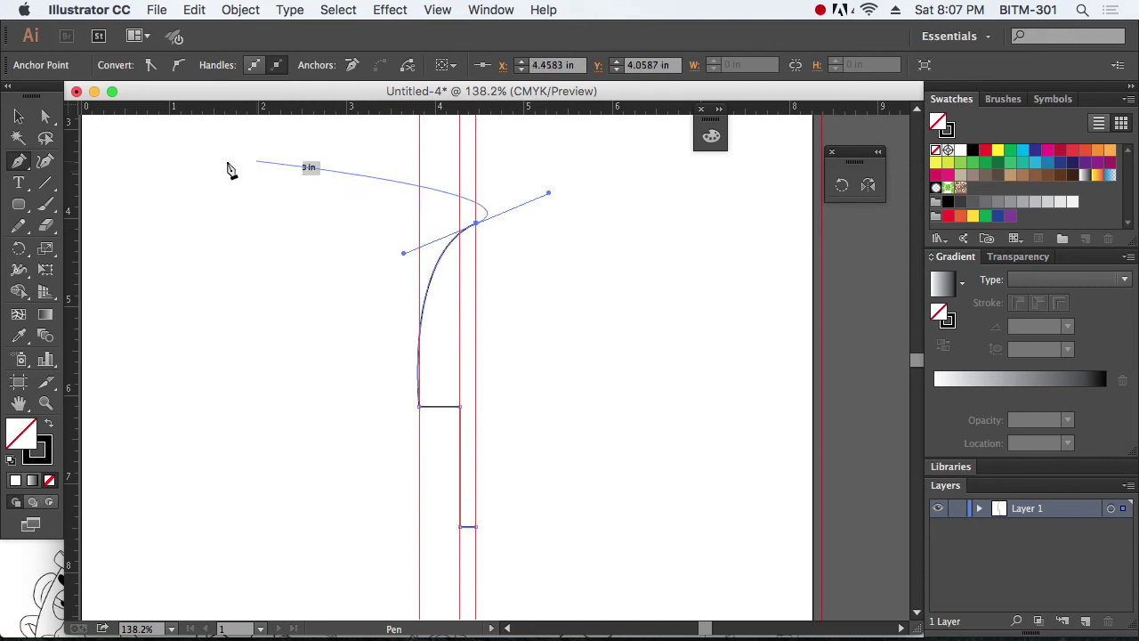
{"action": "left_click", "coordinate": [19, 117]}
{"action": "left_click", "coordinate": [300, 252]}
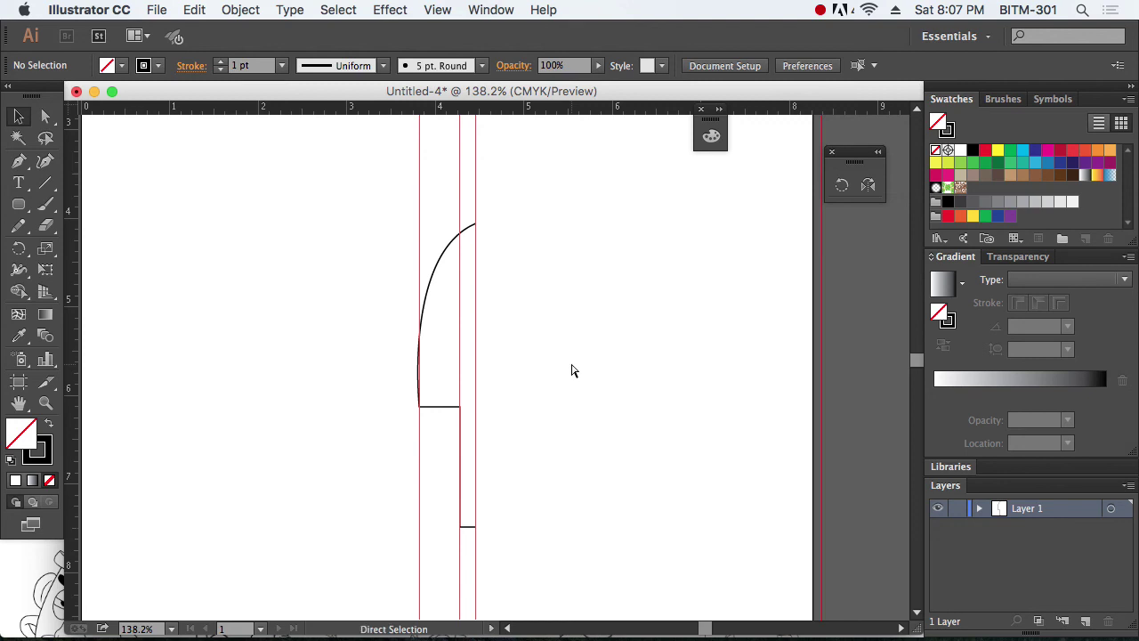
{"action": "key", "text": "super+semicolon"}
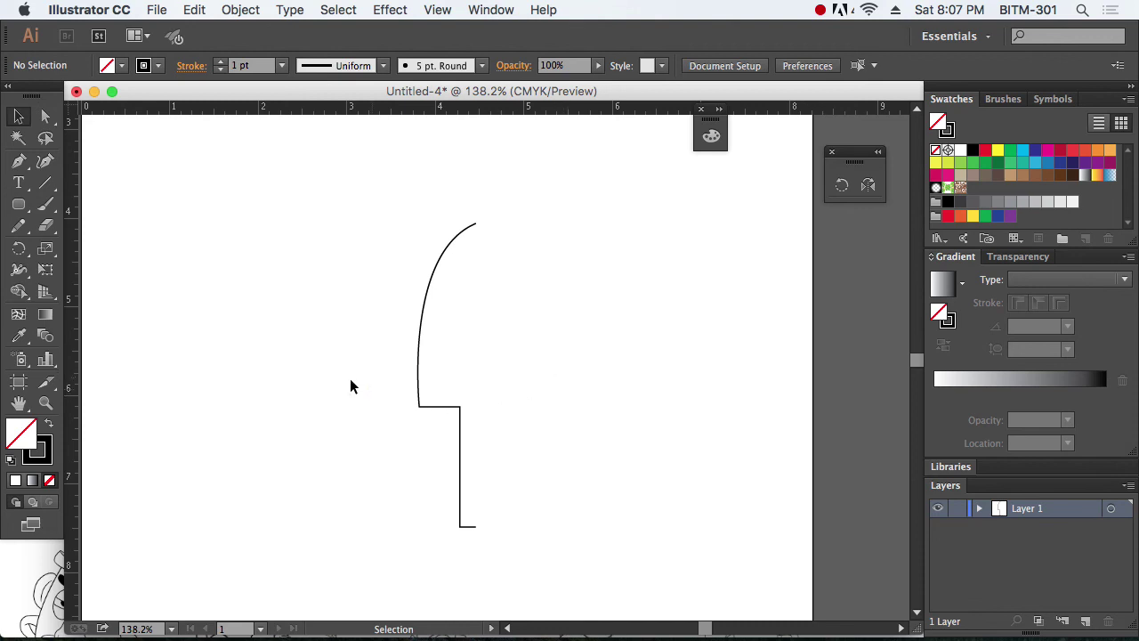
Reflect a copy of the half outline across the vertical axis through its two open endpoints, and deselect the result.
{"action": "left_click_drag", "start_coordinate": [311, 326], "coordinate": [645, 471]}
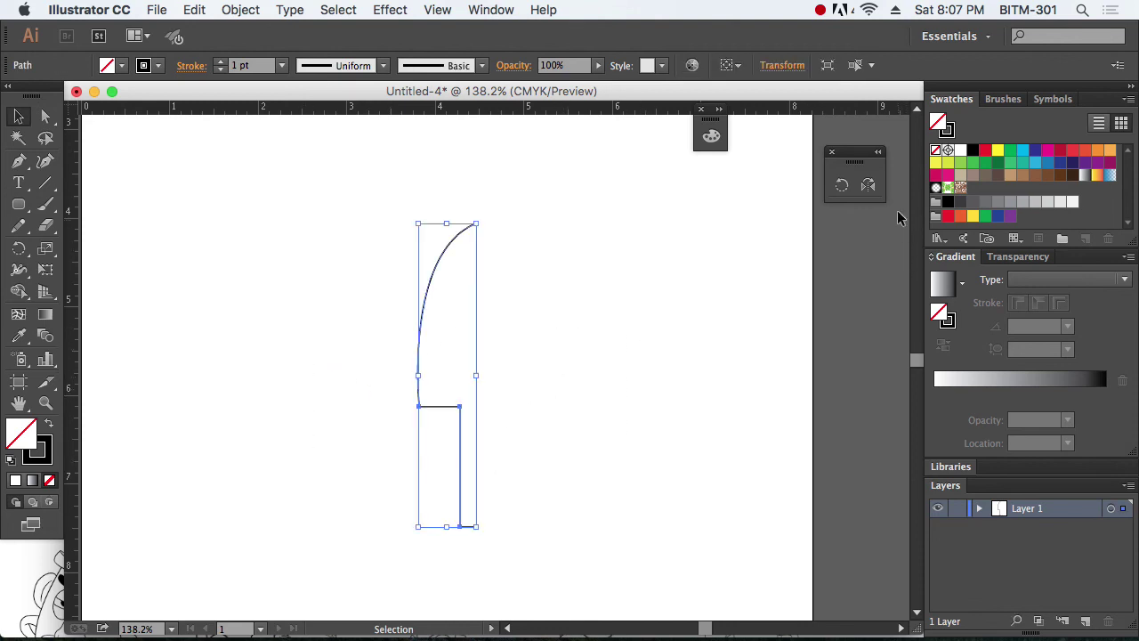
{"action": "left_click", "coordinate": [869, 185]}
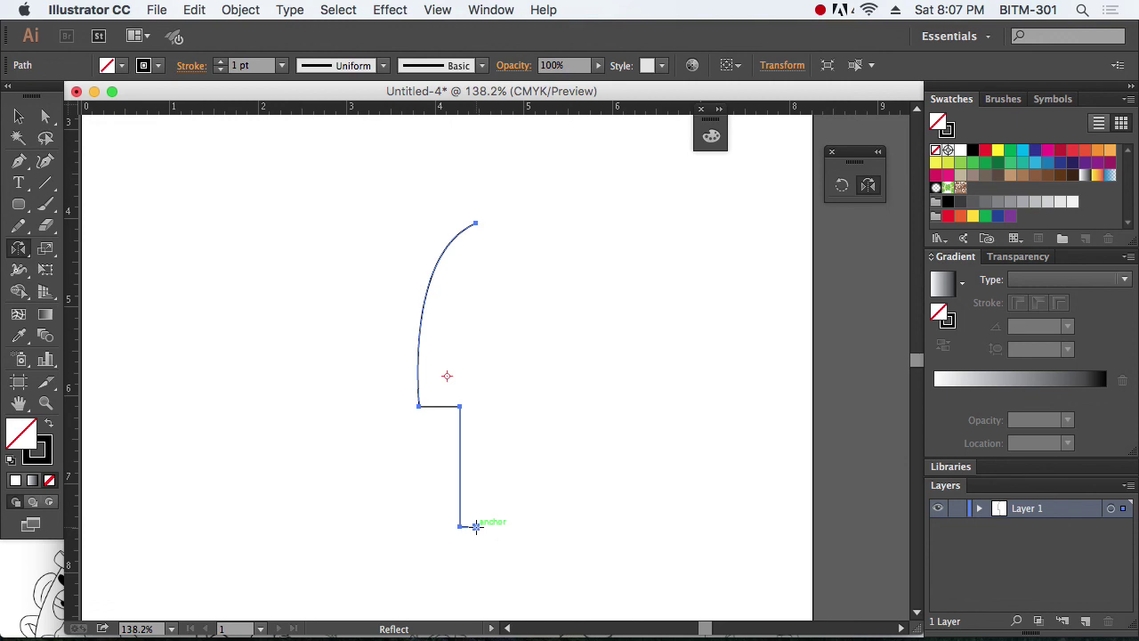
{"action": "left_click", "coordinate": [477, 526]}
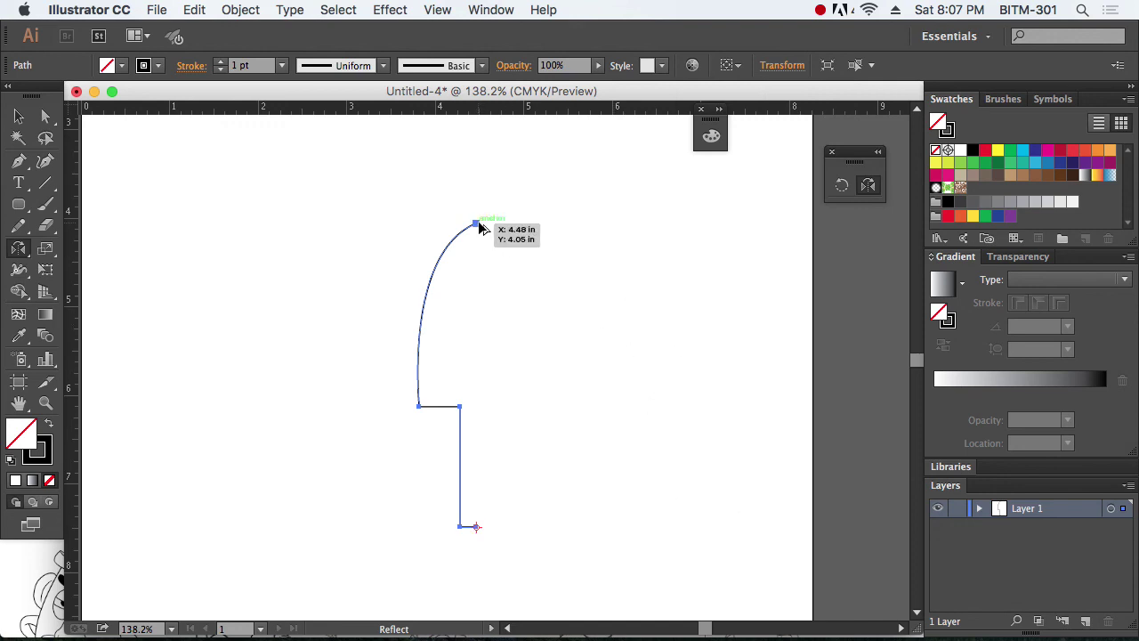
{"action": "left_click_drag", "start_coordinate": [478, 227], "coordinate": [469, 223]}
{"action": "left_click", "coordinate": [19, 117]}
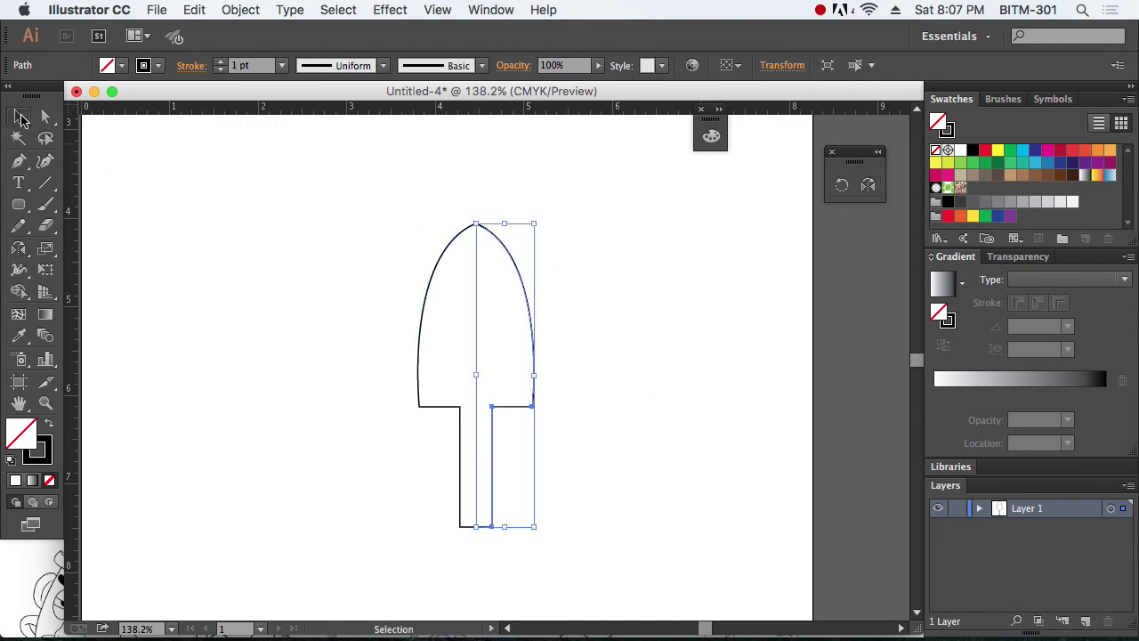
{"action": "left_click", "coordinate": [354, 315]}
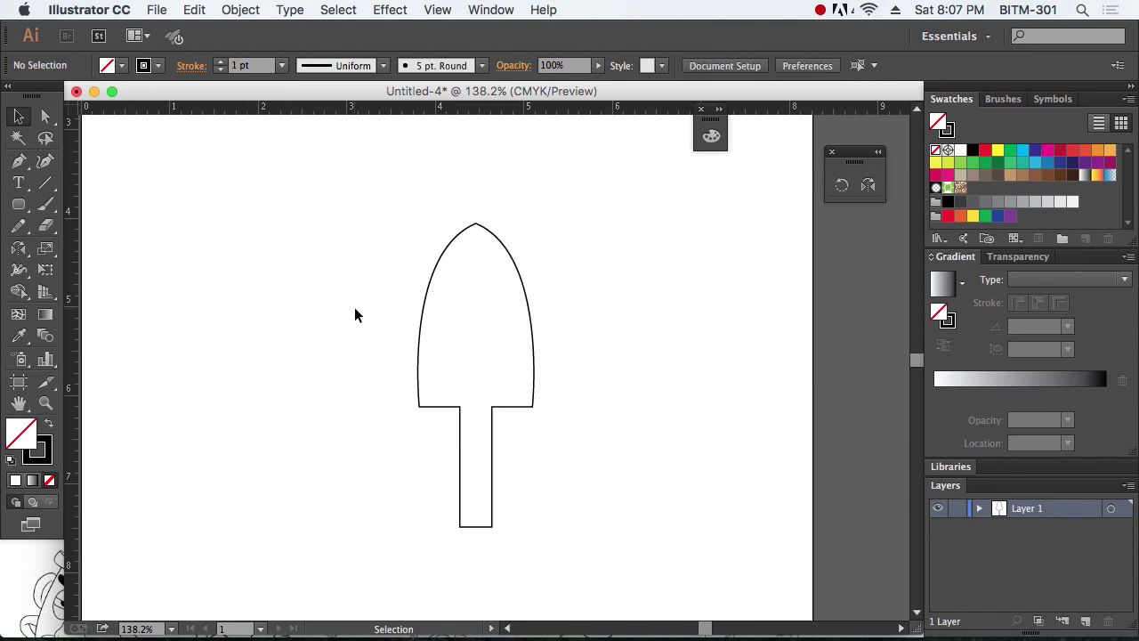
Join the two overlapping open endpoints at the outline's pointed tip into one anchor with Path > Join.
{"action": "left_click", "coordinate": [45, 117]}
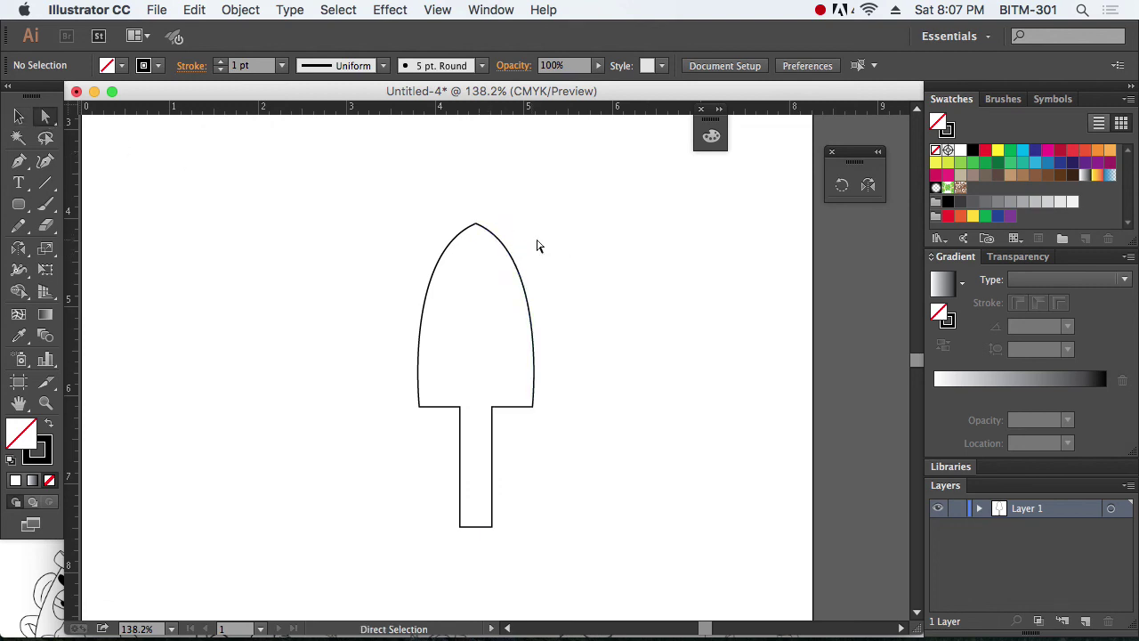
{"action": "left_click", "coordinate": [514, 268]}
{"action": "left_click_drag", "start_coordinate": [400, 262], "coordinate": [447, 293]}
{"action": "left_click", "coordinate": [527, 280]}
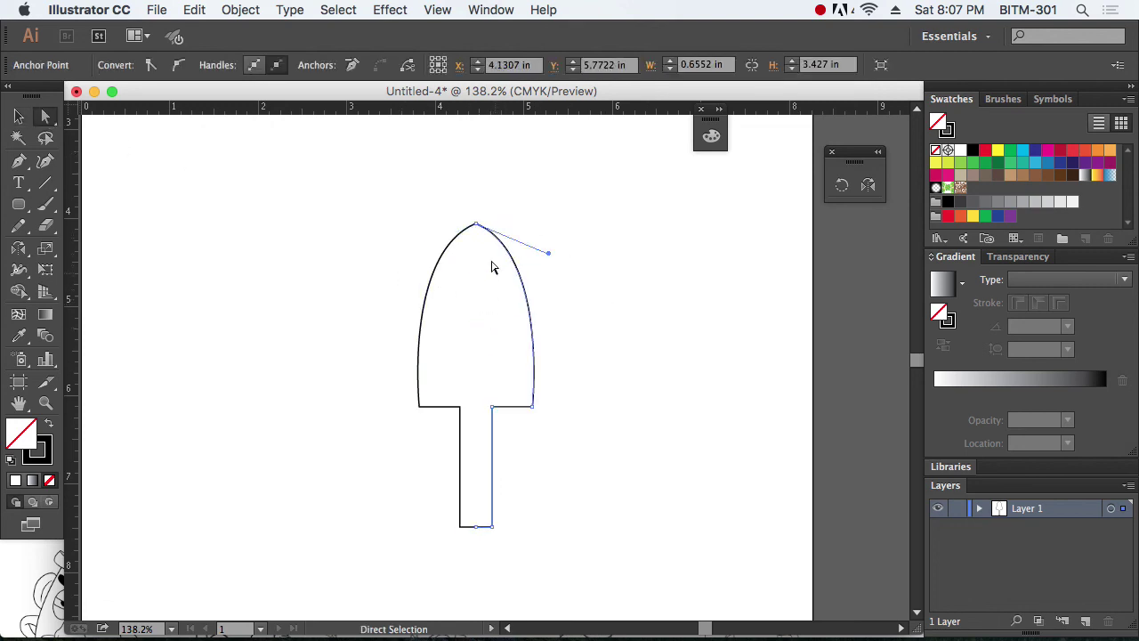
{"action": "left_click_drag", "start_coordinate": [445, 194], "coordinate": [512, 251]}
{"action": "key", "text": "z"}
{"action": "left_click", "coordinate": [547, 303]}
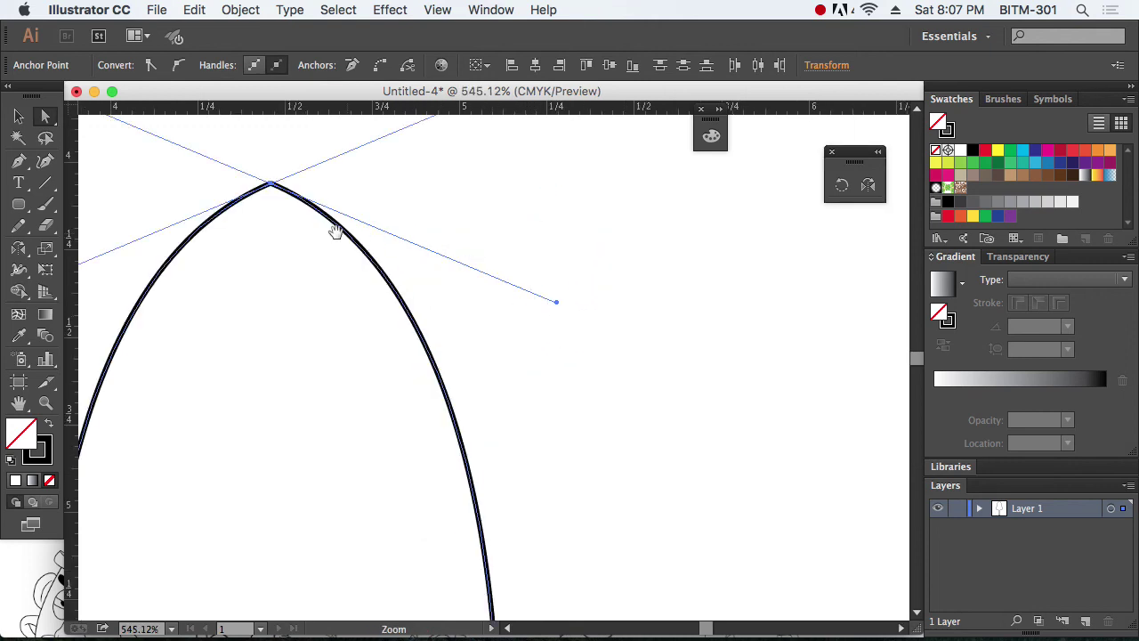
{"action": "scroll", "coordinate": [332, 229], "scroll_direction": "left", "scroll_amount": 3}
{"action": "left_click", "coordinate": [486, 293]}
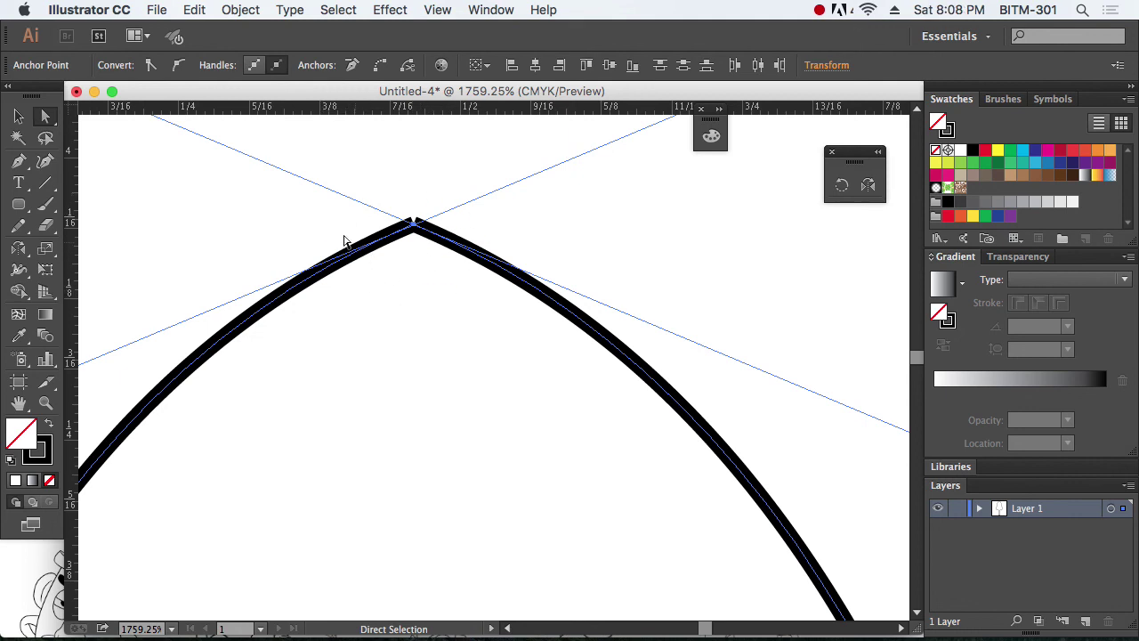
{"action": "left_click", "coordinate": [237, 11]}
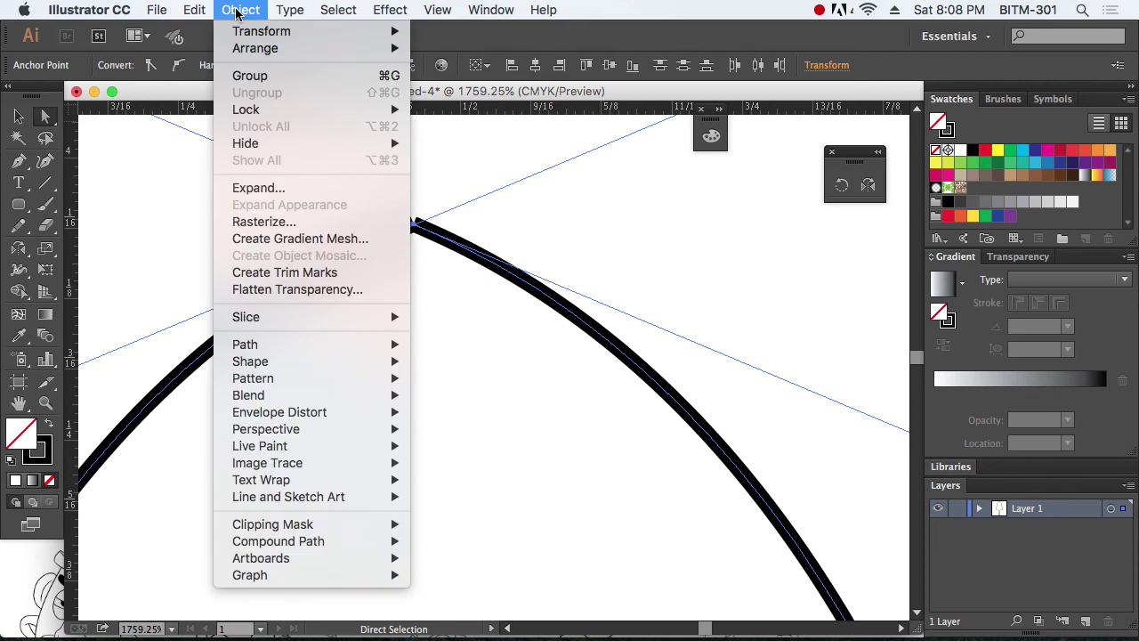
{"action": "mouse_move", "coordinate": [297, 347]}
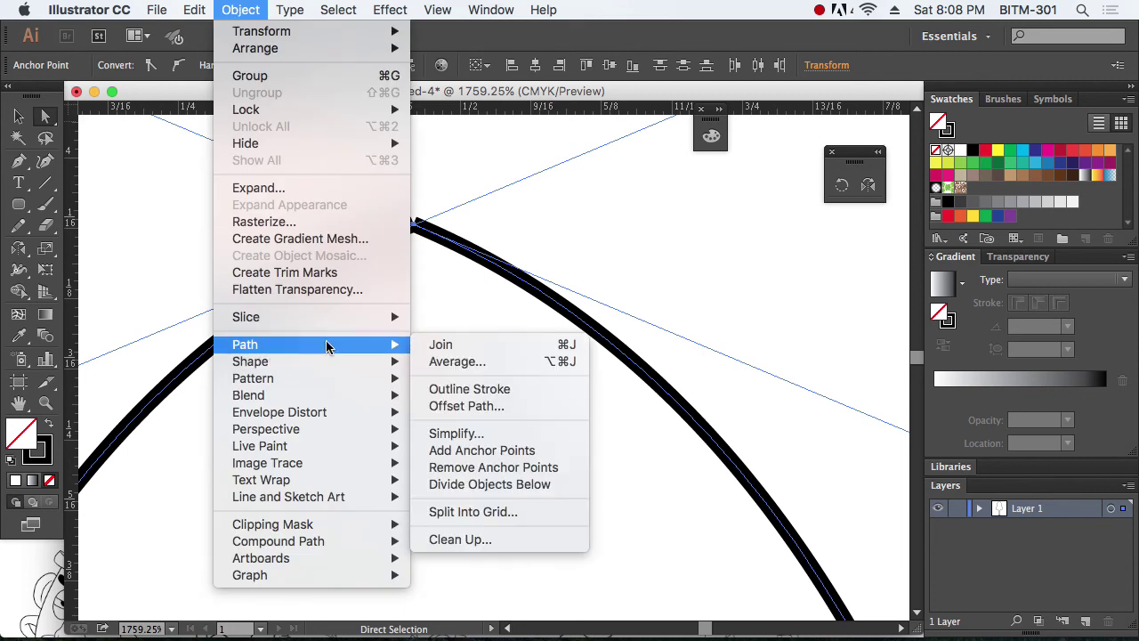
{"action": "left_click", "coordinate": [566, 350]}
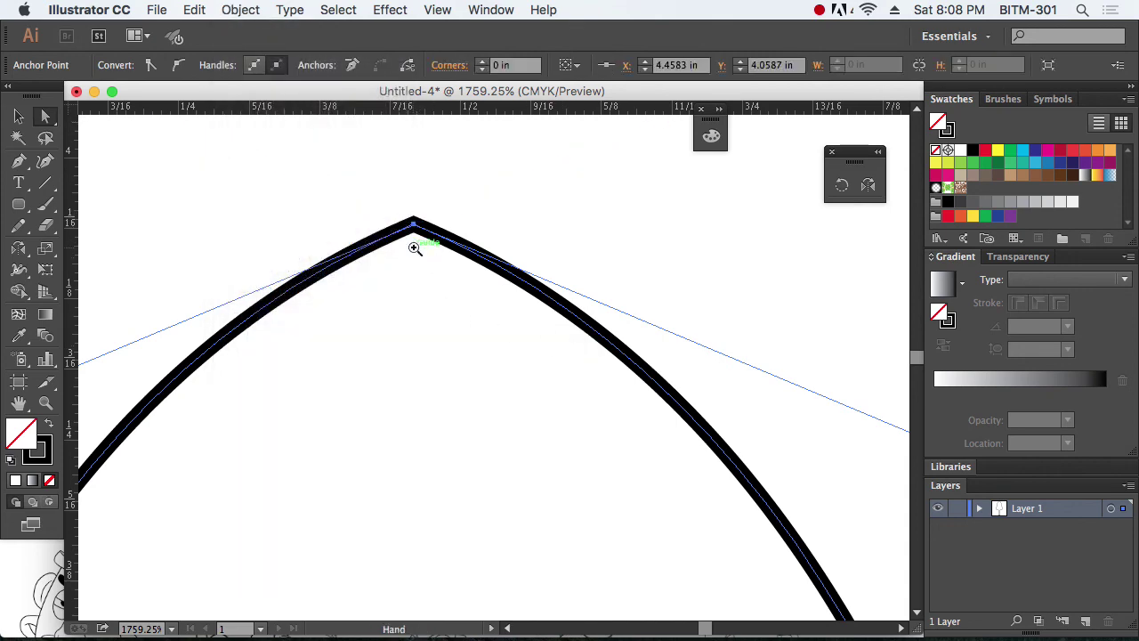
Examine the joined tip of the outline at high magnification and the whole shape around it.
{"action": "key", "text": "super+space"}
{"action": "left_click_drag", "start_coordinate": [377, 216], "coordinate": [501, 305]}
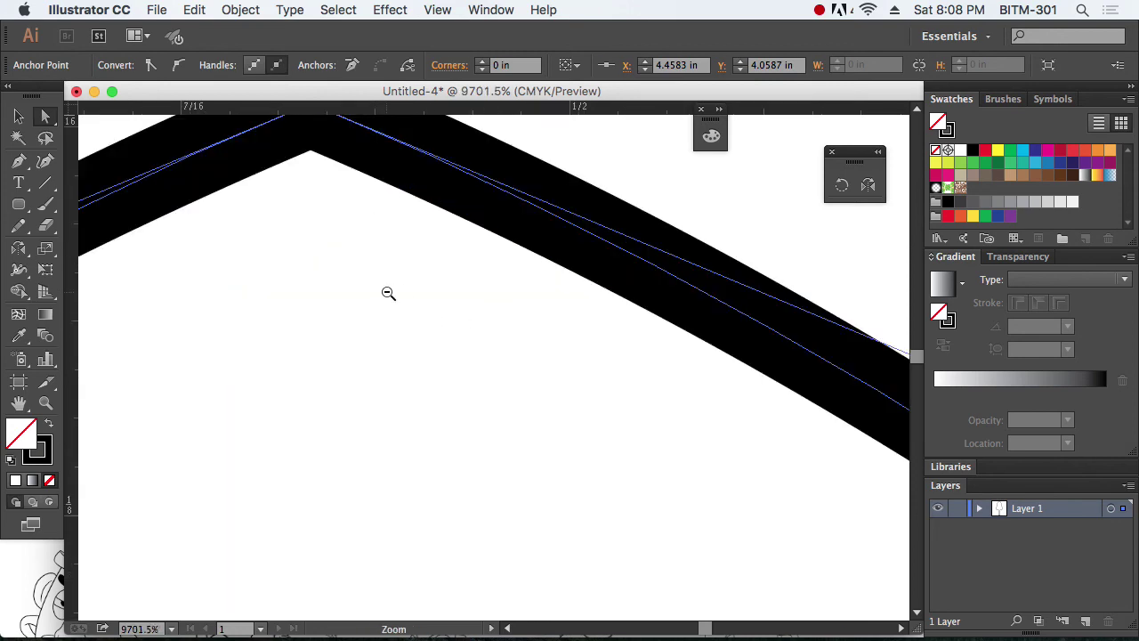
{"action": "left_click", "coordinate": [534, 431], "text": "alt+super"}
{"action": "left_click", "coordinate": [551, 445], "text": "alt+super"}
{"action": "left_click", "coordinate": [553, 444], "text": "alt+super"}
{"action": "left_click", "coordinate": [552, 444], "text": "alt+super"}
{"action": "left_click", "coordinate": [553, 444], "text": "alt+super"}
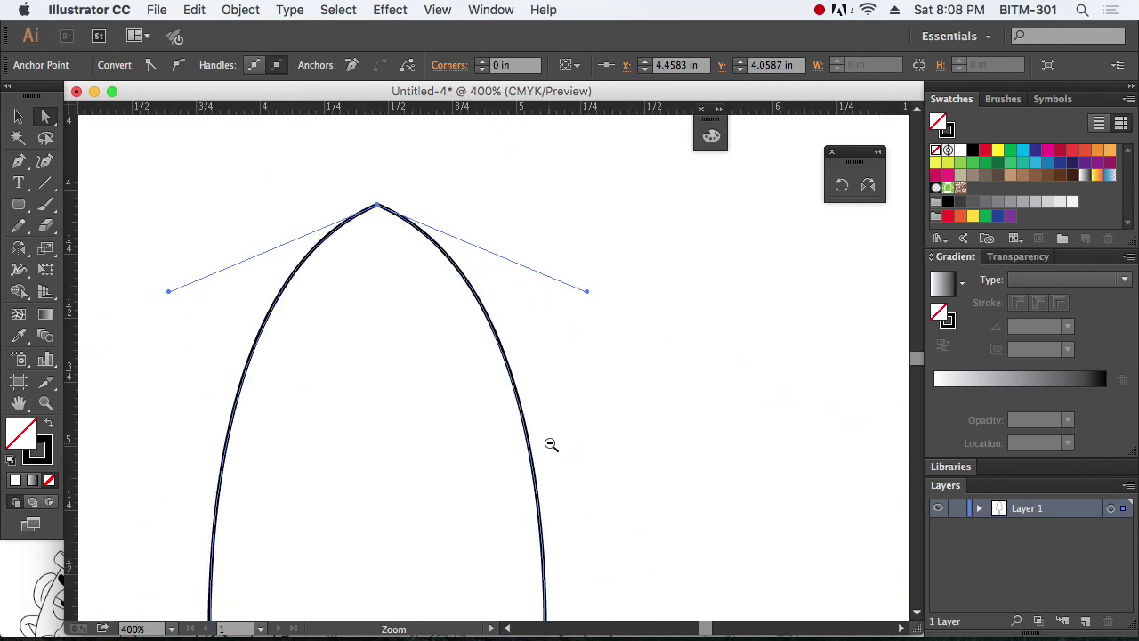
{"action": "left_click", "coordinate": [551, 445], "text": "alt+super"}
{"action": "left_click", "coordinate": [551, 445], "text": "alt+super"}
{"action": "left_click", "coordinate": [551, 445], "text": "alt+super"}
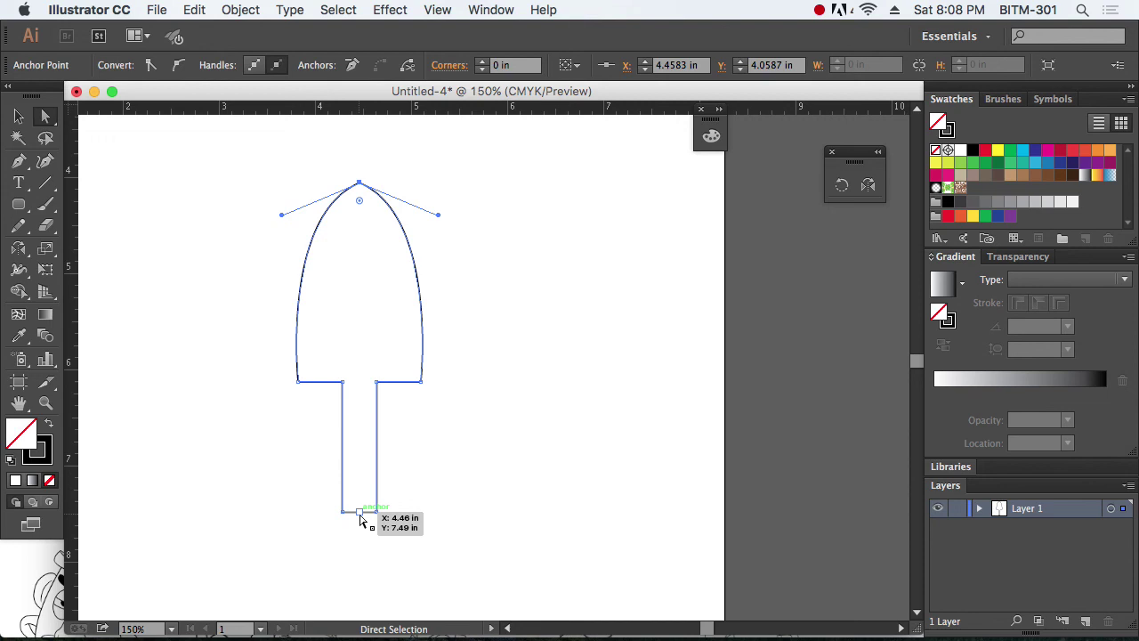
Join the two overlapping endpoints at the middle of the handle's lower edge, and deselect the path.
{"action": "key", "text": "z"}
{"action": "left_click_drag", "start_coordinate": [307, 481], "coordinate": [424, 544]}
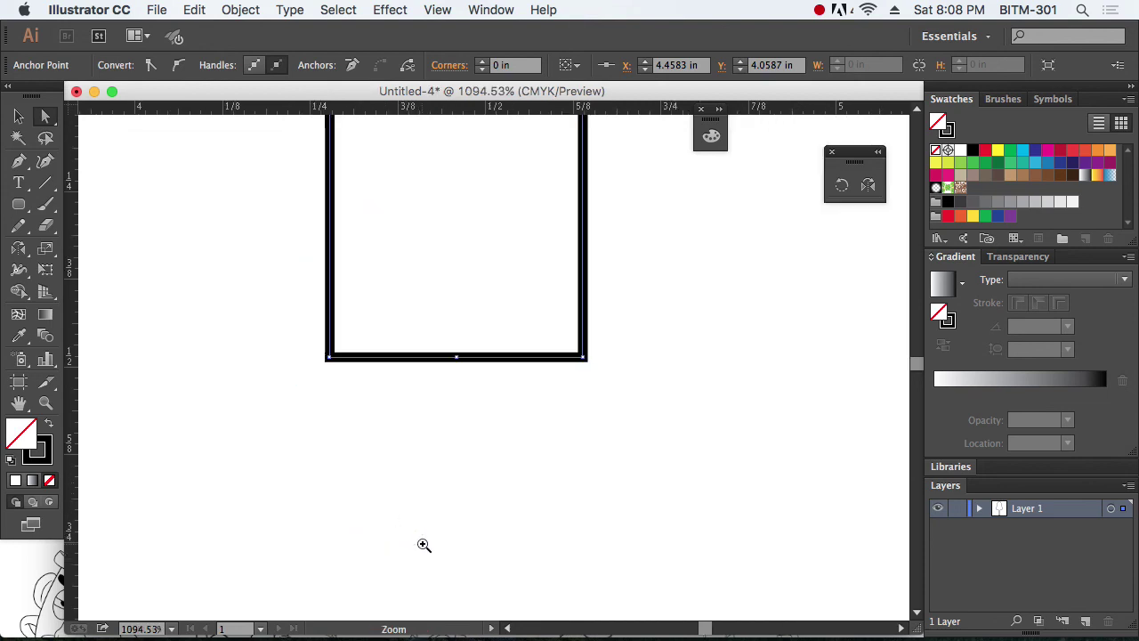
{"action": "key", "text": "a"}
{"action": "left_click_drag", "start_coordinate": [501, 442], "coordinate": [412, 310]}
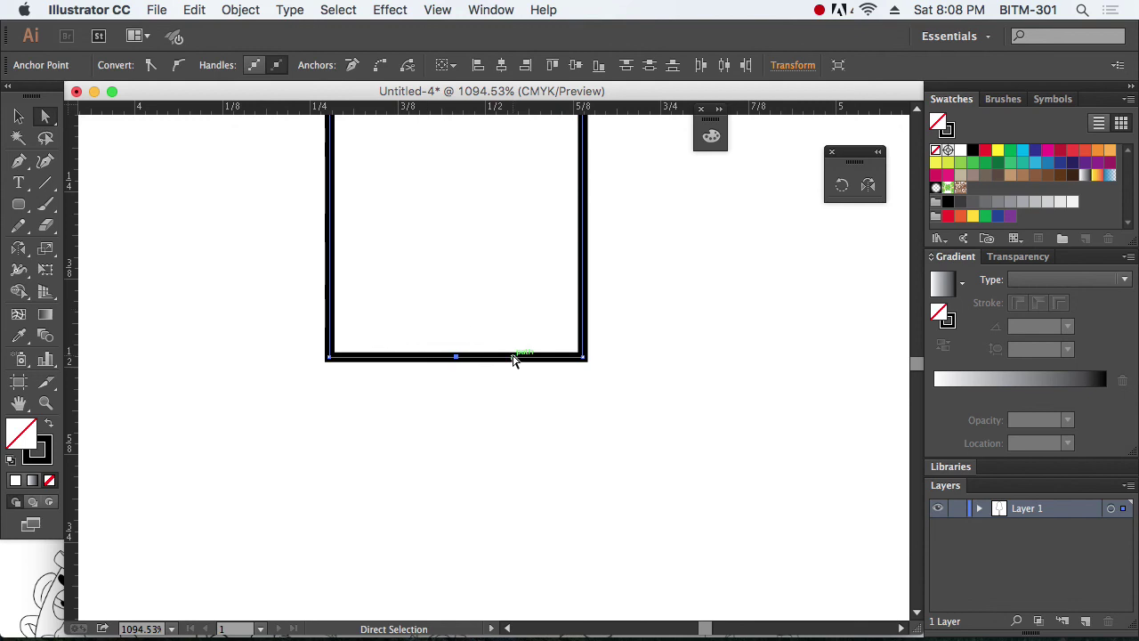
{"action": "left_click", "coordinate": [236, 10]}
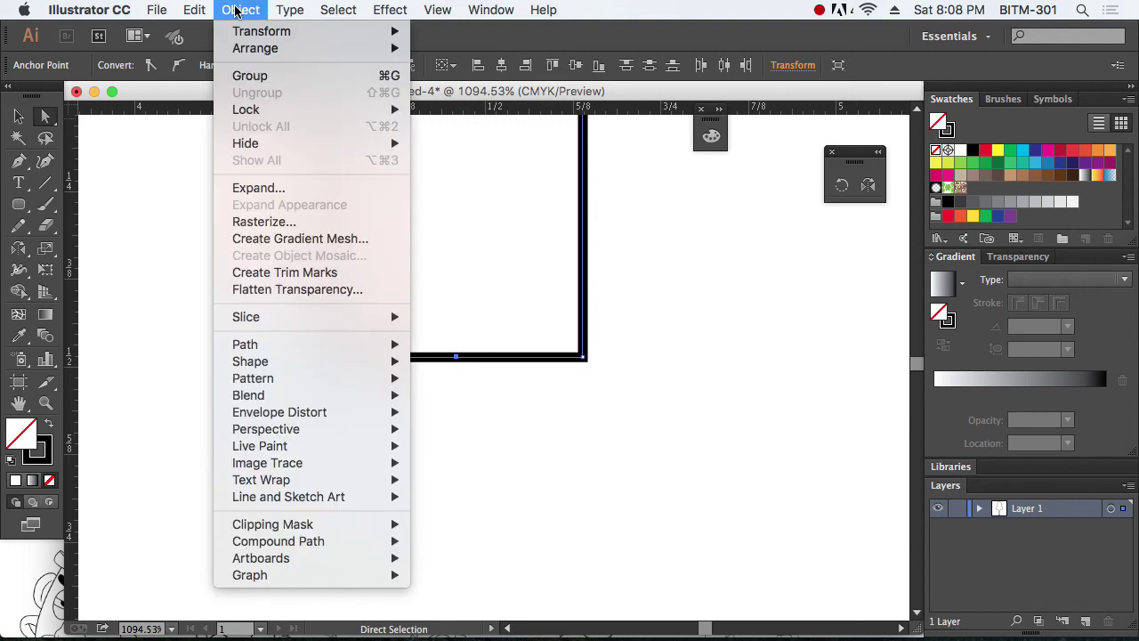
{"action": "mouse_move", "coordinate": [356, 344]}
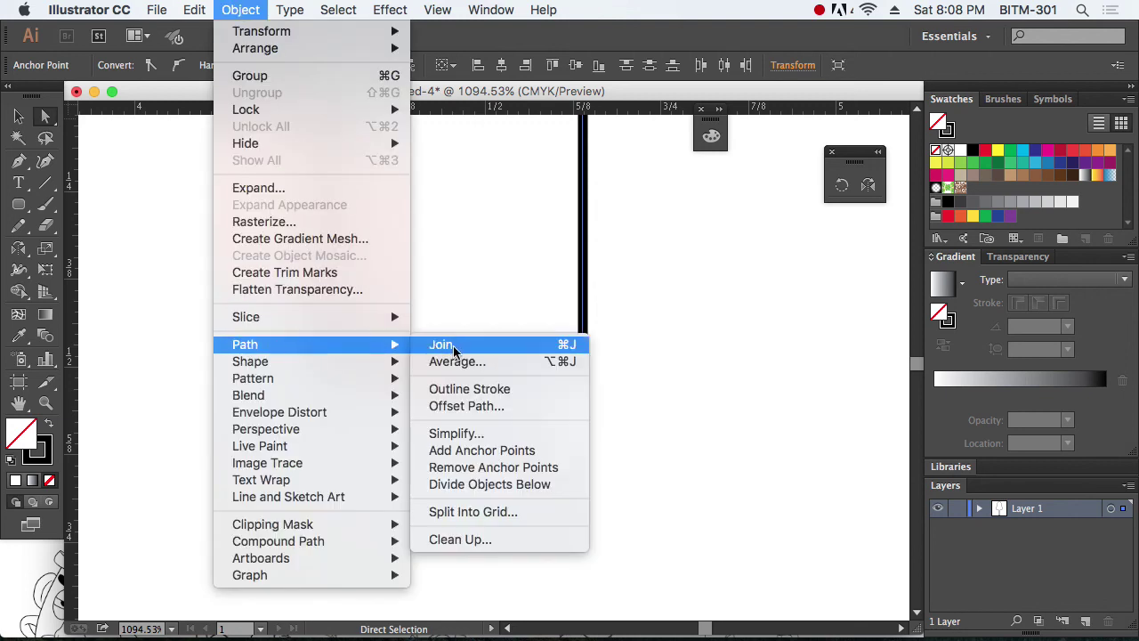
{"action": "left_click", "coordinate": [488, 353]}
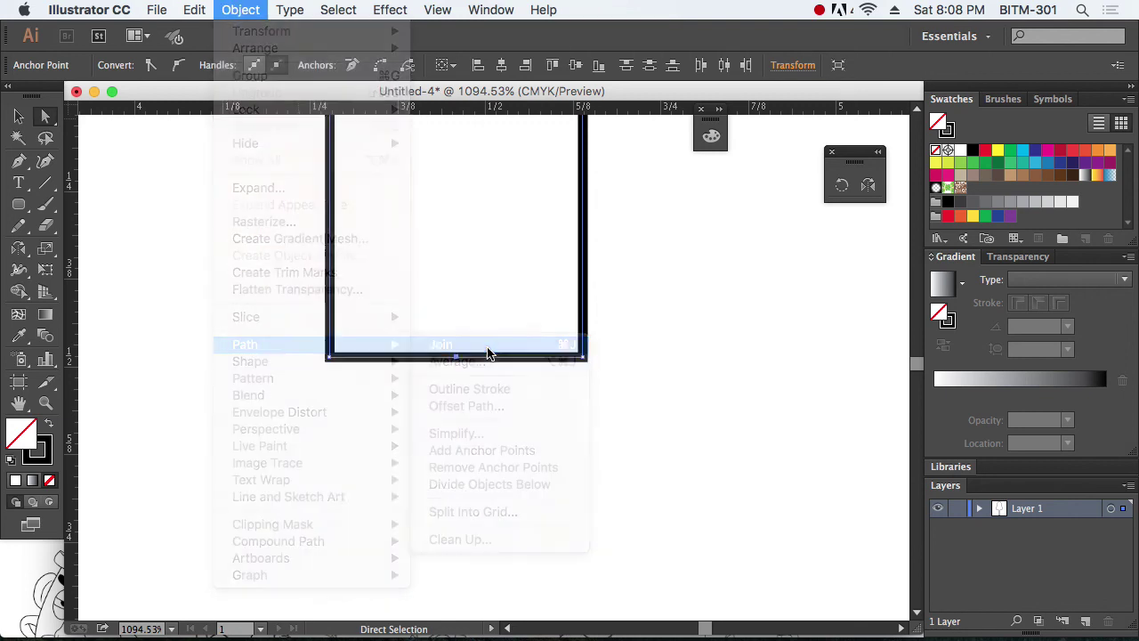
{"action": "key", "text": "super+shift+a"}
Check that the whole outline selects as a single path, and deselect it.
{"action": "key", "text": "z"}
{"action": "left_click", "coordinate": [541, 247]}
{"action": "left_click", "coordinate": [541, 247]}
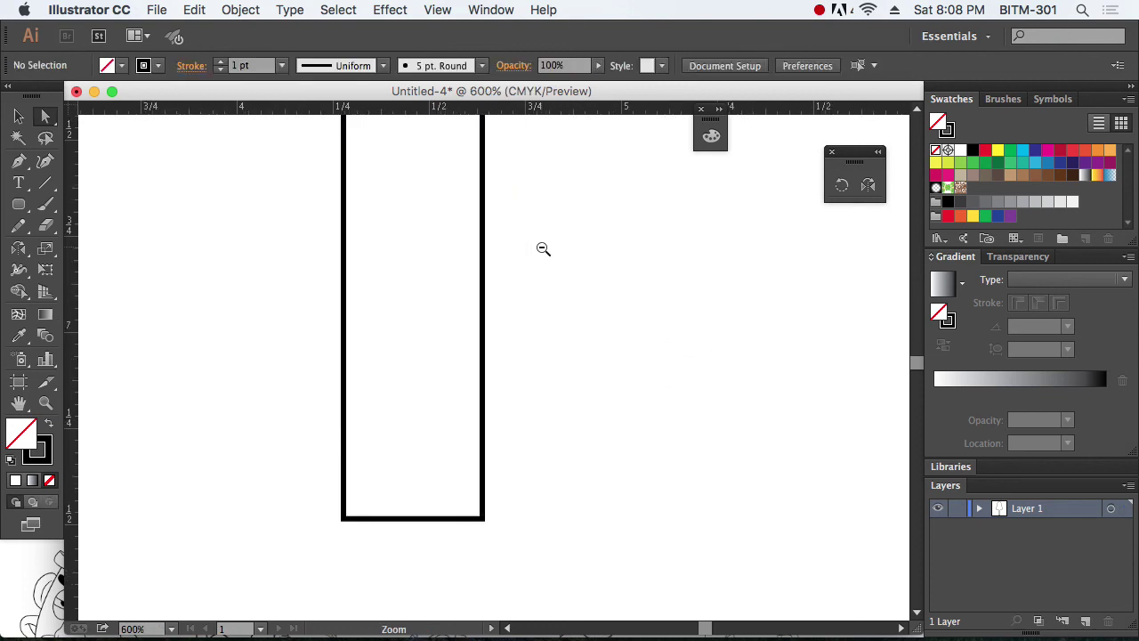
{"action": "left_click", "coordinate": [541, 247]}
{"action": "left_click", "coordinate": [541, 247]}
{"action": "left_click", "coordinate": [539, 267]}
{"action": "left_click", "coordinate": [539, 267]}
{"action": "left_click_drag", "start_coordinate": [540, 267], "coordinate": [365, 354]}
{"action": "key", "text": "v"}
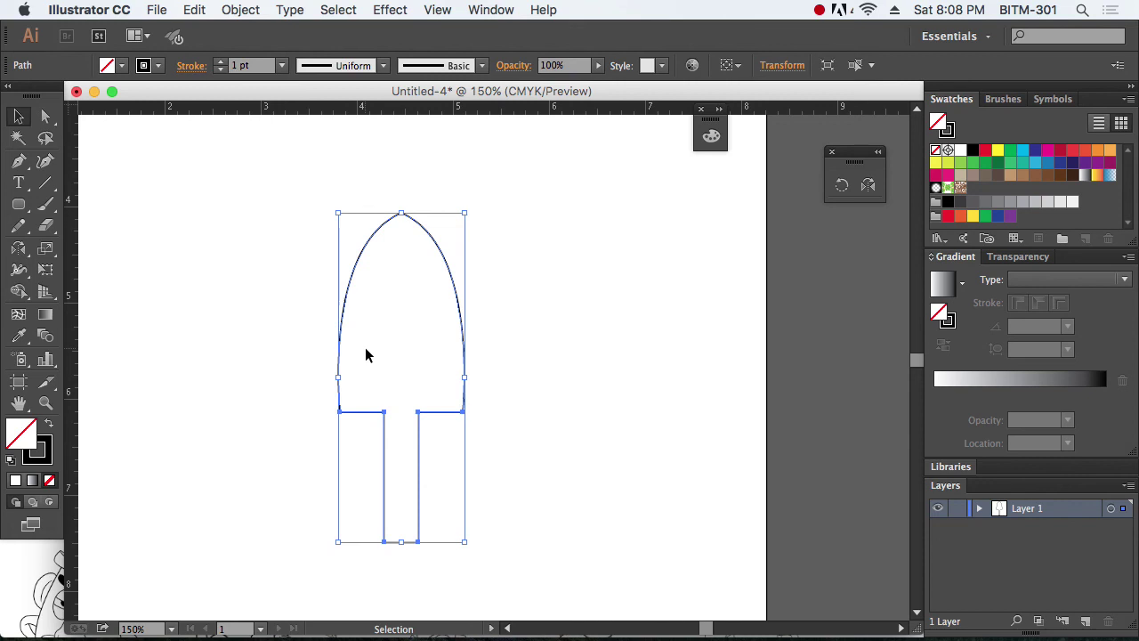
{"action": "left_click", "coordinate": [537, 356]}
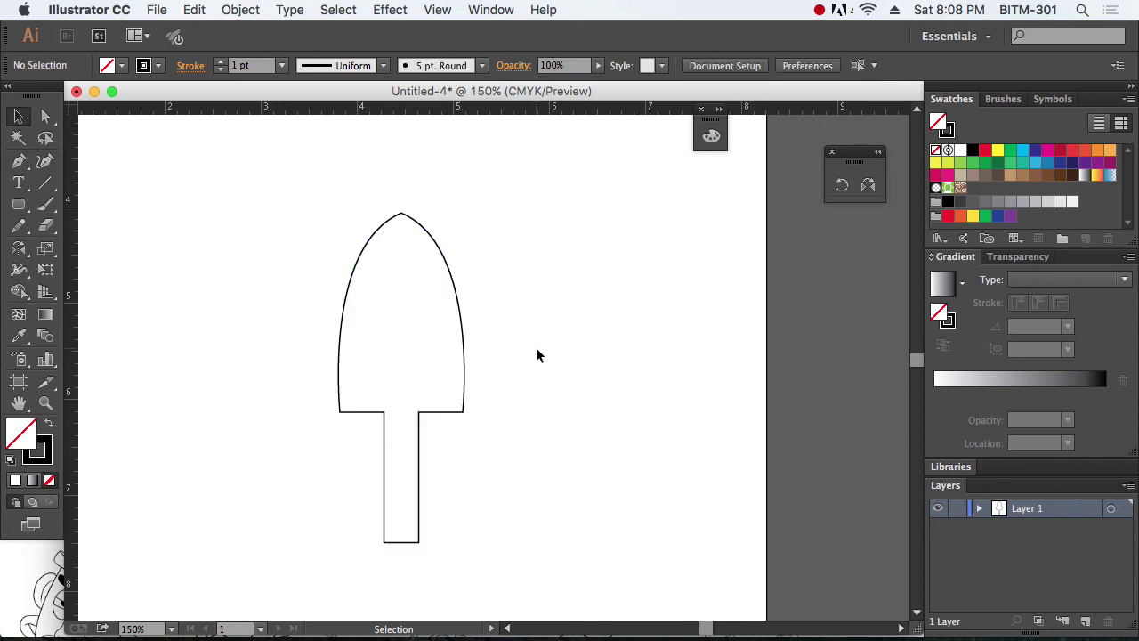
Rotate a copy of the outline about 4.65° counterclockwise around a pivot inside the handle, just below the blade.
{"action": "left_click_drag", "start_coordinate": [514, 309], "coordinate": [419, 346]}
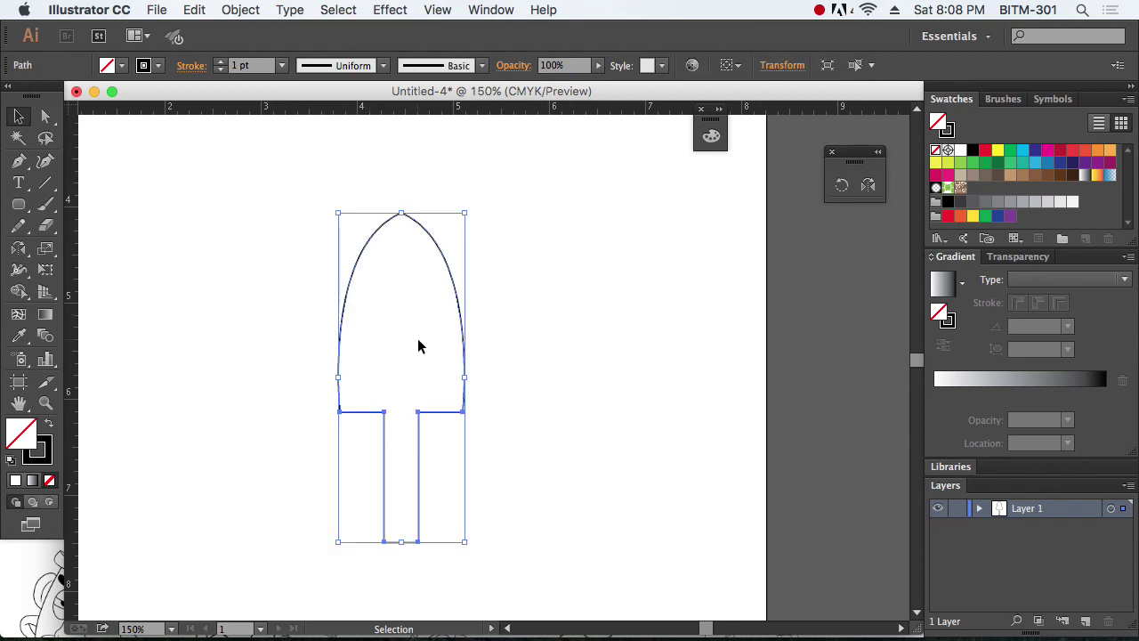
{"action": "key", "text": "r"}
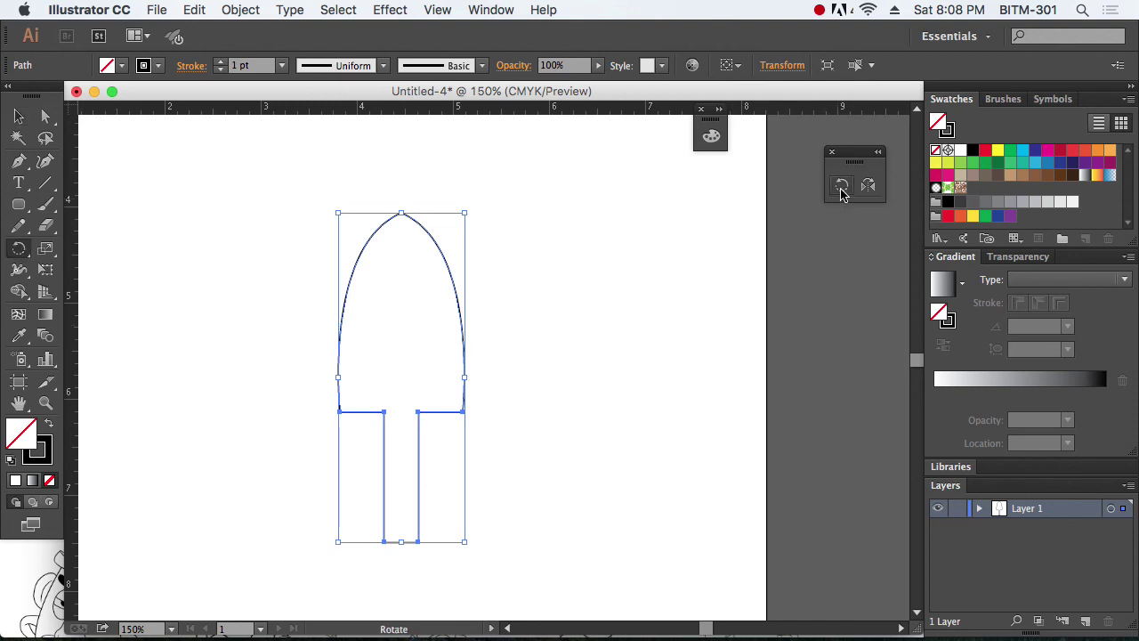
{"action": "key", "text": "space"}
{"action": "left_click_drag", "start_coordinate": [556, 406], "coordinate": [554, 370]}
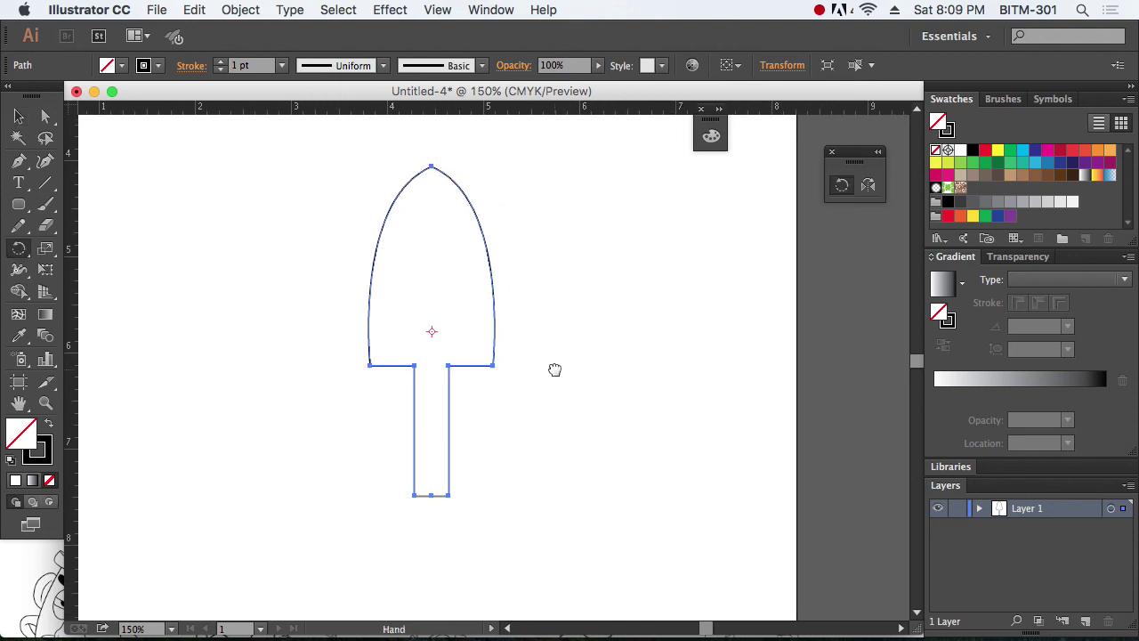
{"action": "left_click", "coordinate": [431, 389]}
{"action": "left_click_drag", "start_coordinate": [436, 182], "coordinate": [414, 184]}
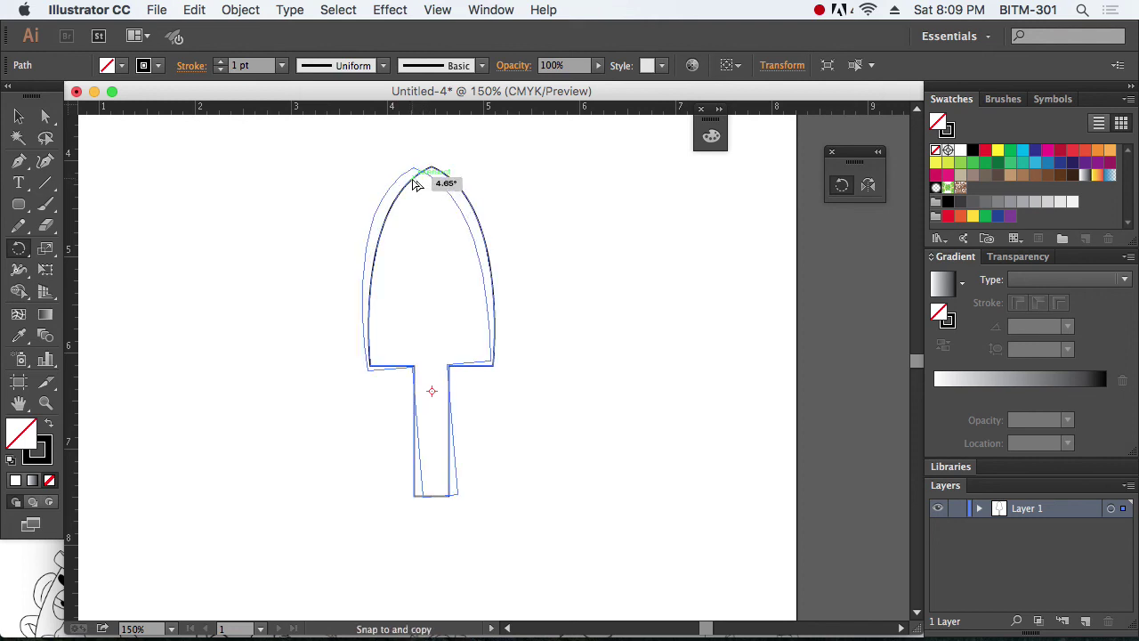
{"action": "left_click_drag", "start_coordinate": [415, 185], "coordinate": [415, 184]}
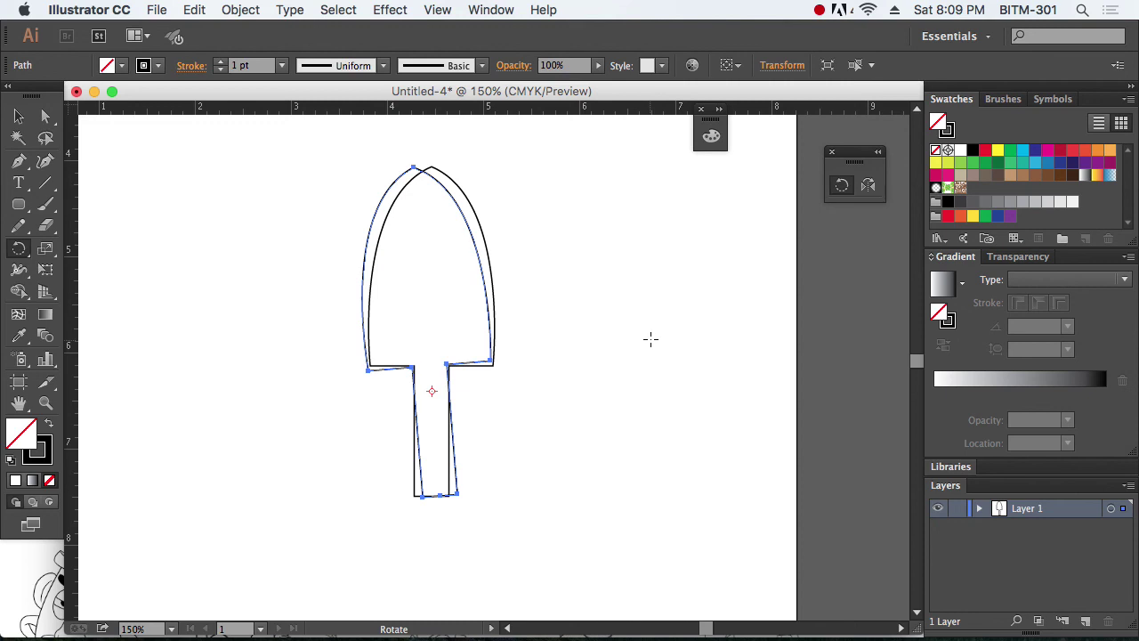
Repeat the rotated copy with Transform Again until the outlines form a full circle around the pivot.
{"action": "key", "text": "v"}
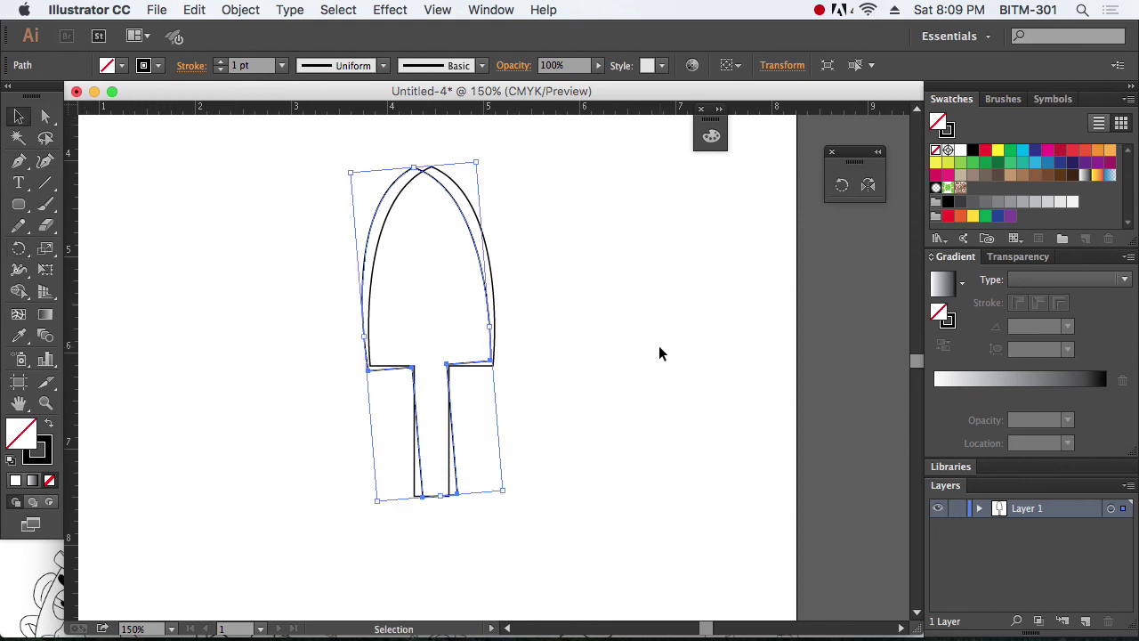
{"action": "key", "text": "a"}
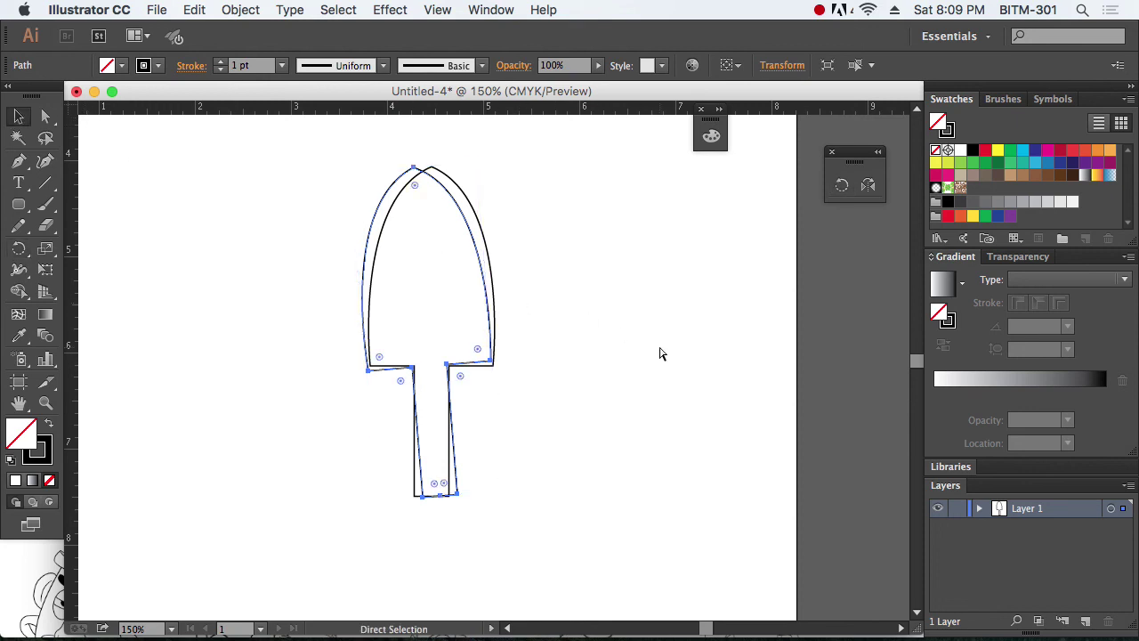
{"action": "key", "text": "v"}
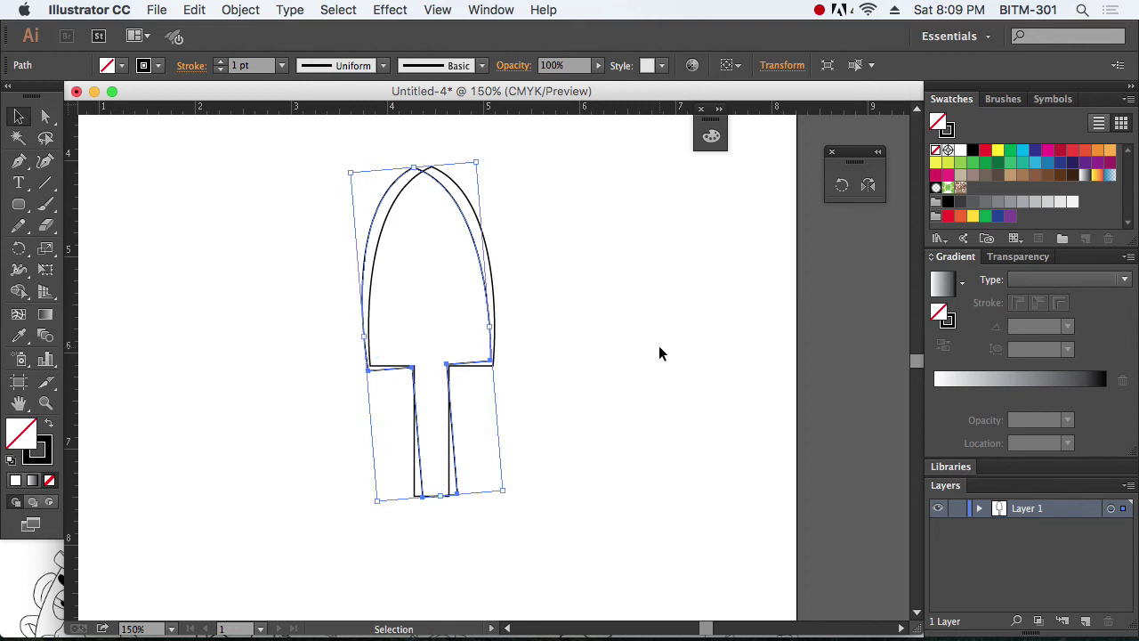
{"action": "left_click", "coordinate": [242, 10]}
{"action": "mouse_move", "coordinate": [302, 31]}
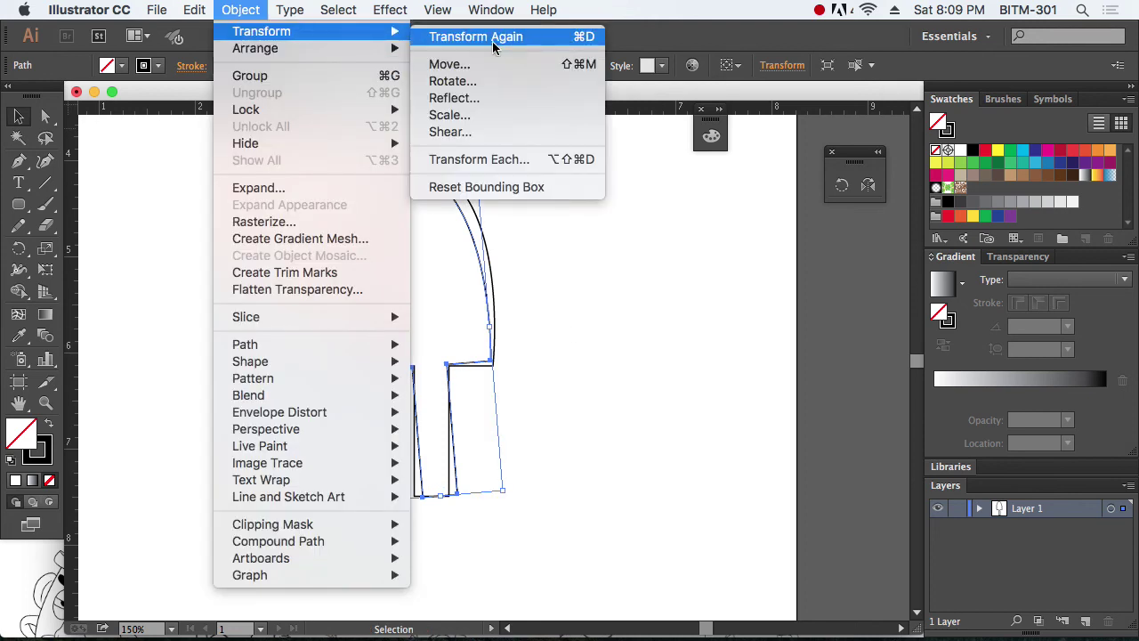
{"action": "left_click", "coordinate": [536, 39]}
{"action": "key", "text": "super+d"}
{"action": "key", "text": "a"}
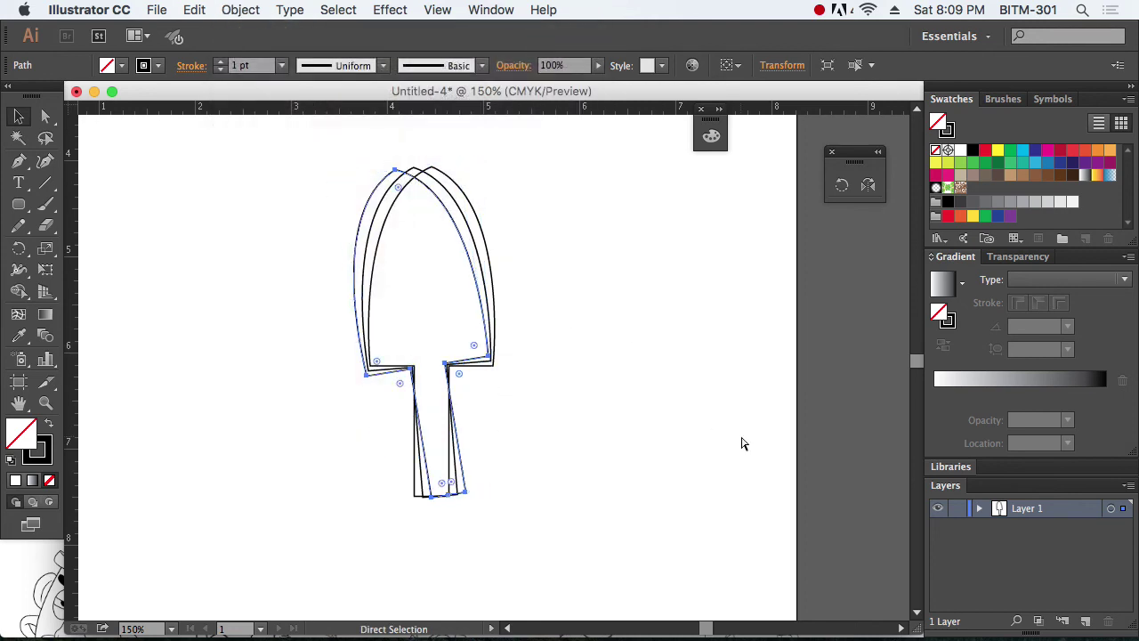
{"action": "key", "text": "super+d"}
{"action": "key", "text": "super+d"}
{"action": "key", "text": "super+d"}
{"action": "key", "text": "super+d"}
{"action": "key", "text": "super+d"}
{"action": "key", "text": "super+d"}
{"action": "key", "text": "super+d"}
{"action": "key", "text": "super+d"}
{"action": "key", "text": "super+d"}
{"action": "key", "text": "super+d"}
{"action": "key", "text": "super+d"}
{"action": "key", "text": "super+d"}
{"action": "key", "text": "super+d"}
{"action": "key", "text": "super+d"}
{"action": "key", "text": "super+d"}
{"action": "key", "text": "super+d"}
{"action": "key", "text": "super+d"}
{"action": "key", "text": "super+d"}
{"action": "key", "text": "super+d"}
{"action": "key", "text": "super+d"}
{"action": "key", "text": "super+d"}
{"action": "key", "text": "super+d"}
{"action": "key", "text": "super+d"}
{"action": "key", "text": "super+d"}
{"action": "key", "text": "super+d"}
{"action": "key", "text": "super+d"}
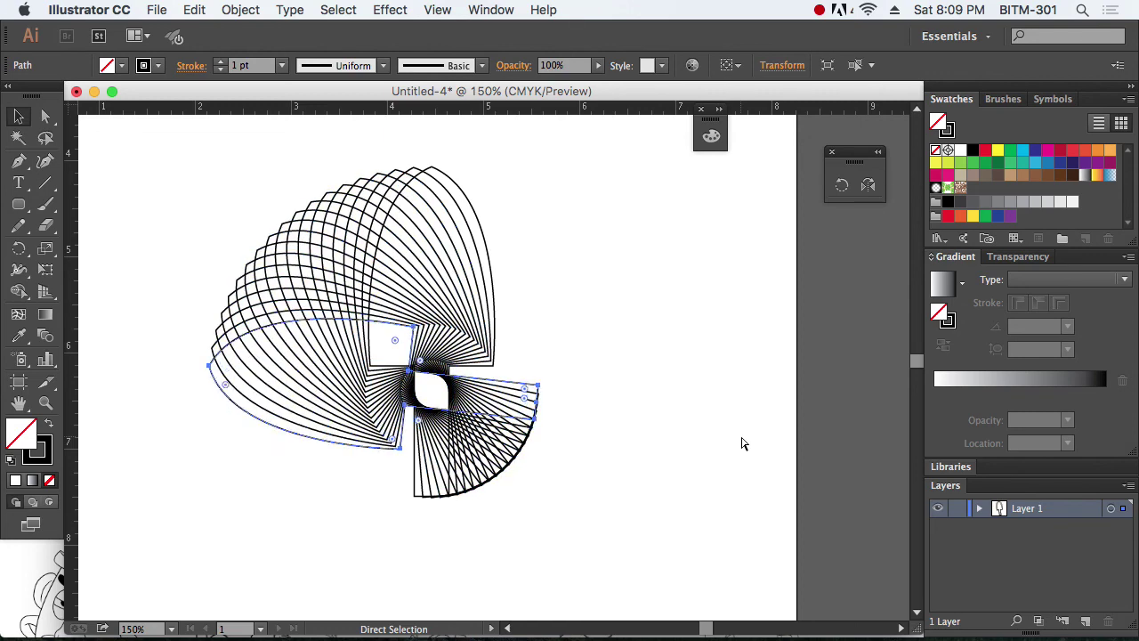
{"action": "key", "text": "super+d"}
{"action": "key", "text": "super+d"}
{"action": "key", "text": "super+d"}
{"action": "key", "text": "super+d"}
{"action": "key", "text": "super+d"}
{"action": "key", "text": "super+d"}
{"action": "key", "text": "super+d"}
{"action": "key", "text": "super+d"}
{"action": "key", "text": "super+d"}
{"action": "key", "text": "super+d"}
{"action": "key", "text": "super+d"}
{"action": "key", "text": "super+d"}
{"action": "key", "text": "super+d"}
{"action": "key", "text": "super+d"}
{"action": "key", "text": "super+d"}
{"action": "key", "text": "super+d"}
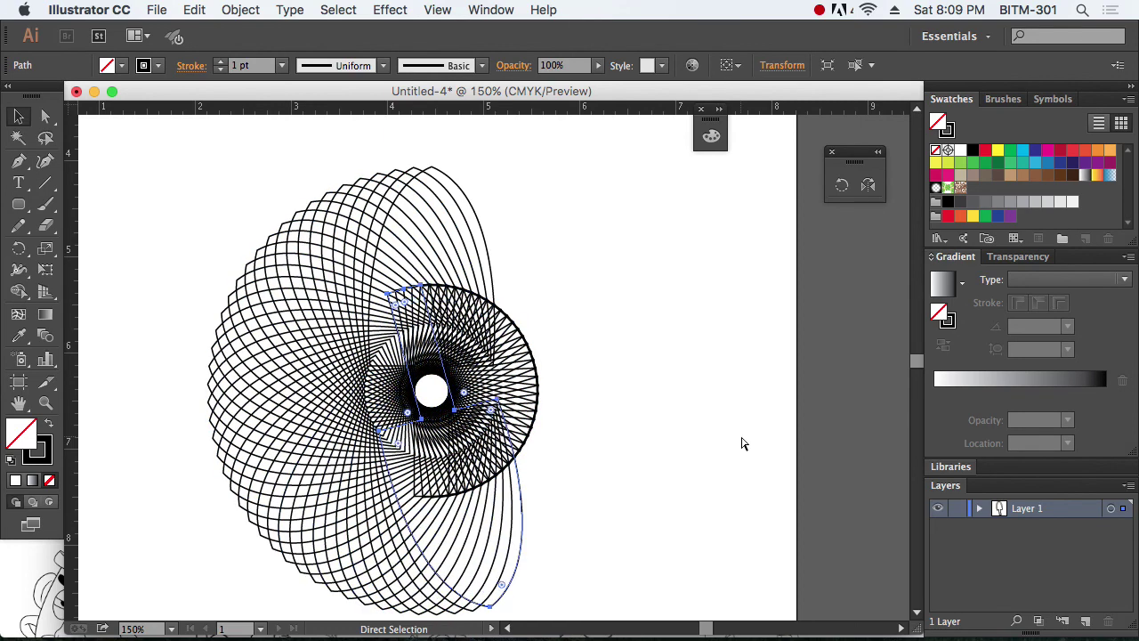
{"action": "key", "text": "super+d"}
{"action": "key", "text": "super+d"}
{"action": "key", "text": "super+d"}
{"action": "key", "text": "super+d"}
{"action": "key", "text": "super+d"}
{"action": "key", "text": "super+d"}
{"action": "key", "text": "super+d"}
{"action": "key", "text": "super+d"}
{"action": "key", "text": "super+d"}
{"action": "key", "text": "super+d"}
{"action": "key", "text": "super+d"}
{"action": "key", "text": "super+d"}
{"action": "key", "text": "super+d"}
{"action": "key", "text": "super+d"}
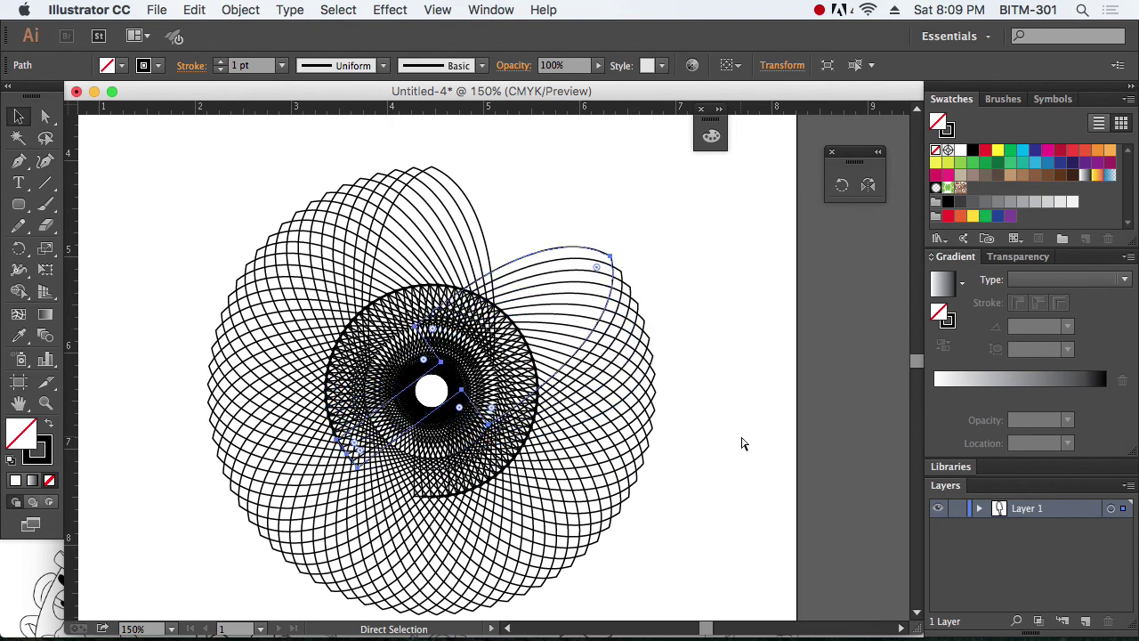
{"action": "key", "text": "super+d"}
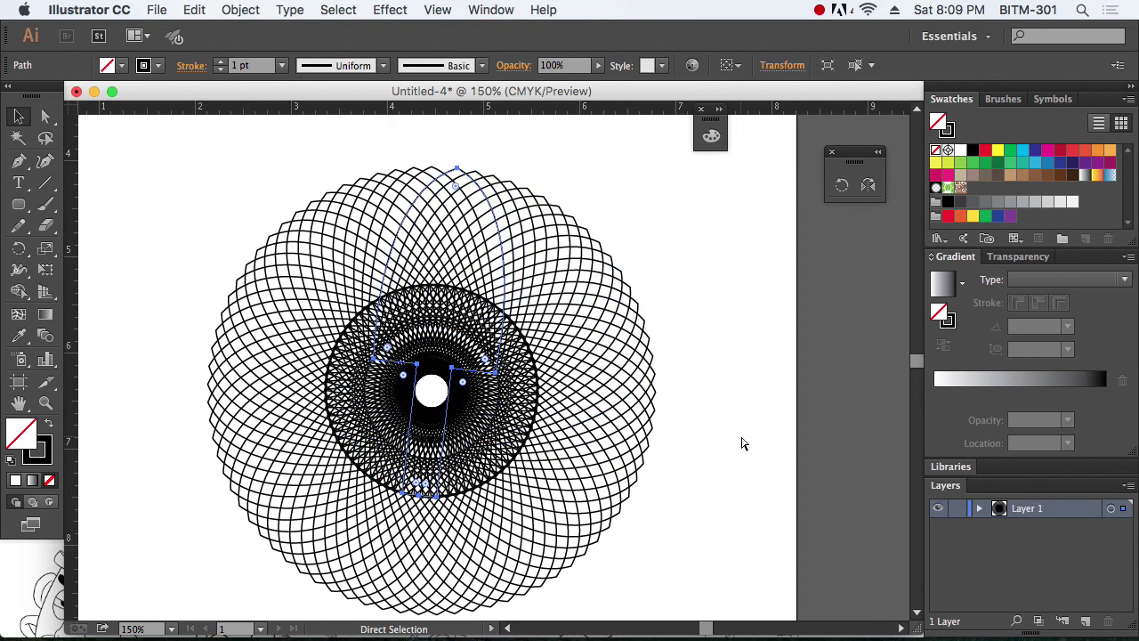